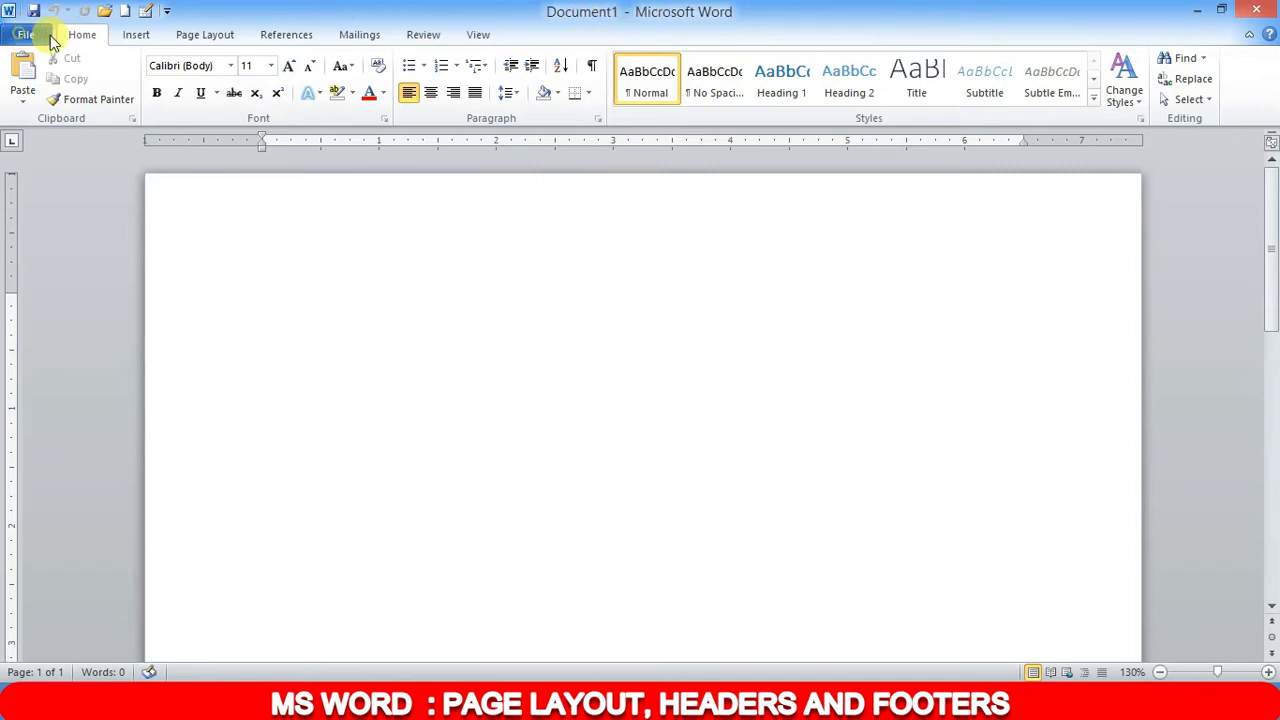
{"action": "left_click", "coordinate": [148, 36]}
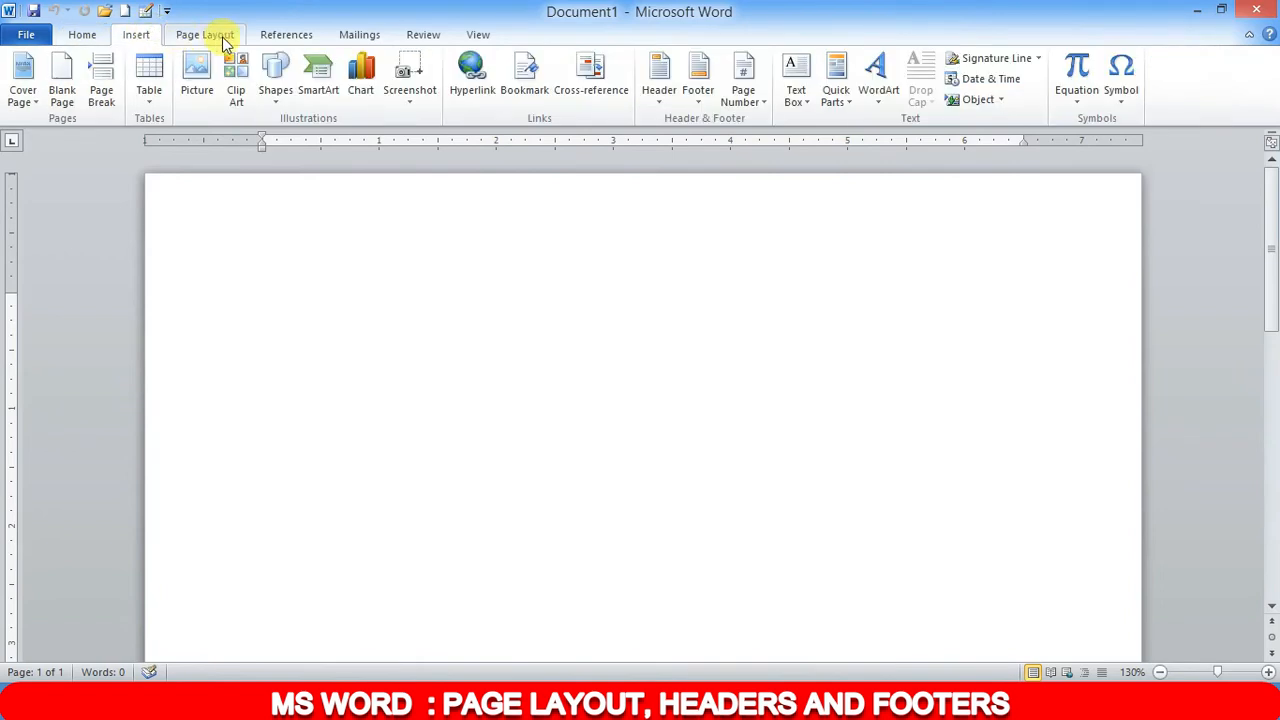
{"action": "left_click", "coordinate": [225, 40]}
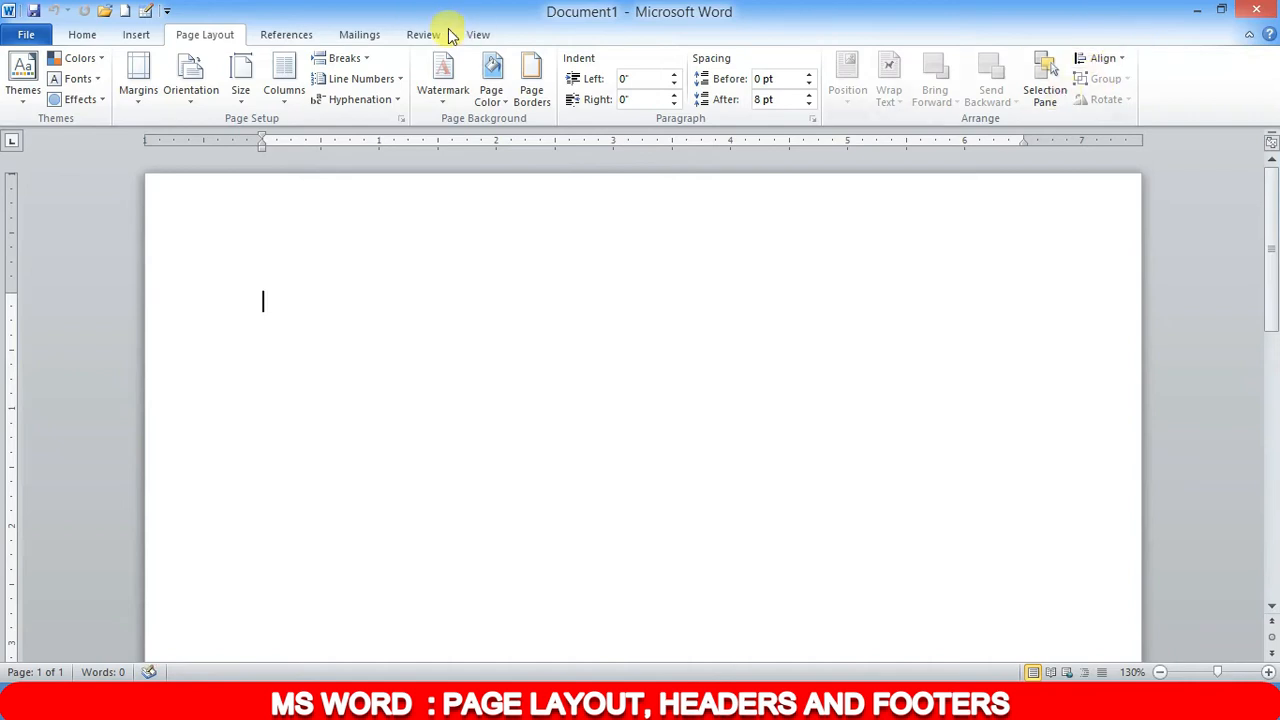
{"action": "left_click", "coordinate": [133, 34]}
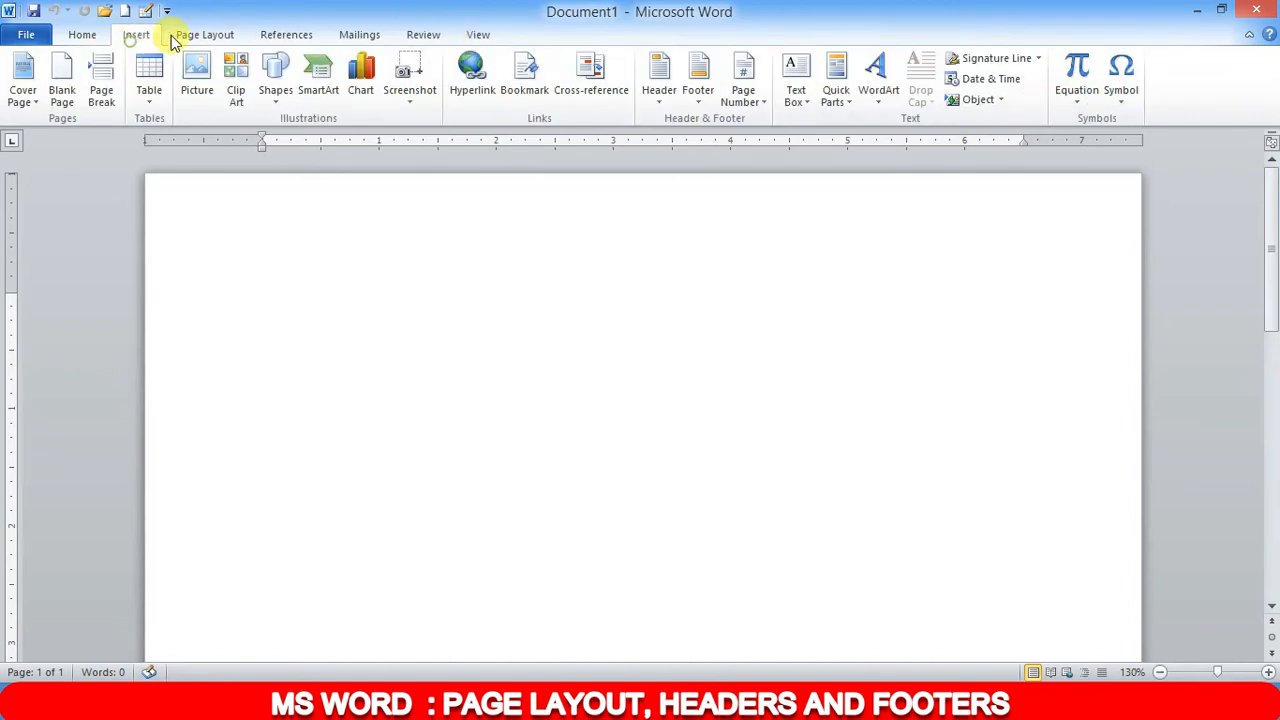
{"action": "left_click", "coordinate": [204, 34]}
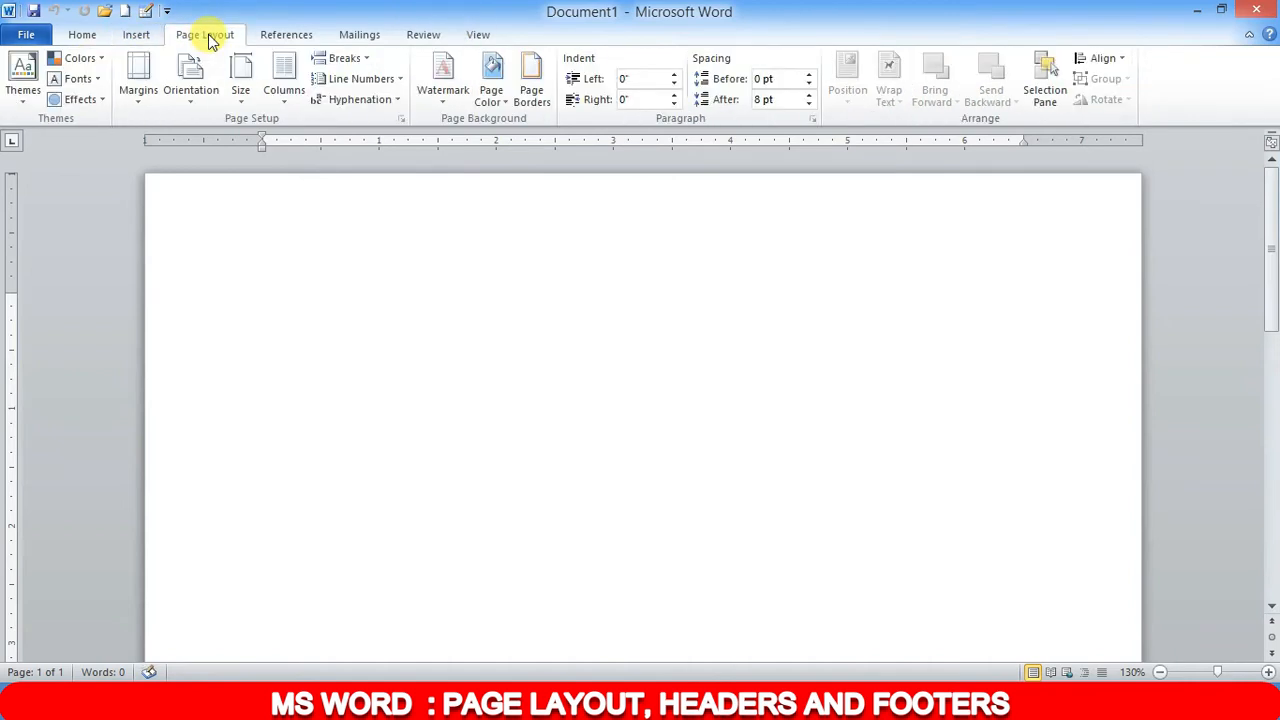
{"action": "left_click", "coordinate": [82, 34]}
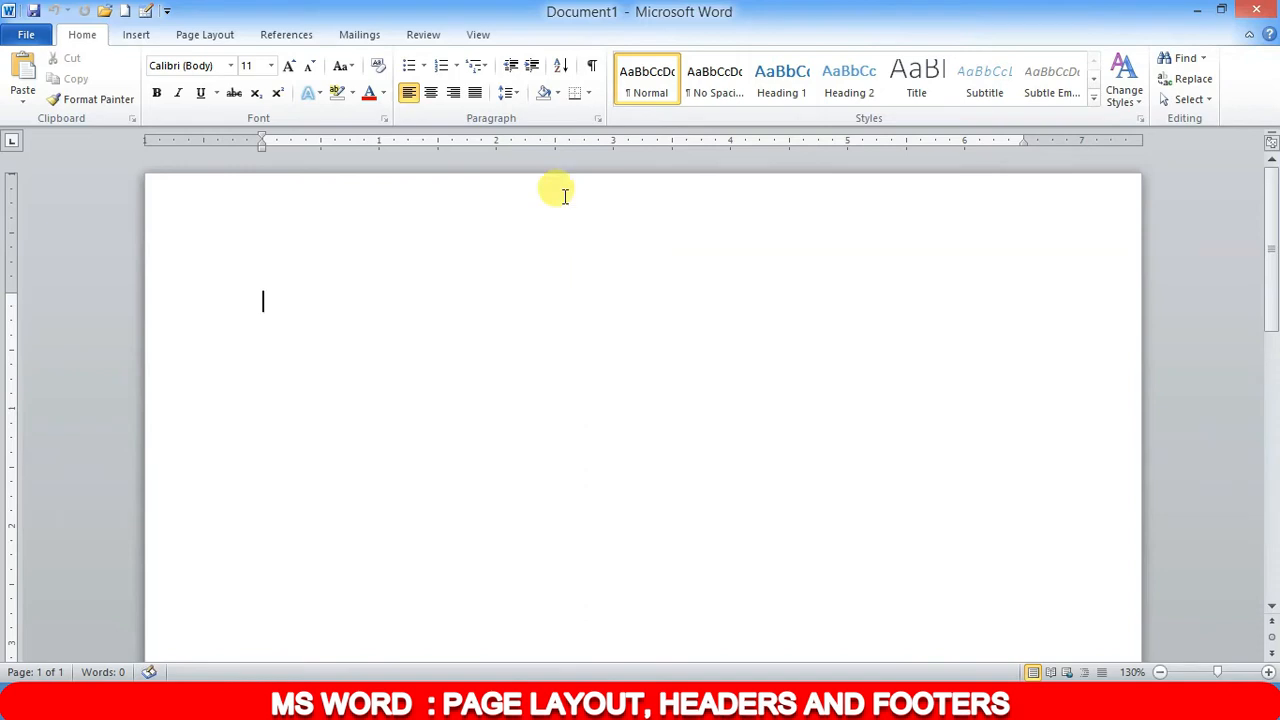
{"action": "left_click", "coordinate": [190, 36]}
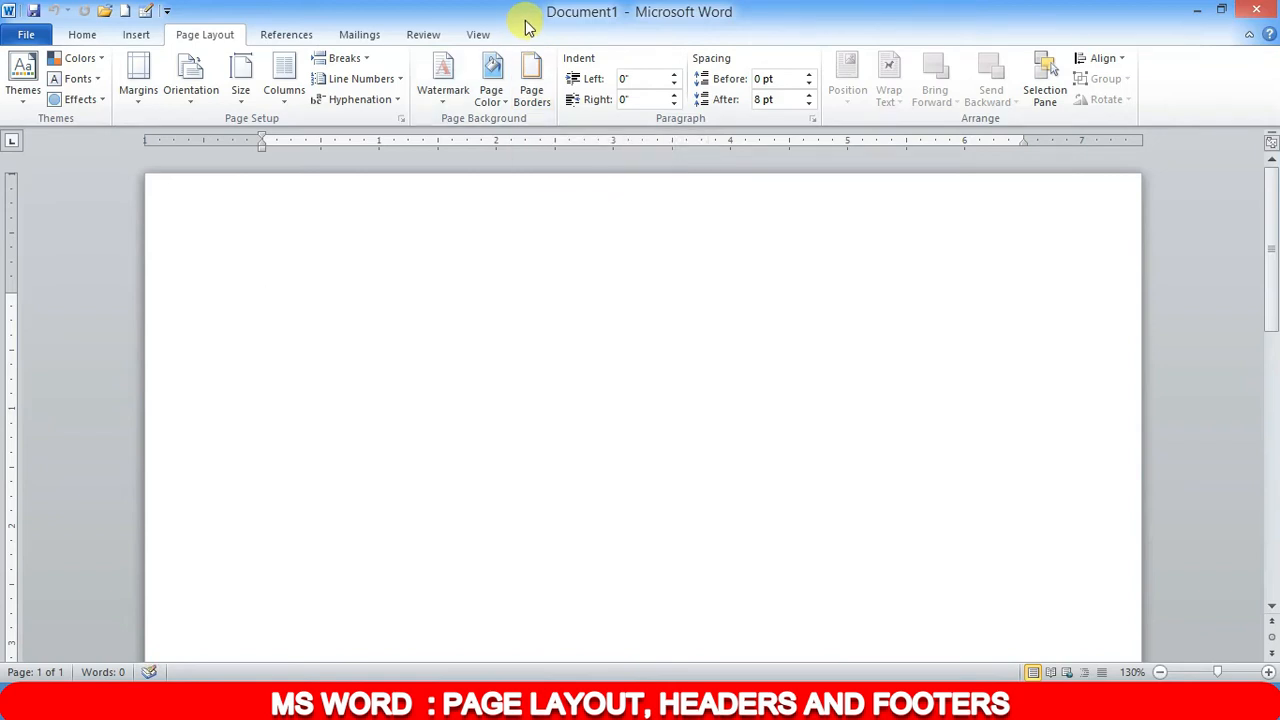
{"action": "left_click", "coordinate": [498, 100]}
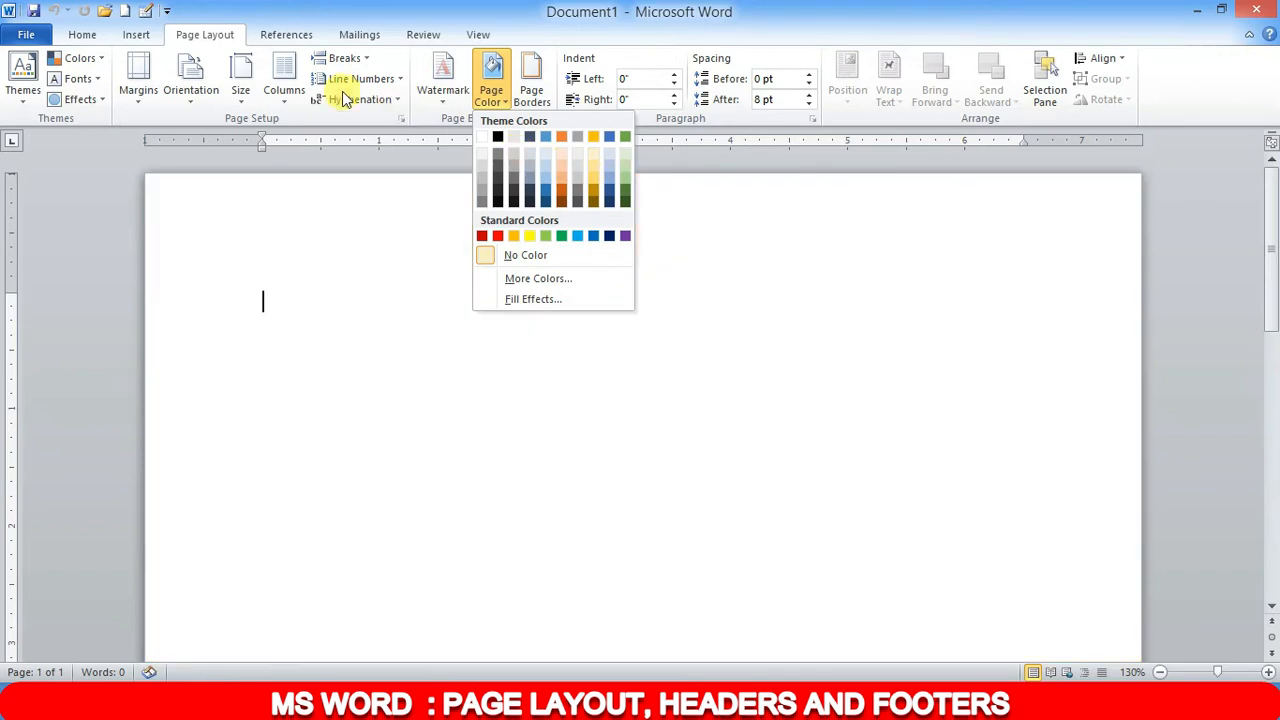
{"action": "left_click", "coordinate": [241, 93]}
{"action": "left_click", "coordinate": [241, 93]}
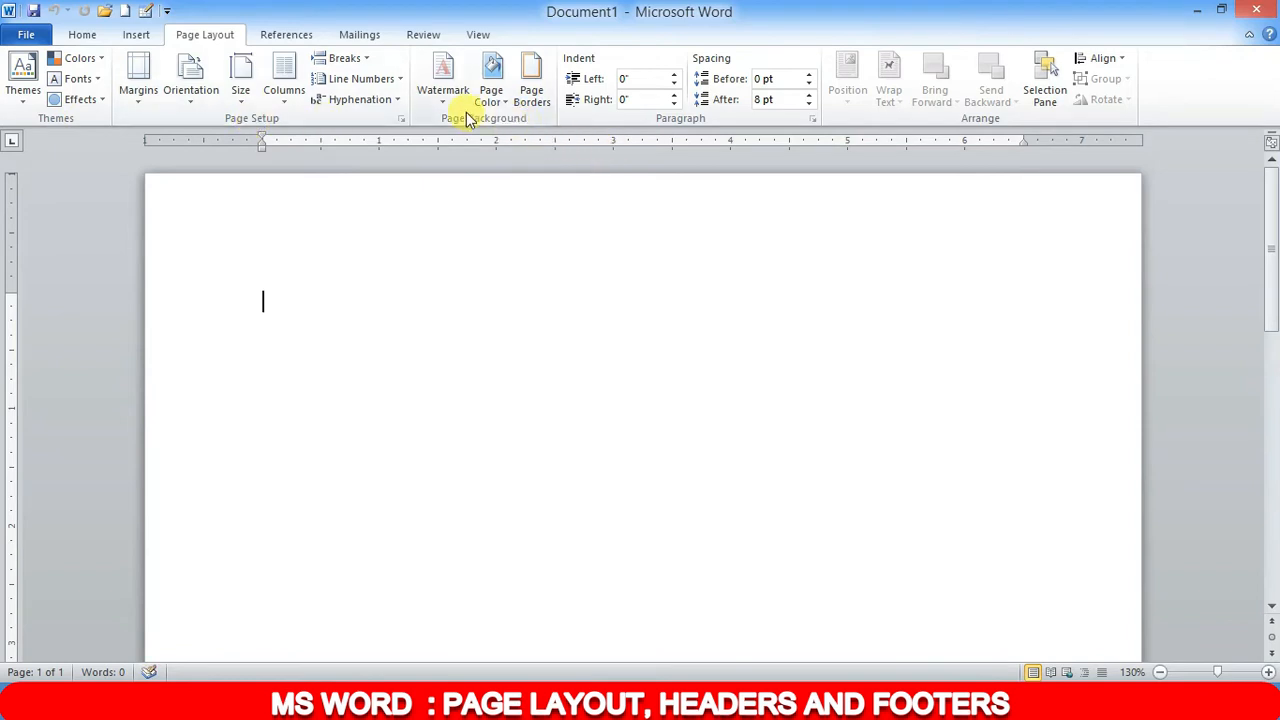
Set the document's paper size to A4 (8.27" x 11.69")
{"action": "left_click", "coordinate": [241, 95]}
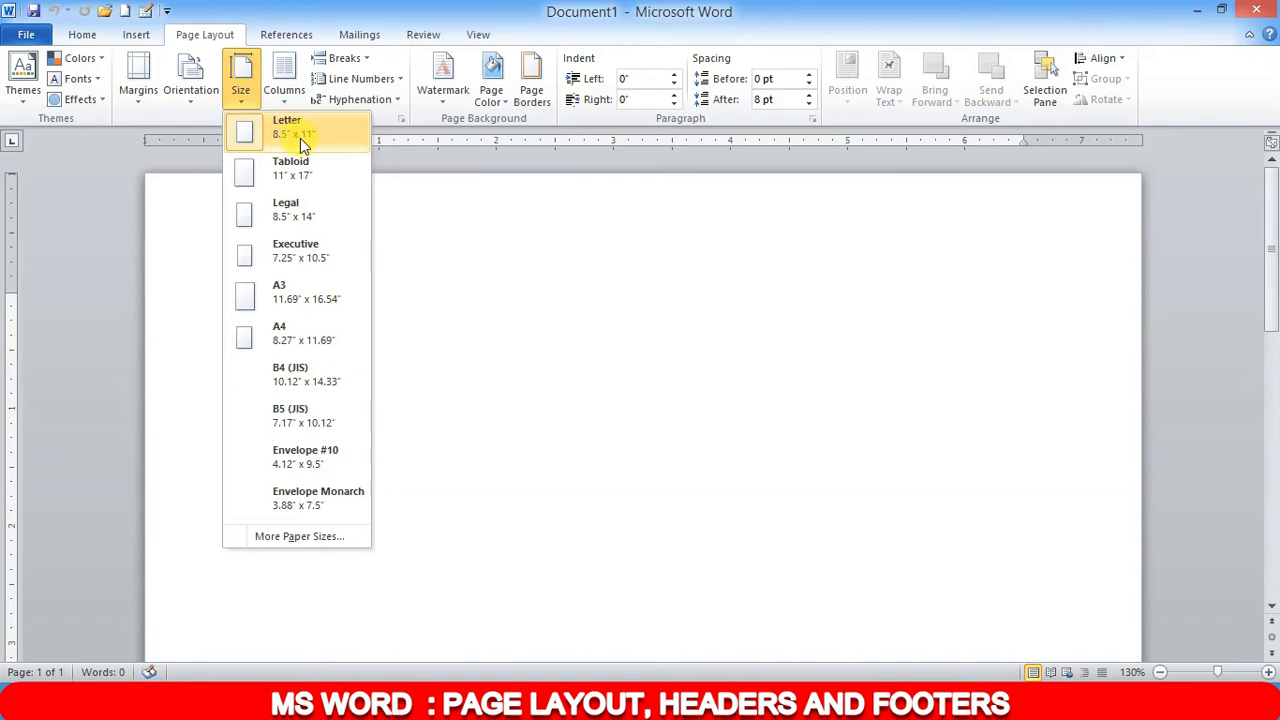
{"action": "left_click", "coordinate": [501, 287]}
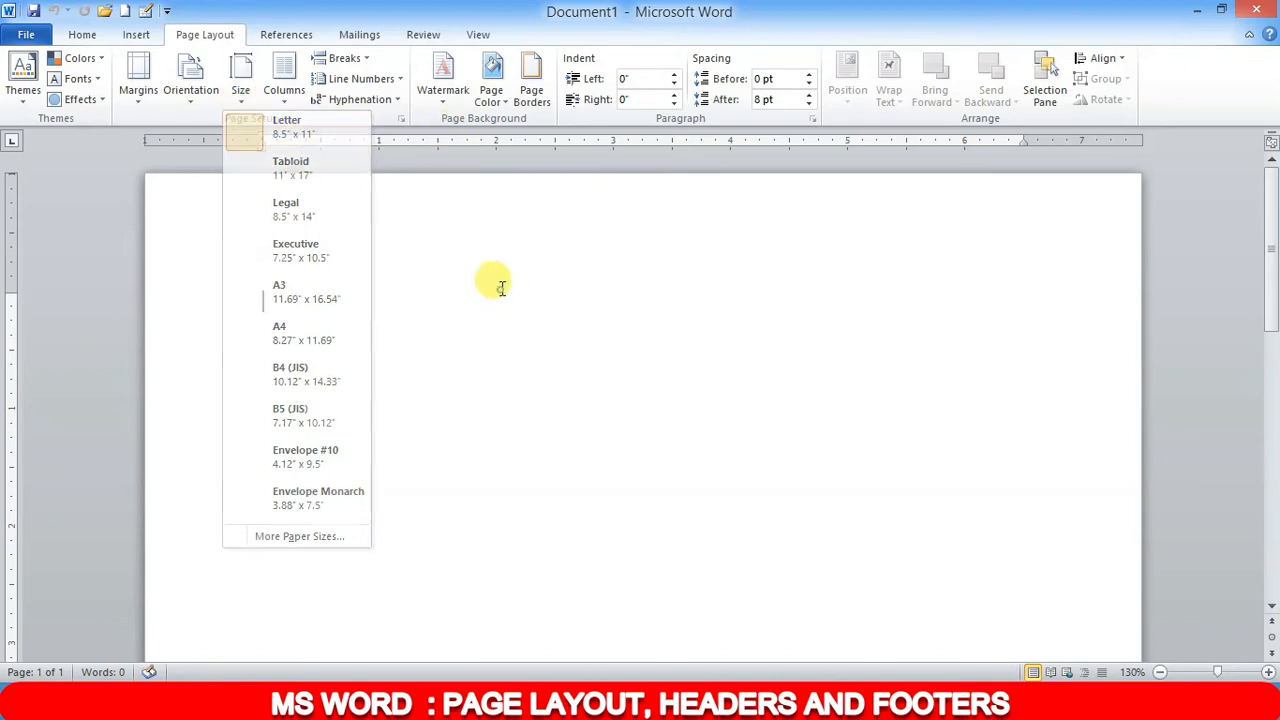
{"action": "scroll", "coordinate": [453, 290], "scroll_direction": "down", "scroll_amount": 5}
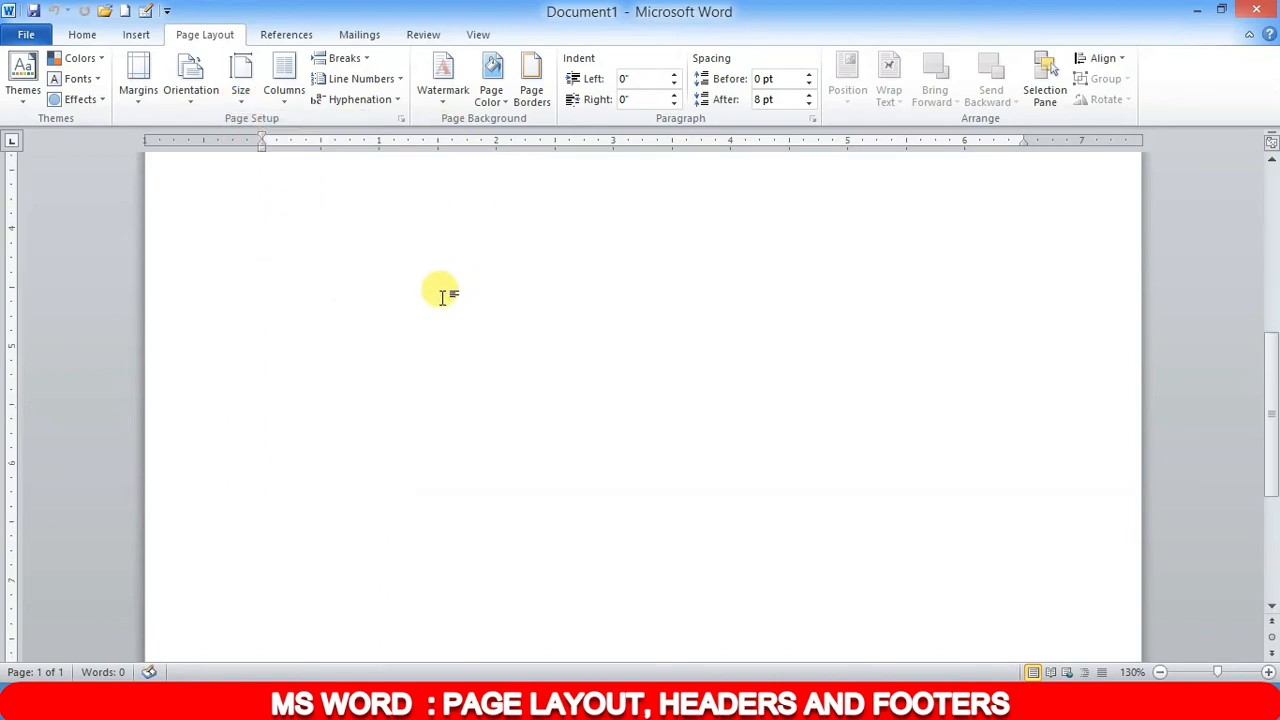
{"action": "scroll", "coordinate": [447, 288], "scroll_direction": "up", "scroll_amount": 6}
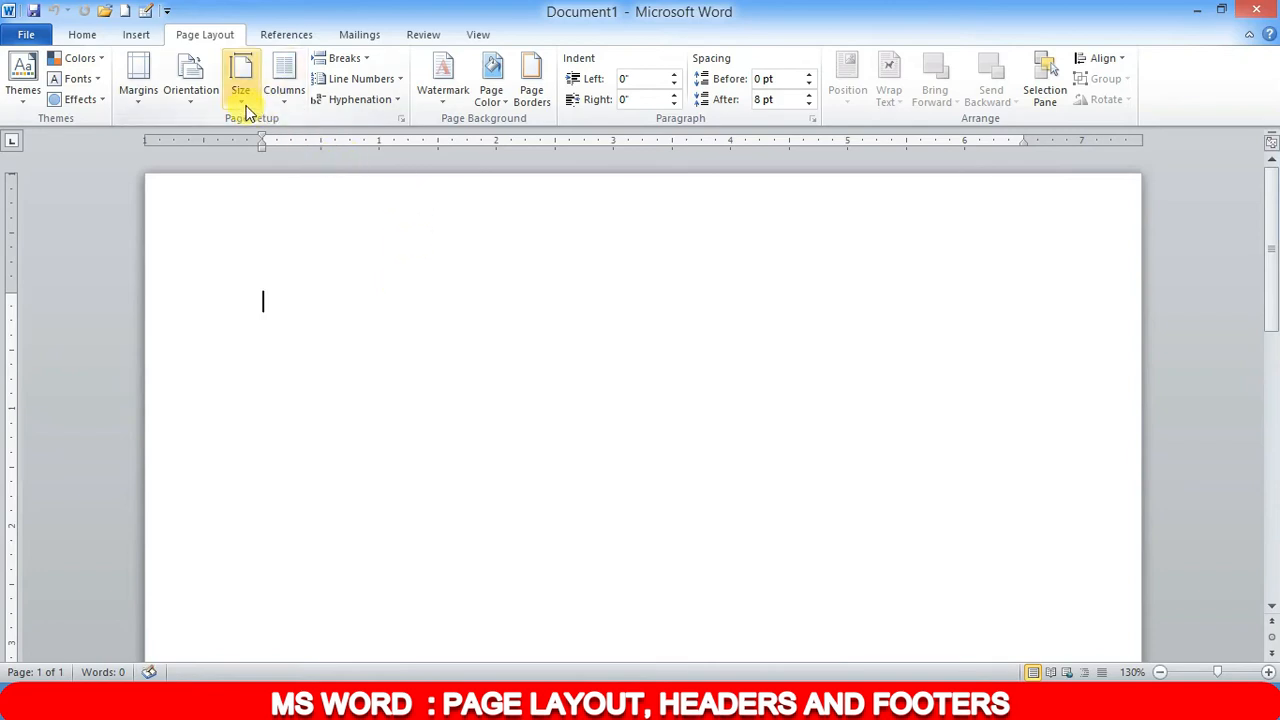
{"action": "left_click", "coordinate": [246, 105]}
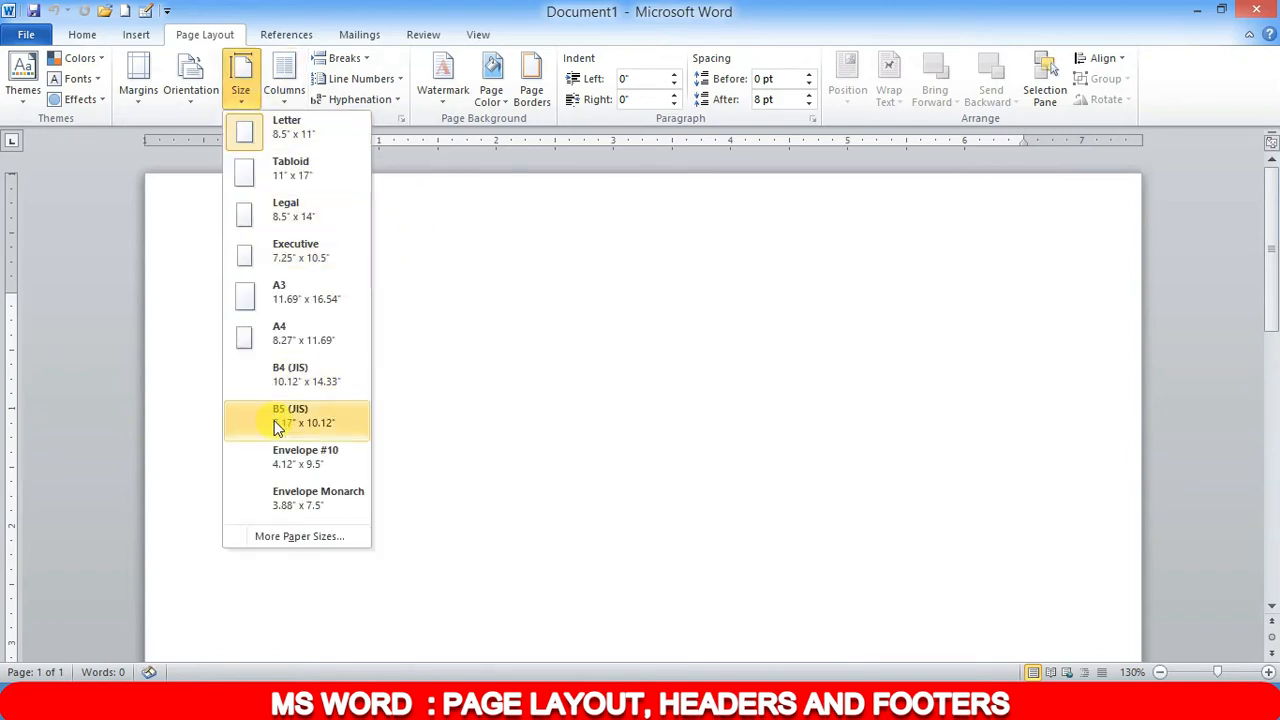
{"action": "left_click", "coordinate": [302, 341]}
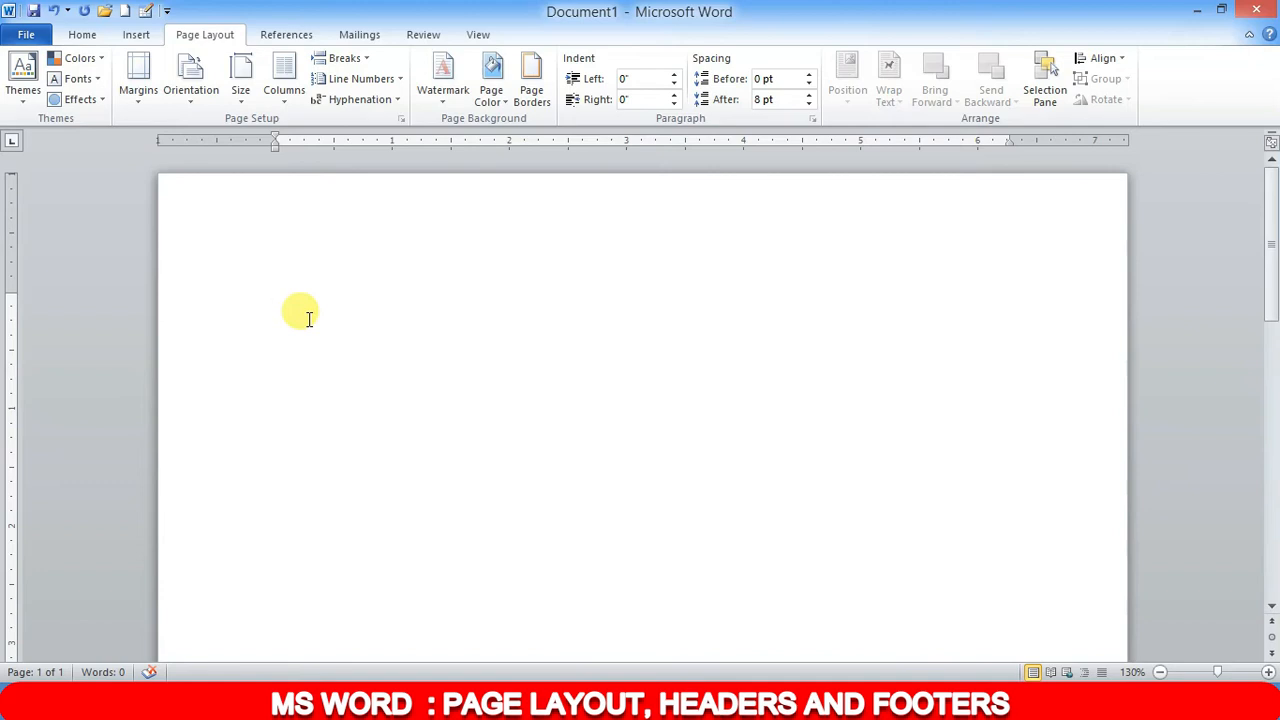
Apply a custom paper size 10" wide and 10" high to the whole document, fixing the margins outside the printable area
{"action": "left_click", "coordinate": [248, 96]}
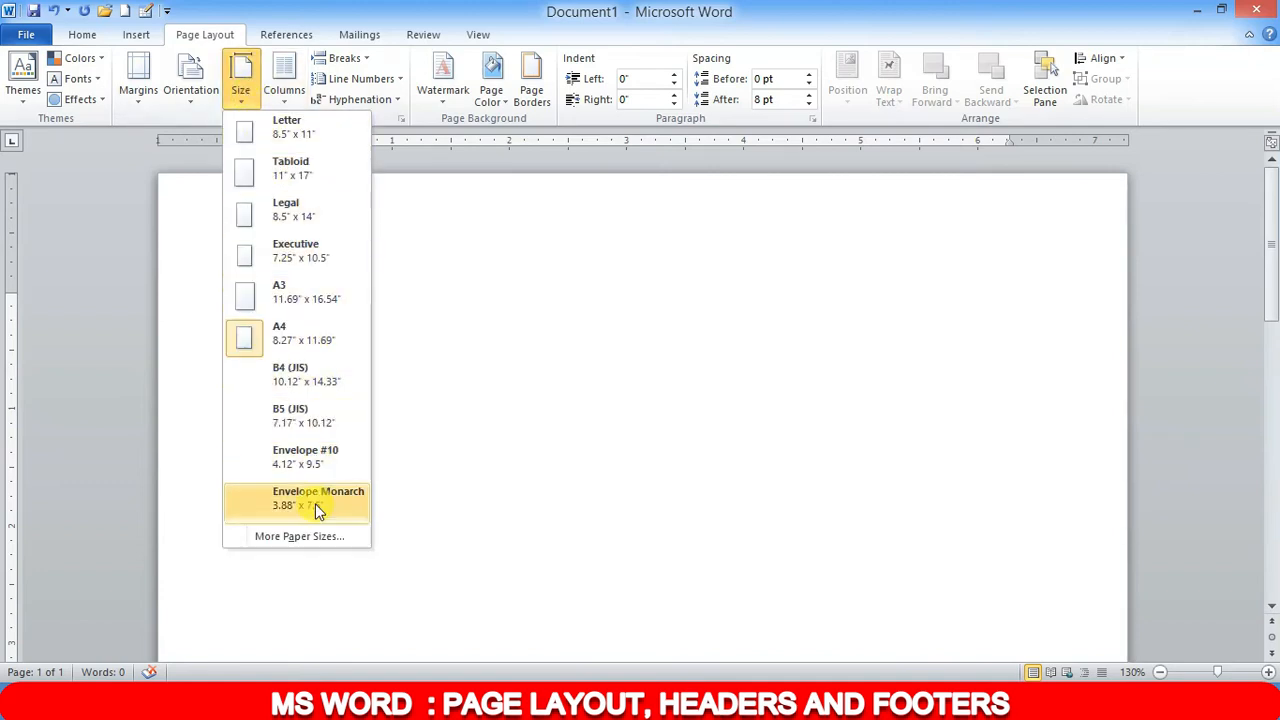
{"action": "left_click", "coordinate": [300, 537]}
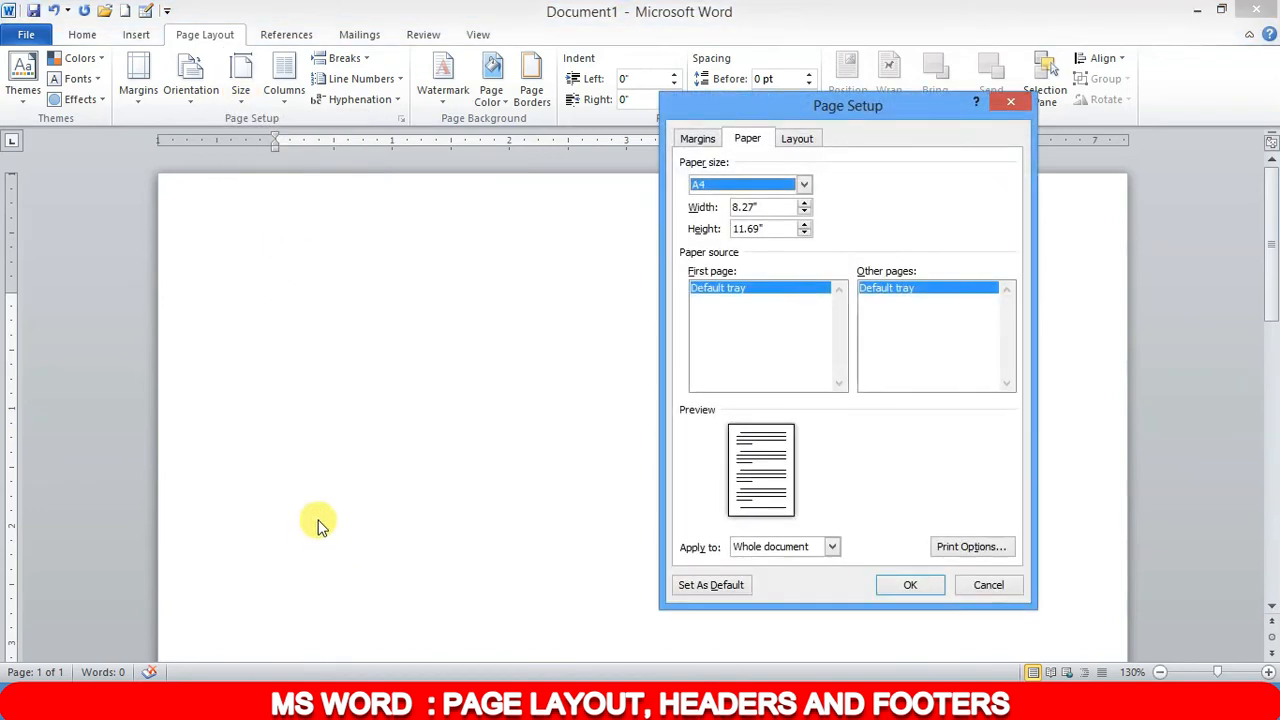
{"action": "left_click_drag", "start_coordinate": [785, 112], "coordinate": [483, 96]}
{"action": "key", "text": "Tab"}
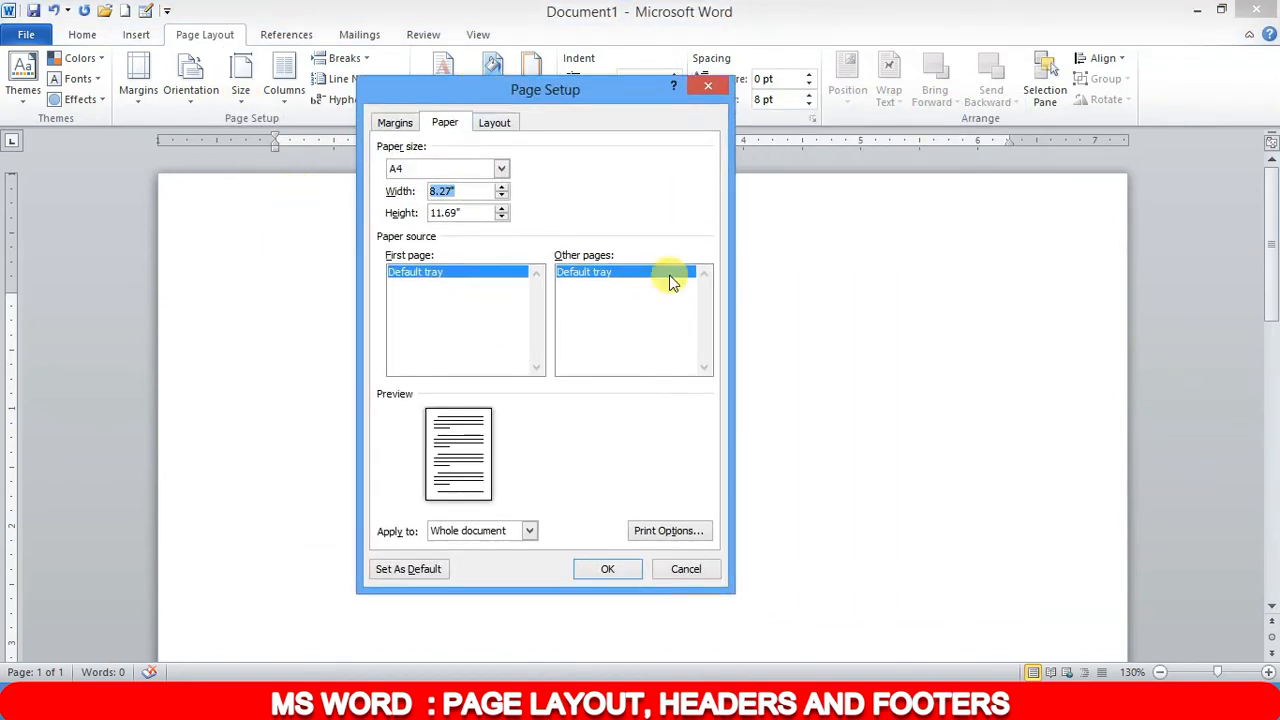
{"action": "type", "text": "10"}
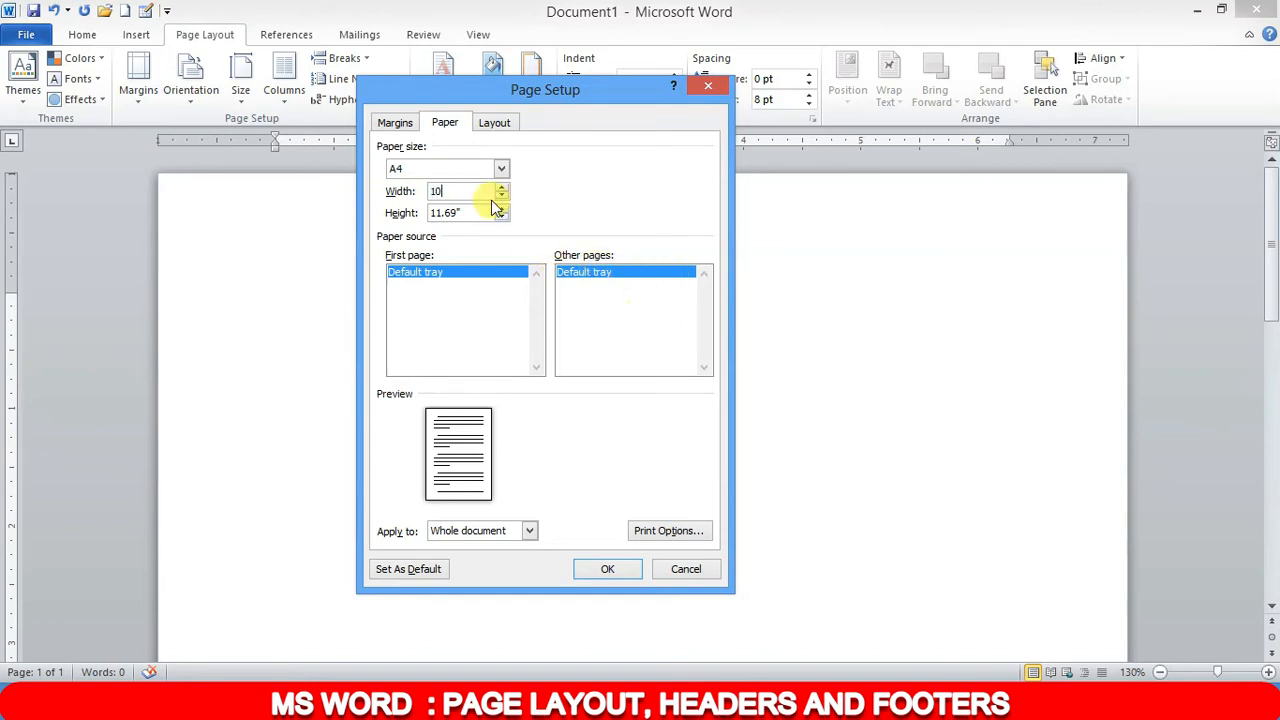
{"action": "key", "text": "Tab"}
{"action": "type", "text": "10"}
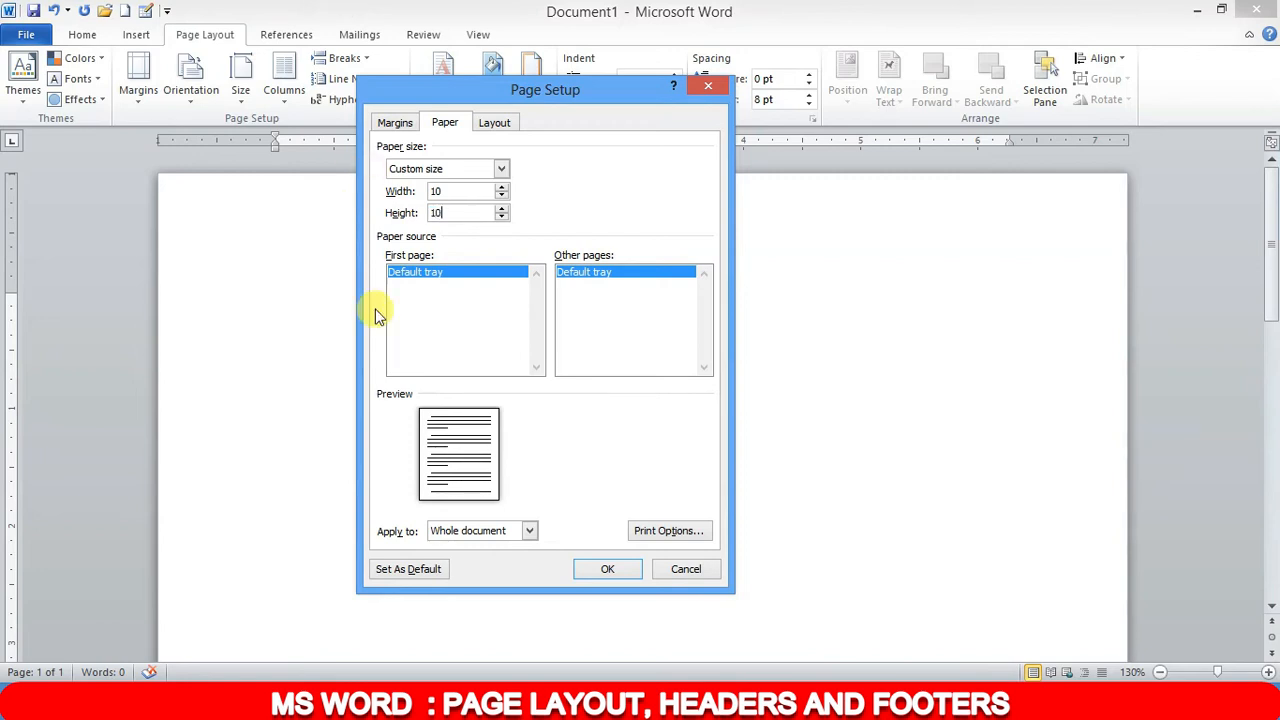
{"action": "left_click", "coordinate": [612, 568]}
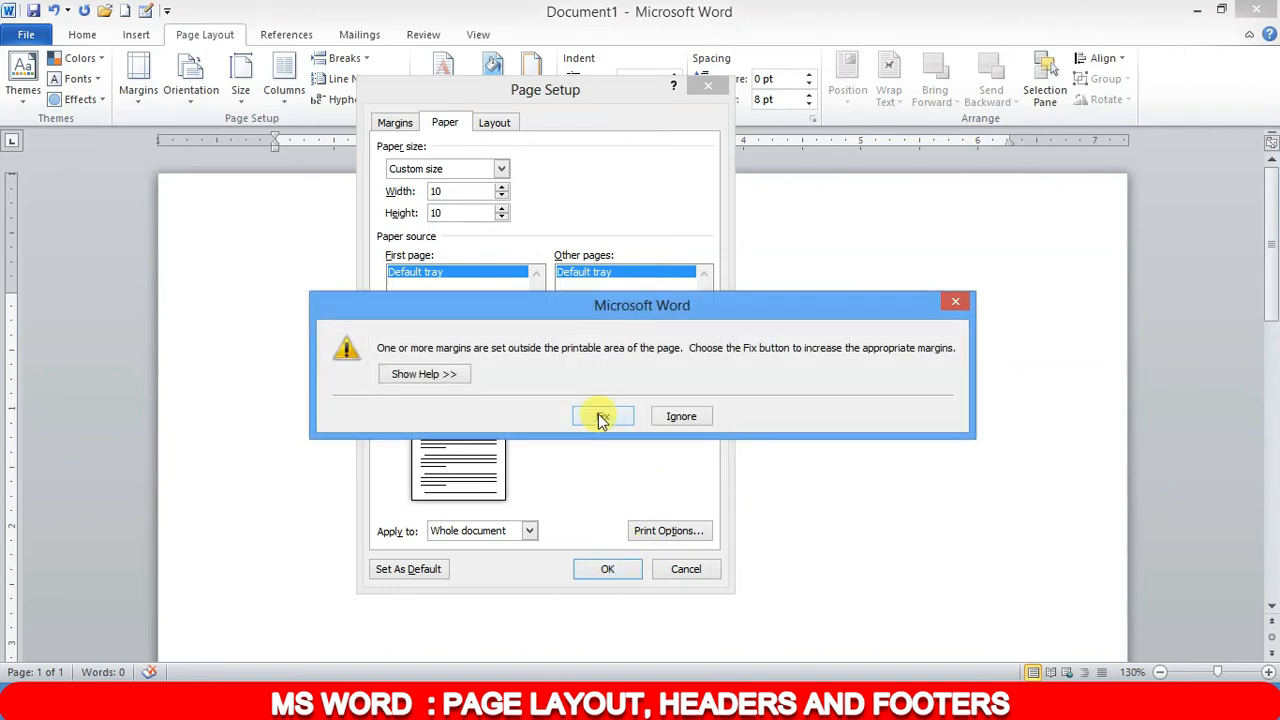
{"action": "left_click", "coordinate": [603, 416]}
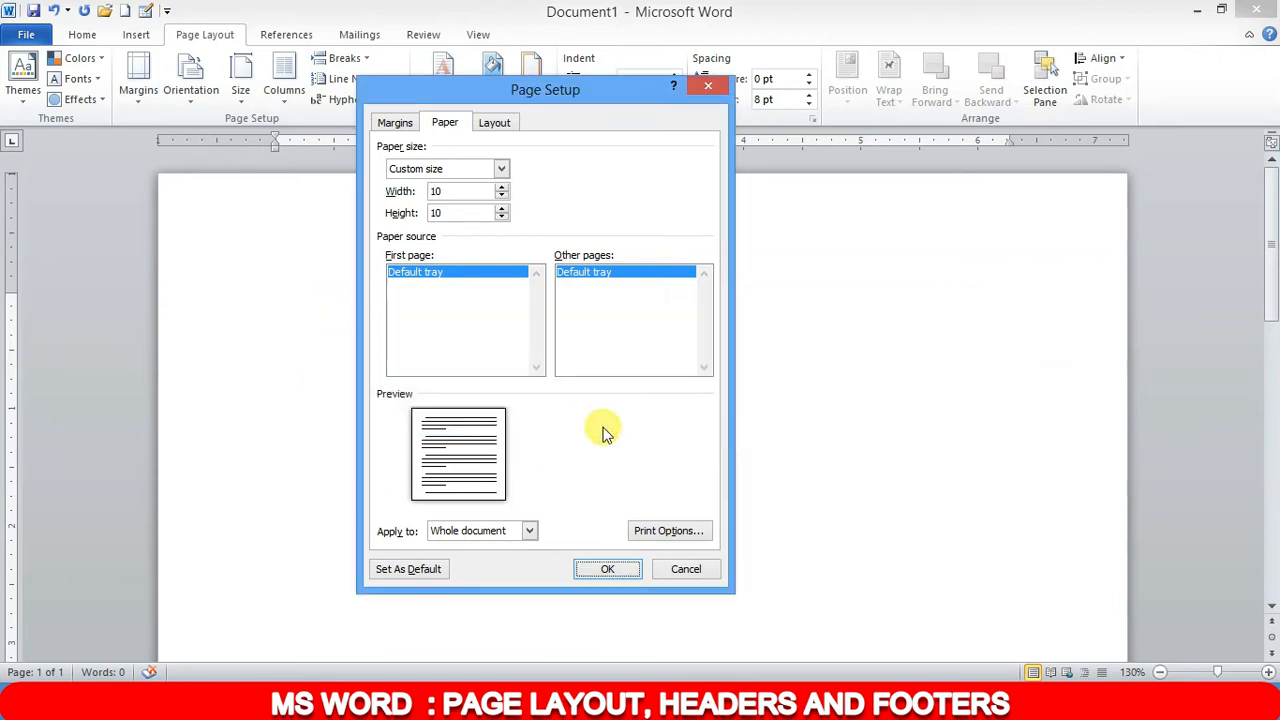
{"action": "left_click", "coordinate": [610, 569]}
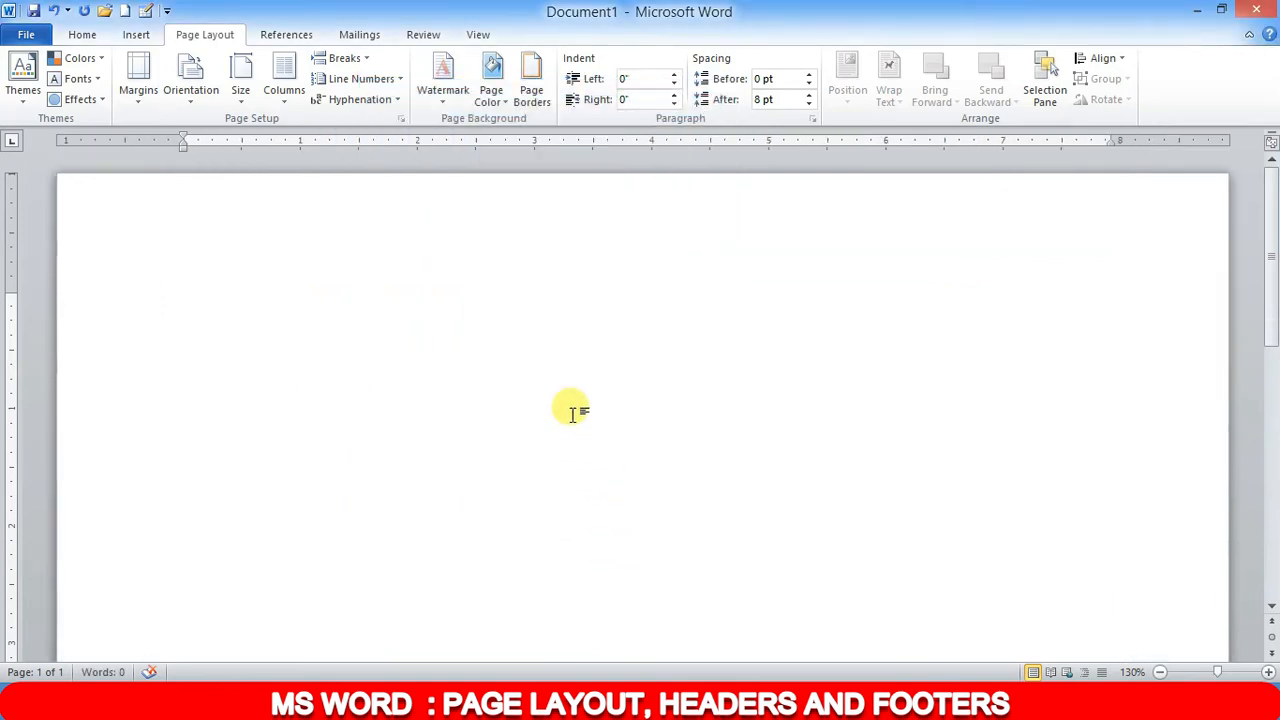
{"action": "scroll", "coordinate": [576, 386], "scroll_direction": "down", "scroll_amount": 9, "text": "ctrl"}
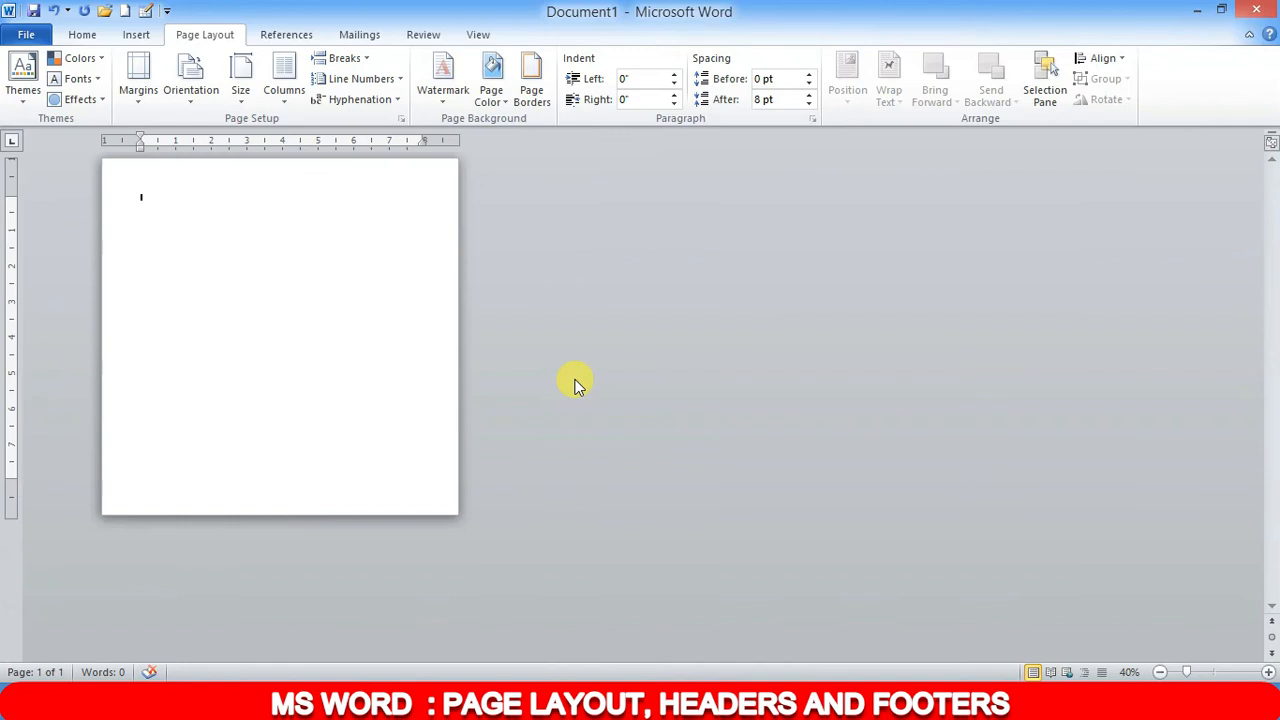
{"action": "scroll", "coordinate": [497, 395], "scroll_direction": "up", "scroll_amount": 2, "text": "ctrl"}
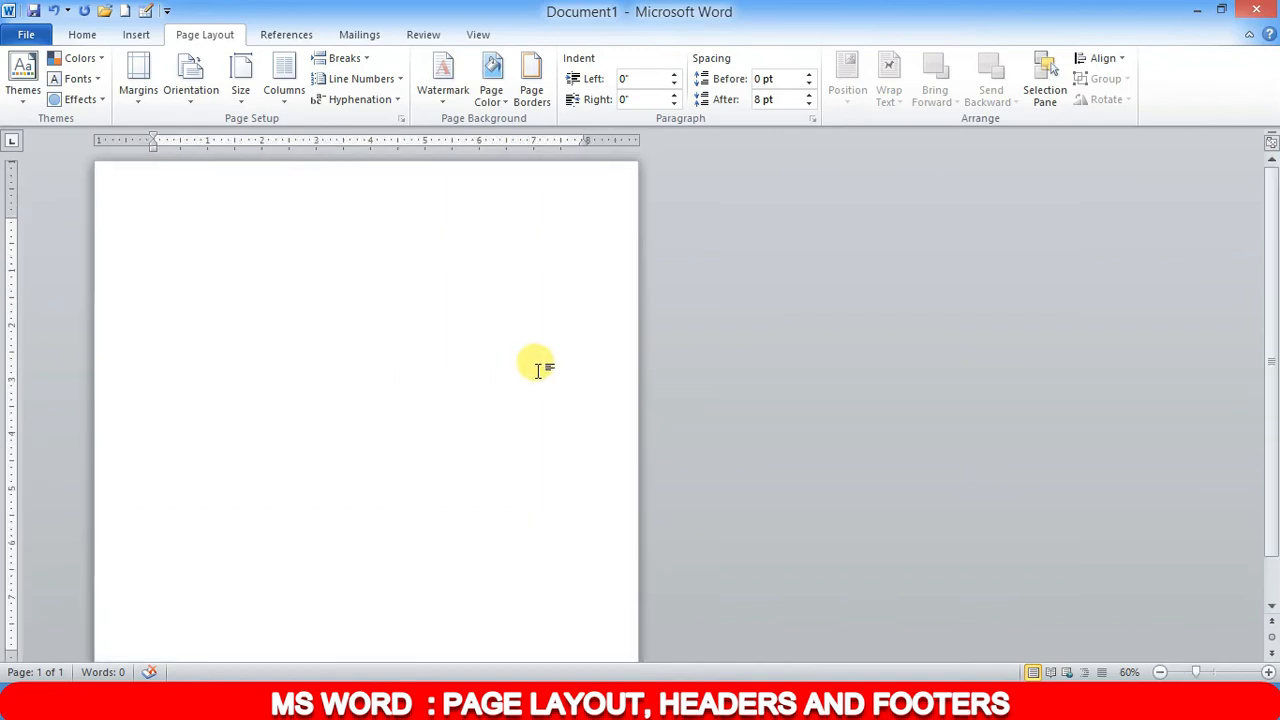
{"action": "left_click", "coordinate": [241, 90]}
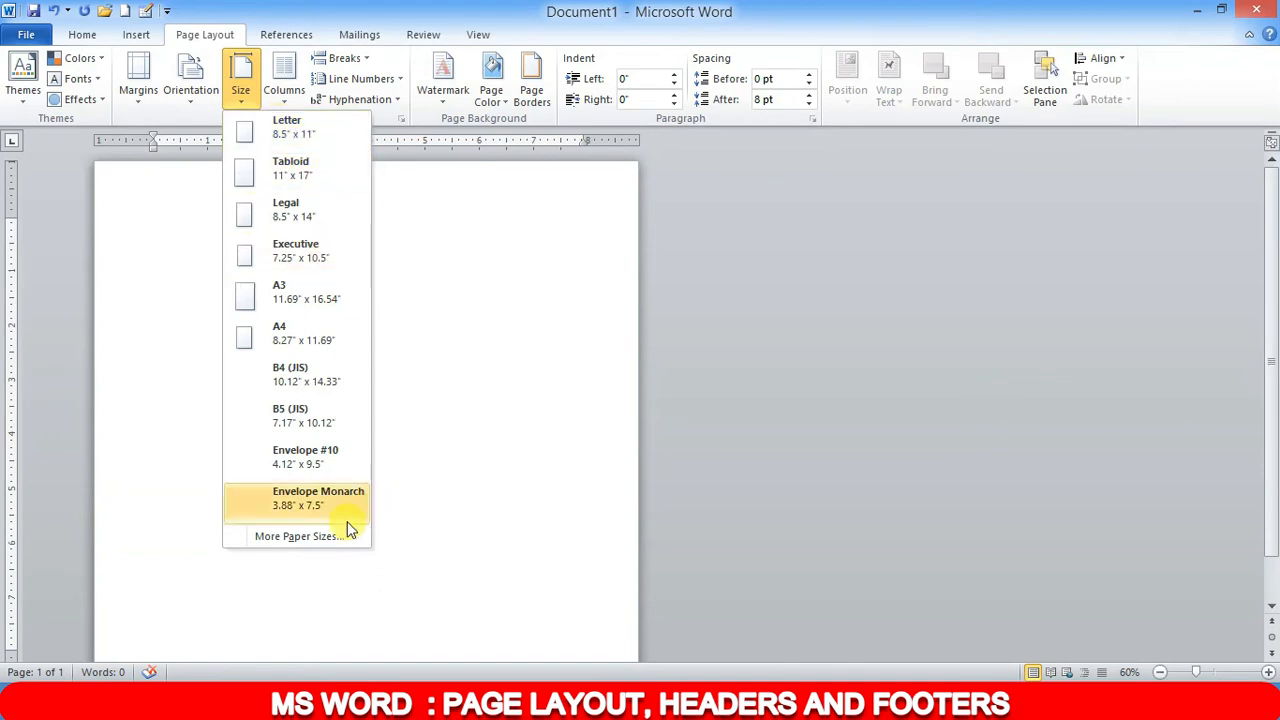
{"action": "left_click", "coordinate": [324, 541]}
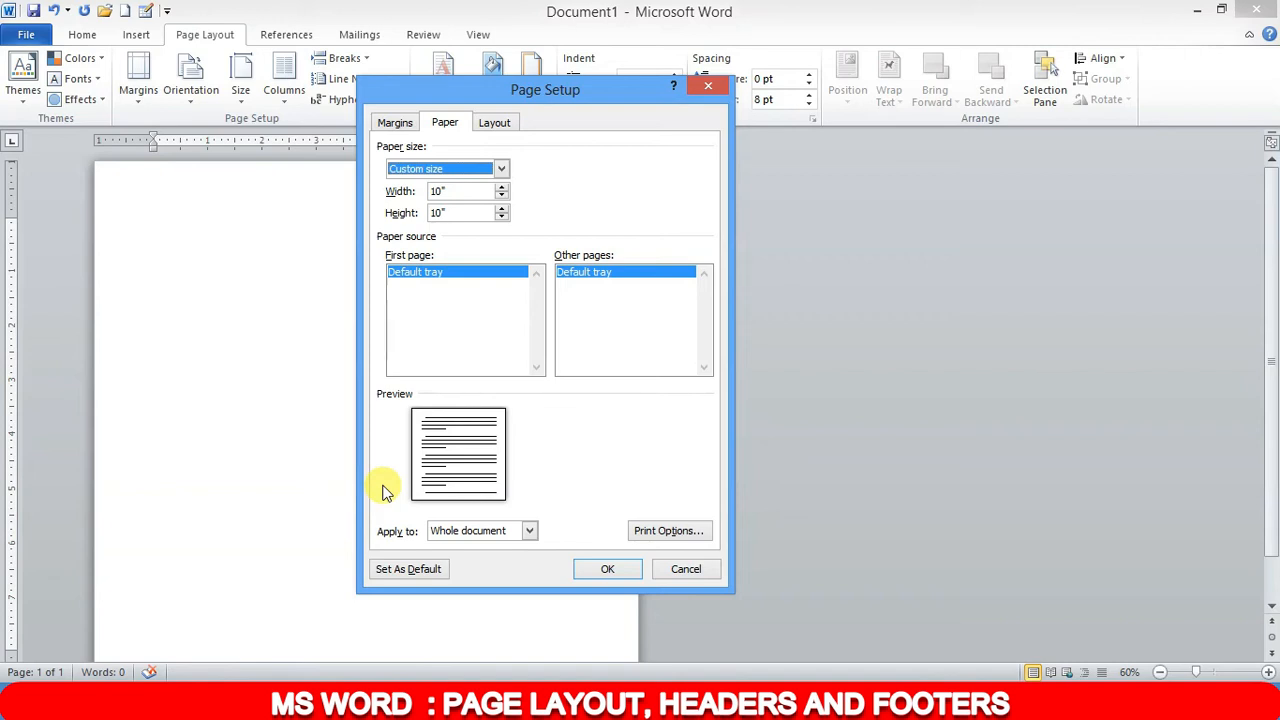
{"action": "left_click", "coordinate": [708, 86]}
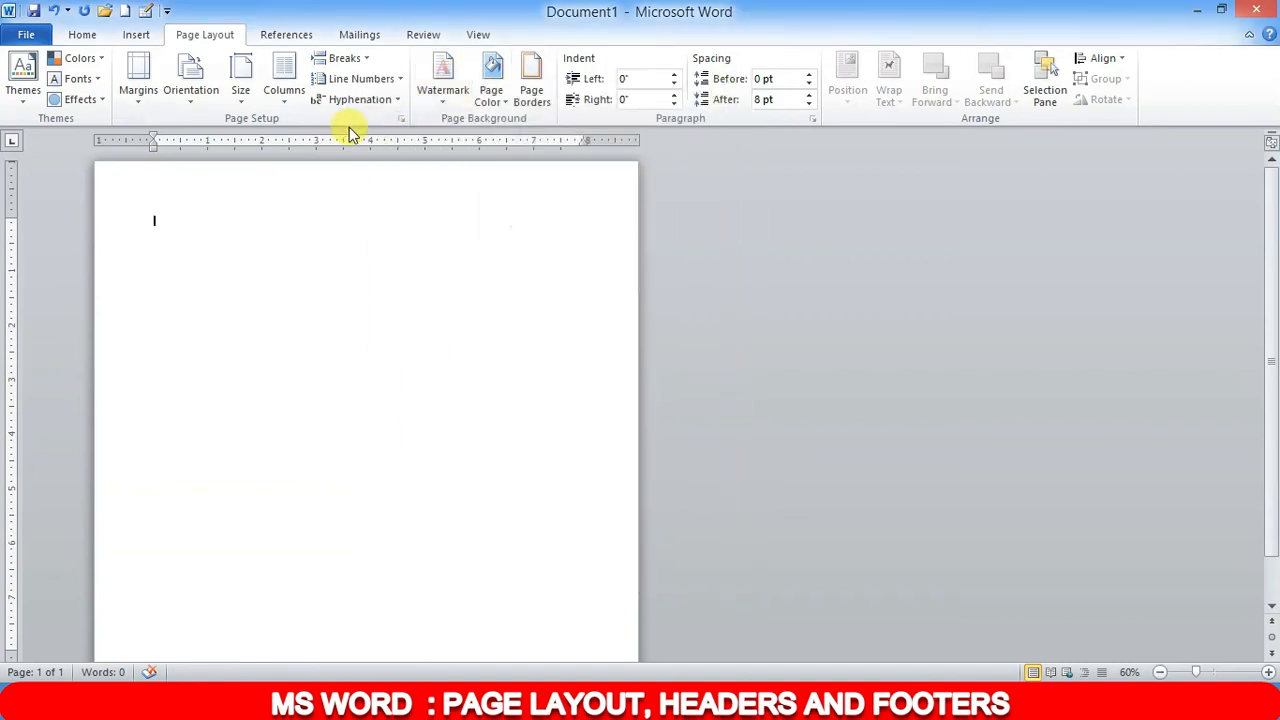
{"action": "left_click", "coordinate": [255, 97]}
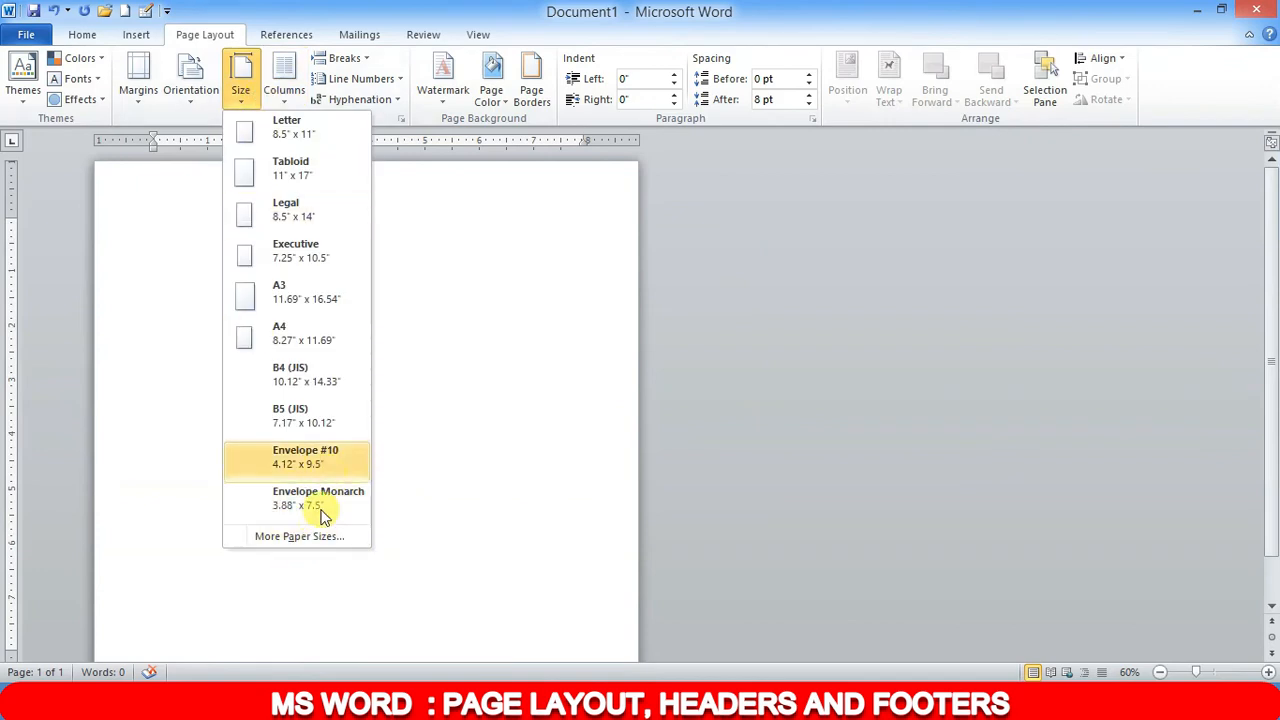
{"action": "left_click", "coordinate": [490, 296]}
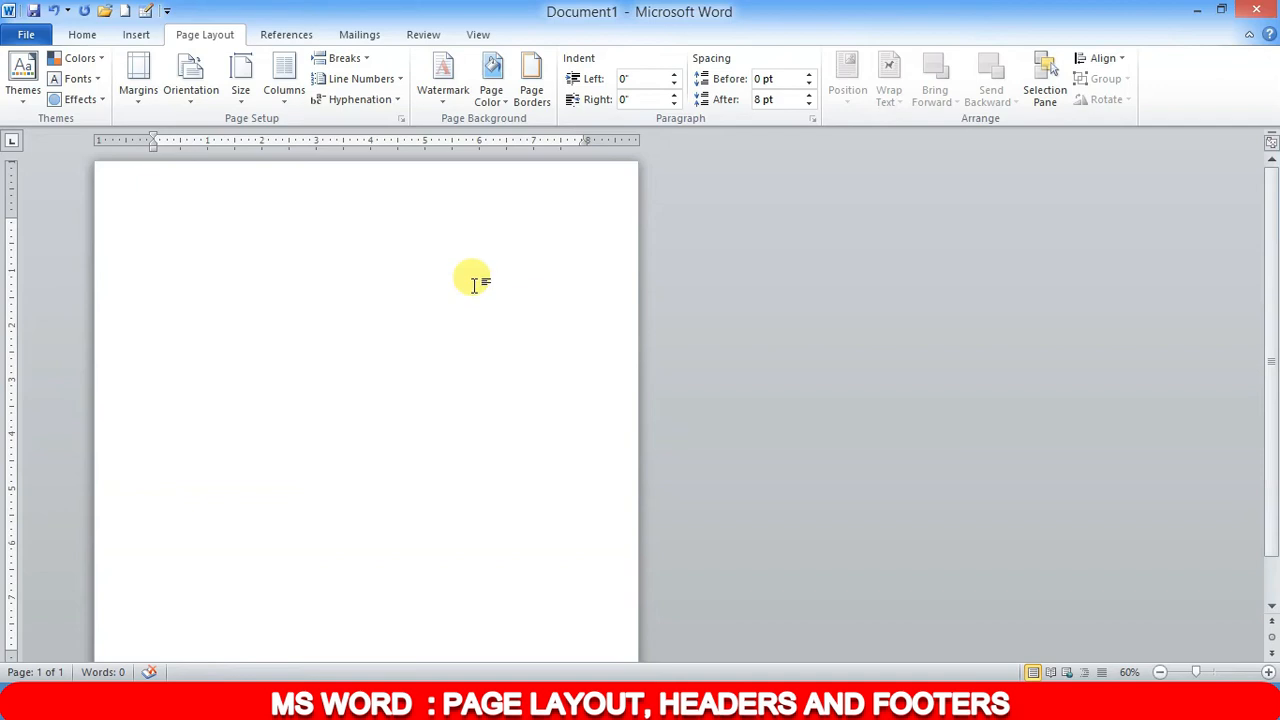
Set the document's paper size to A3 (11.69" x 16.54")
{"action": "scroll", "coordinate": [446, 298], "scroll_direction": "down", "scroll_amount": 5}
{"action": "scroll", "coordinate": [395, 290], "scroll_direction": "up", "scroll_amount": 2}
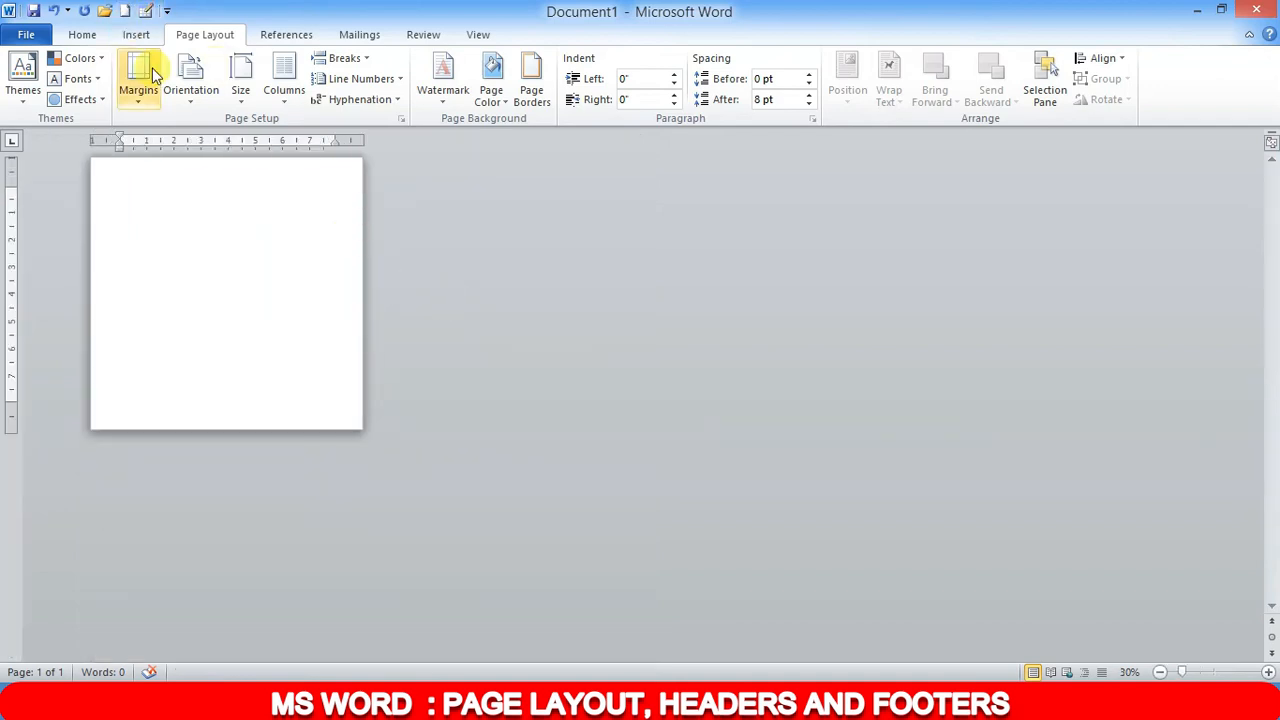
{"action": "left_click", "coordinate": [238, 80]}
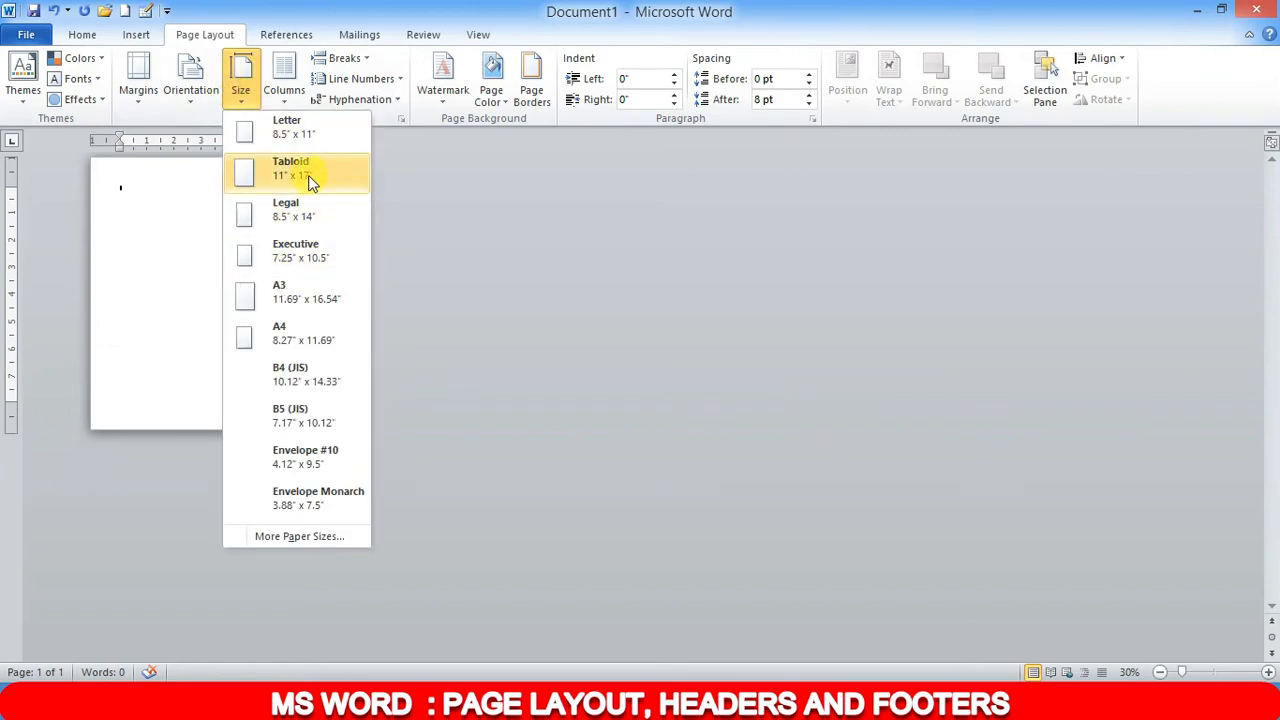
{"action": "left_click", "coordinate": [305, 294]}
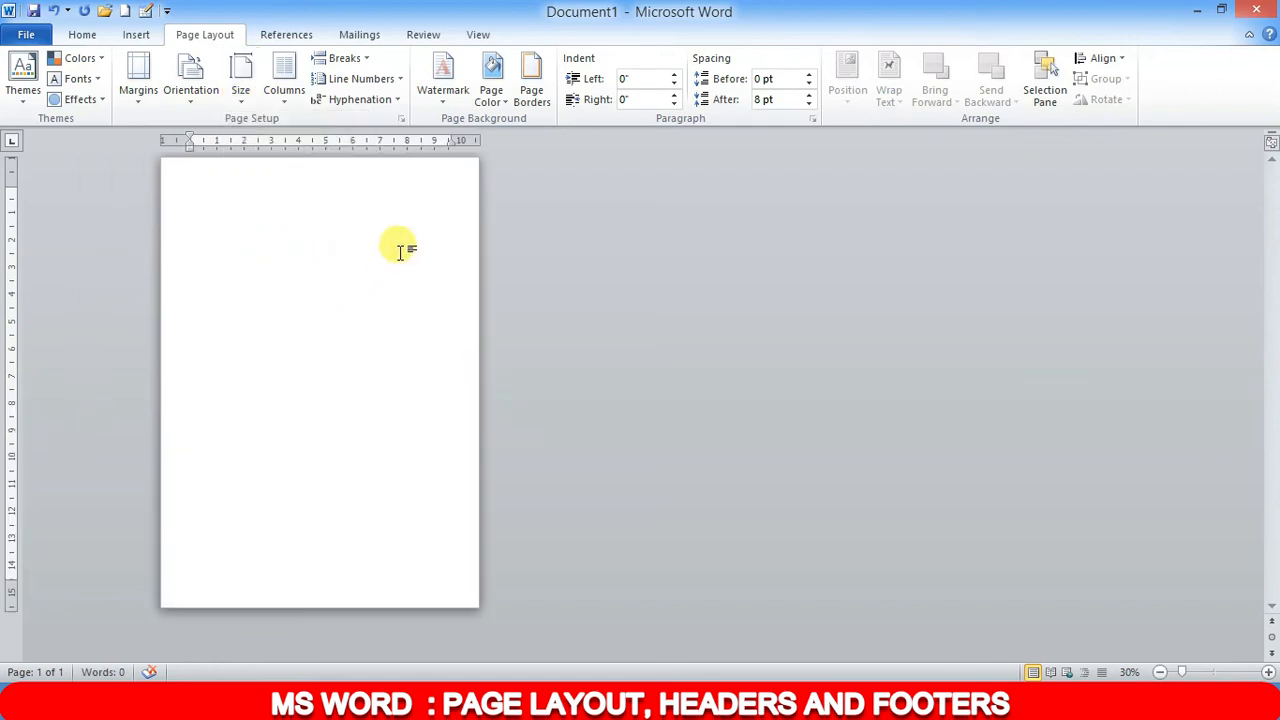
{"action": "scroll", "coordinate": [396, 258], "scroll_direction": "up", "scroll_amount": 1}
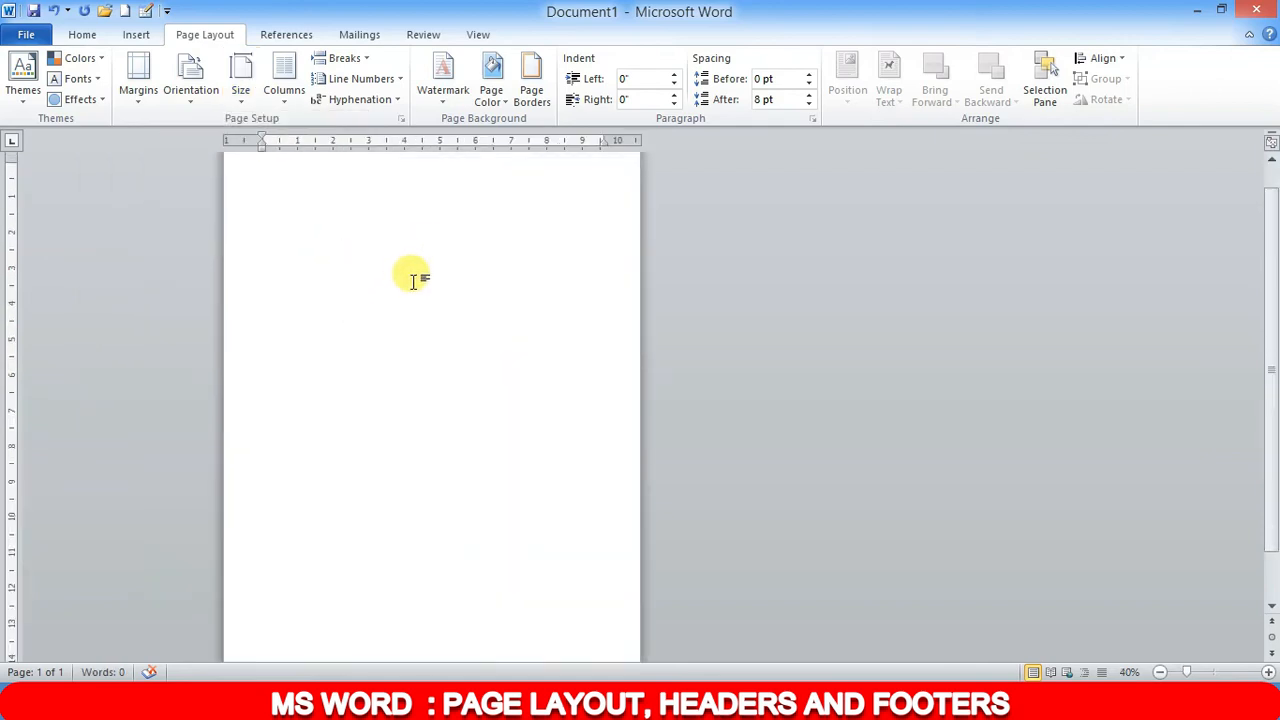
{"action": "scroll", "coordinate": [415, 280], "scroll_direction": "down", "scroll_amount": 1}
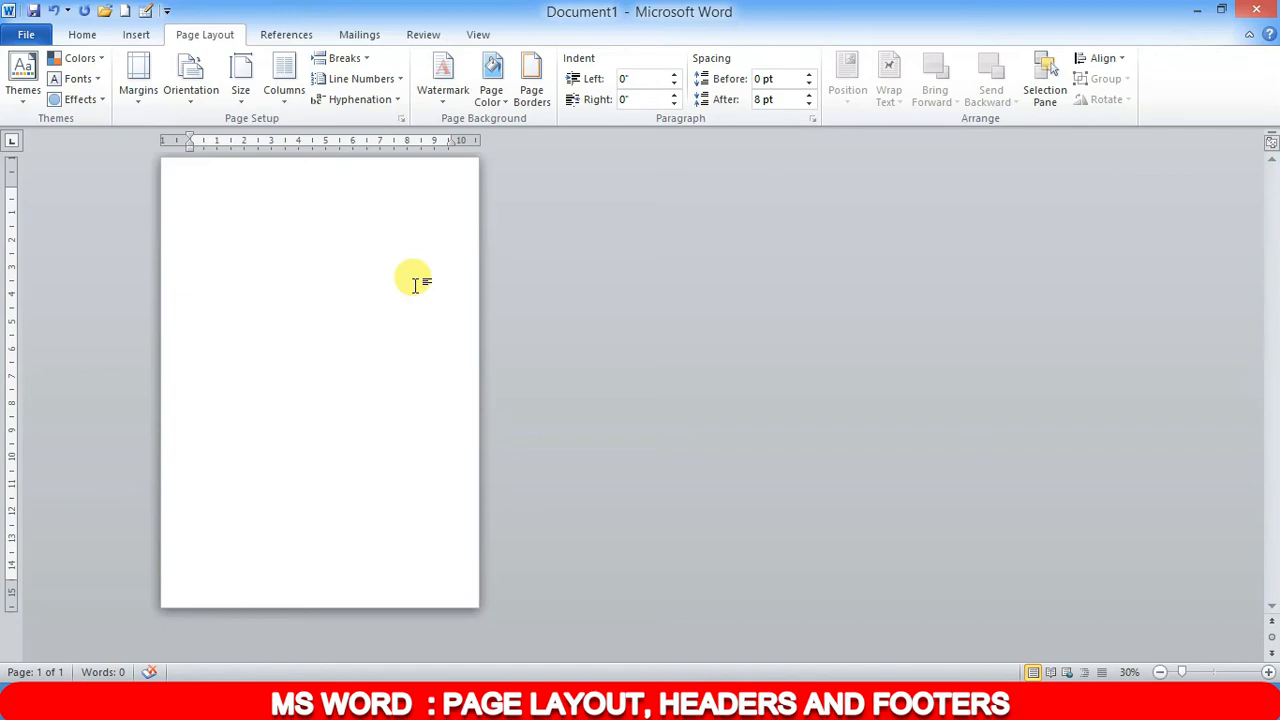
Switch the page orientation to landscape
{"action": "left_click", "coordinate": [198, 107]}
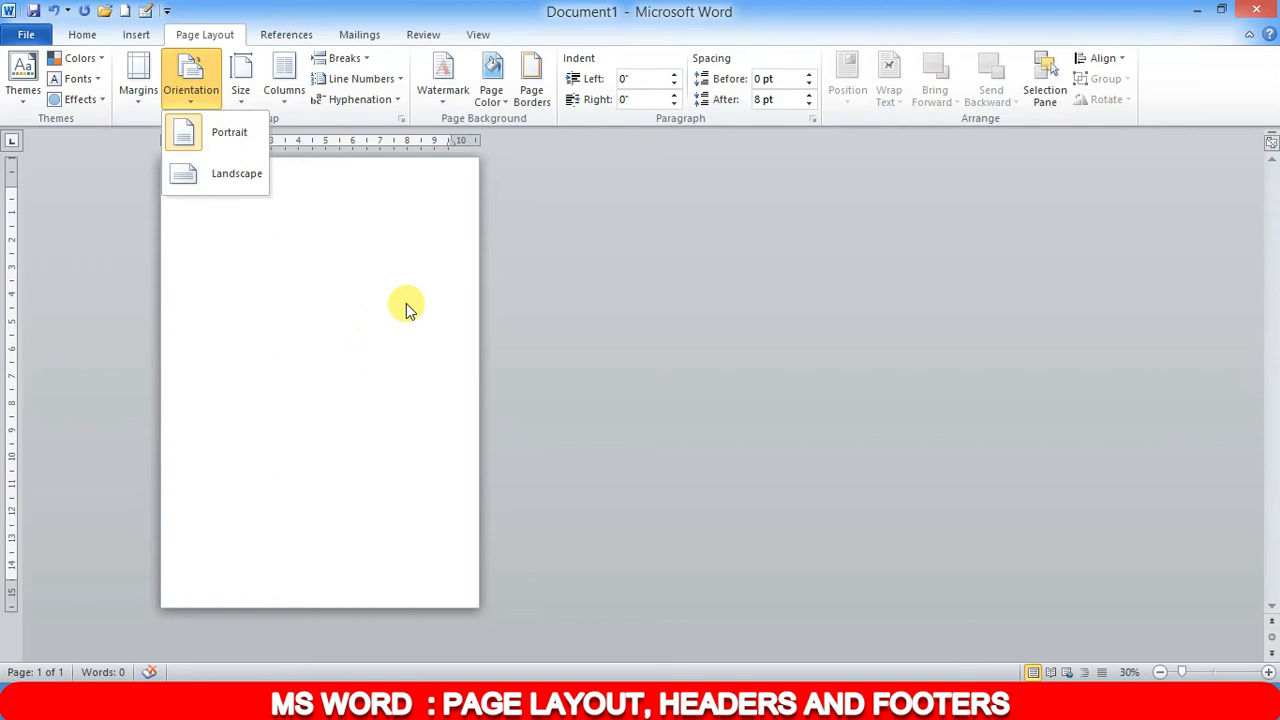
{"action": "left_click", "coordinate": [231, 178]}
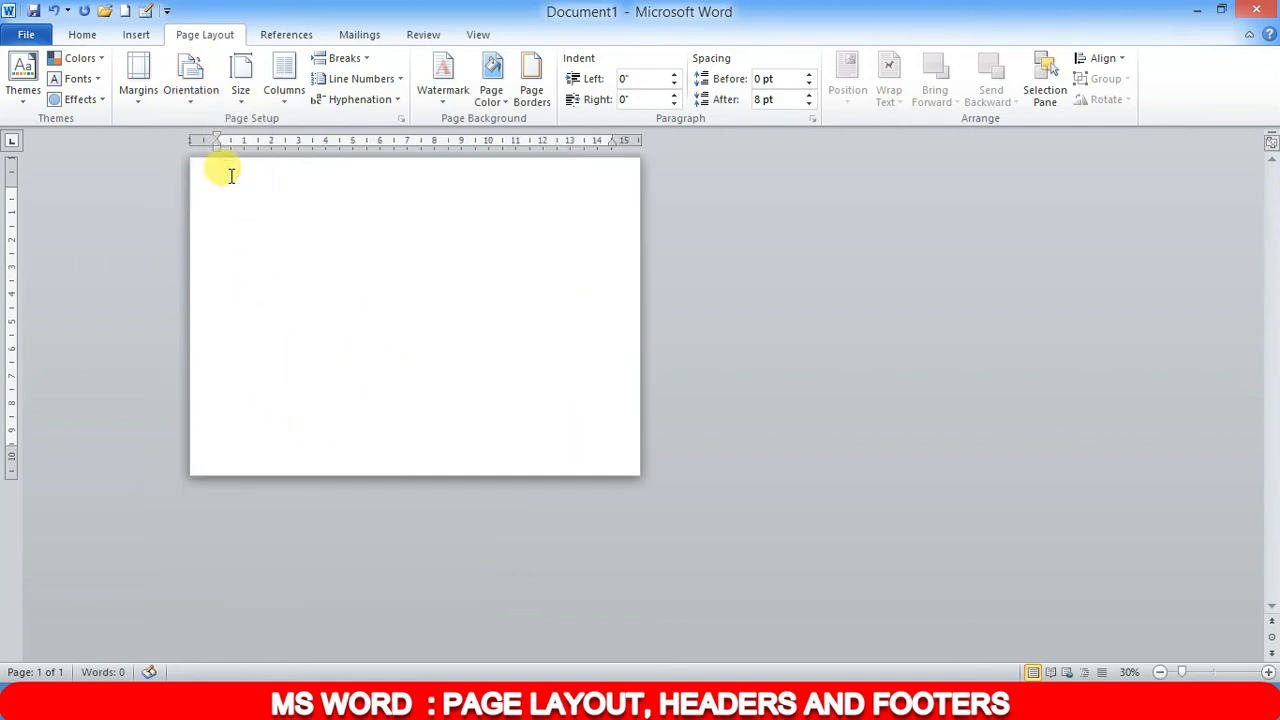
{"action": "scroll", "coordinate": [340, 245], "scroll_direction": "up", "scroll_amount": 1}
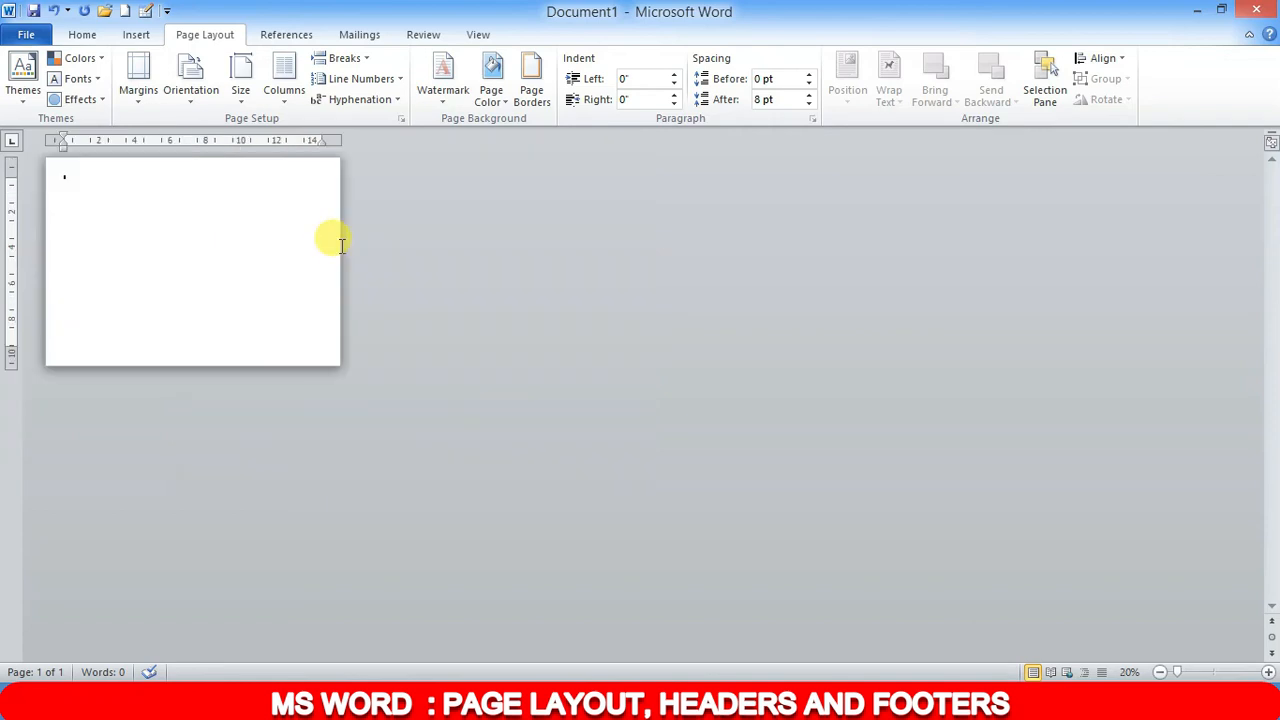
{"action": "scroll", "coordinate": [343, 248], "scroll_direction": "up", "scroll_amount": 1}
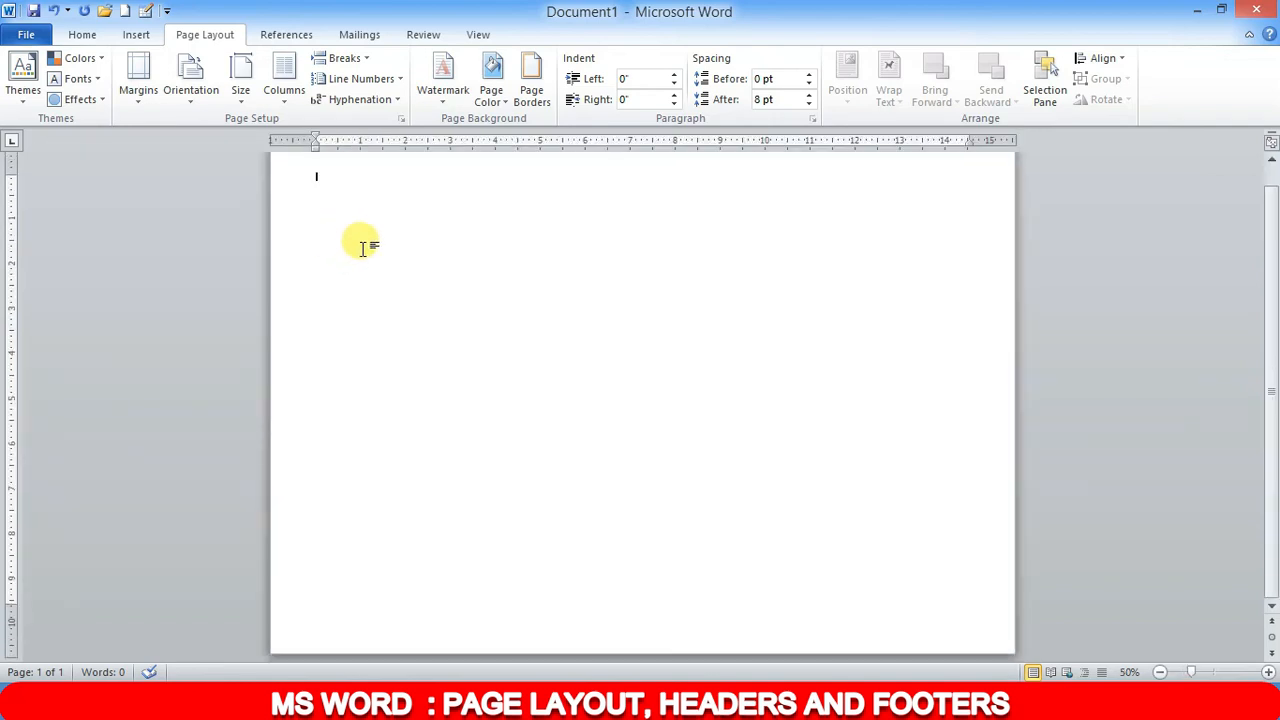
Alternate the page orientation between portrait and landscape twice, ending on landscape
{"action": "left_click", "coordinate": [193, 99]}
{"action": "left_click", "coordinate": [229, 138]}
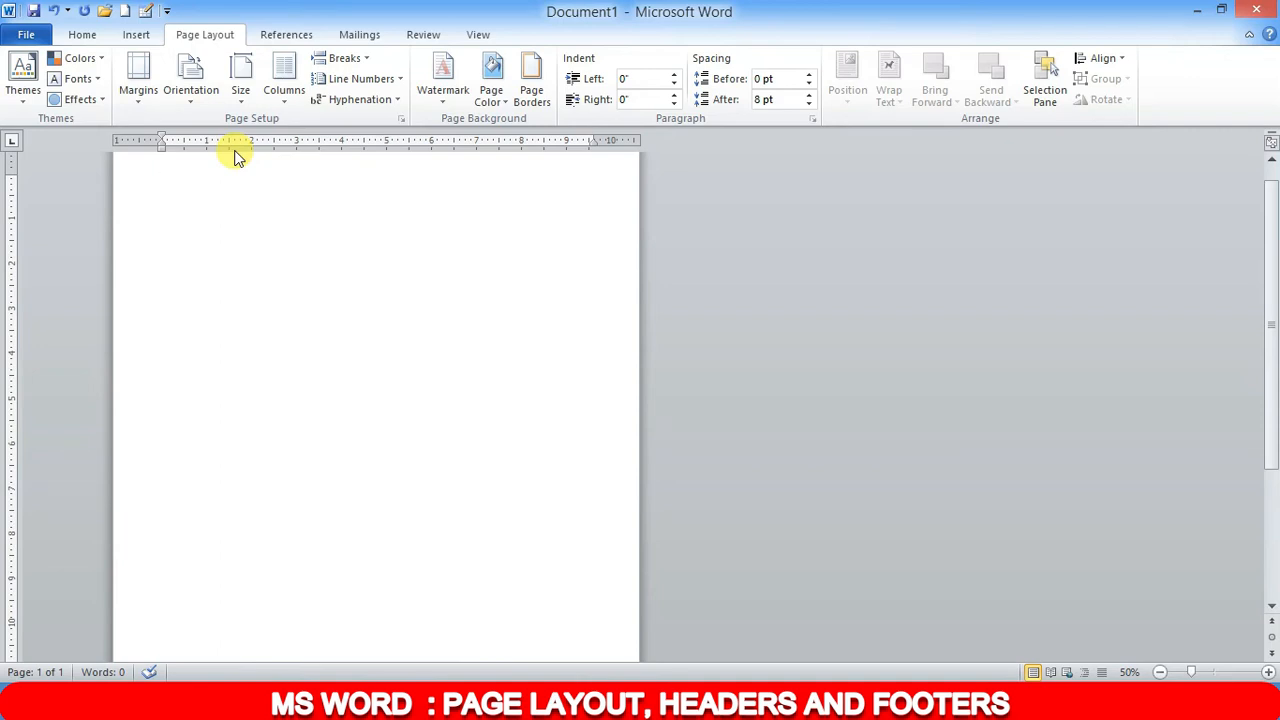
{"action": "left_click", "coordinate": [190, 92]}
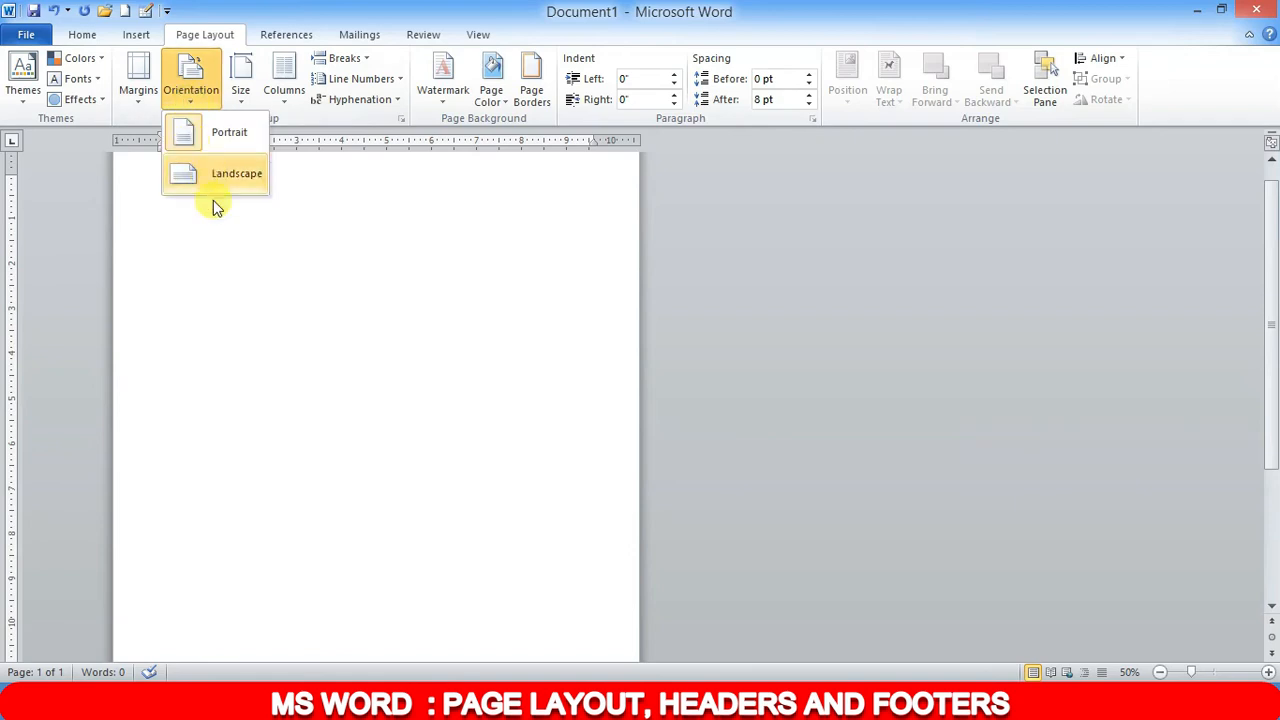
{"action": "left_click", "coordinate": [230, 173]}
{"action": "scroll", "coordinate": [376, 234], "scroll_direction": "down", "scroll_amount": 2}
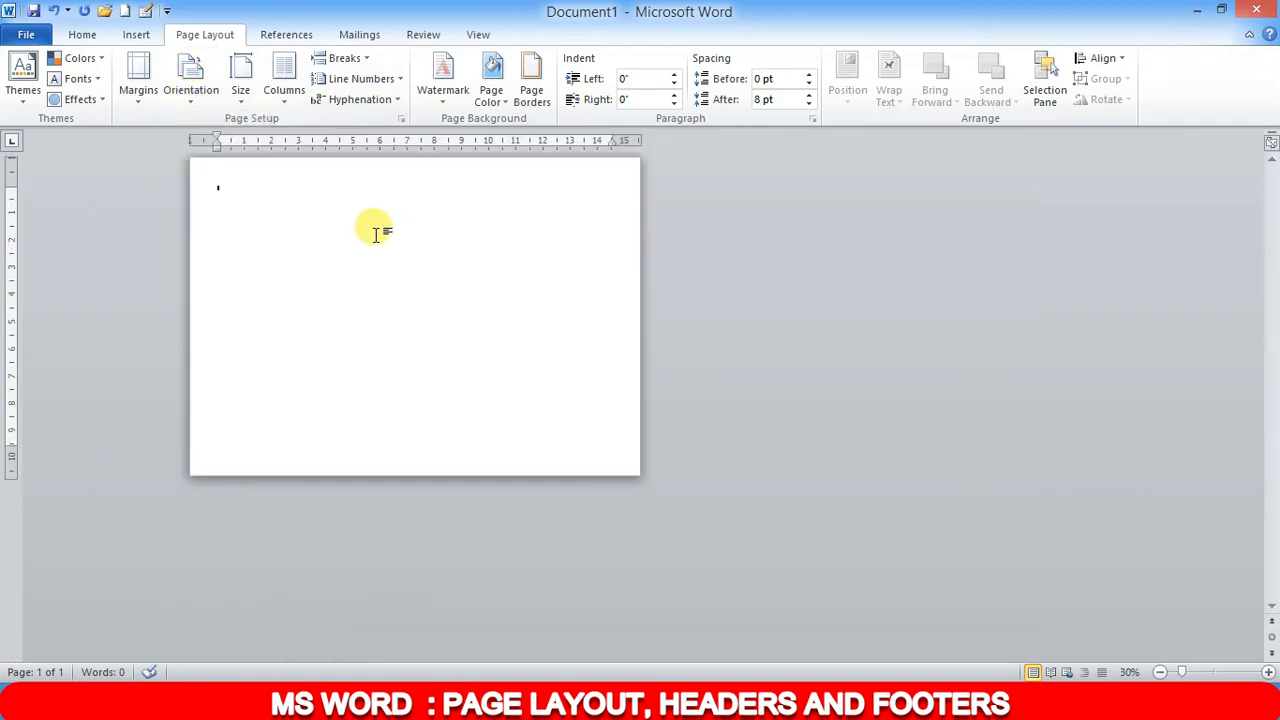
{"action": "left_click", "coordinate": [192, 95]}
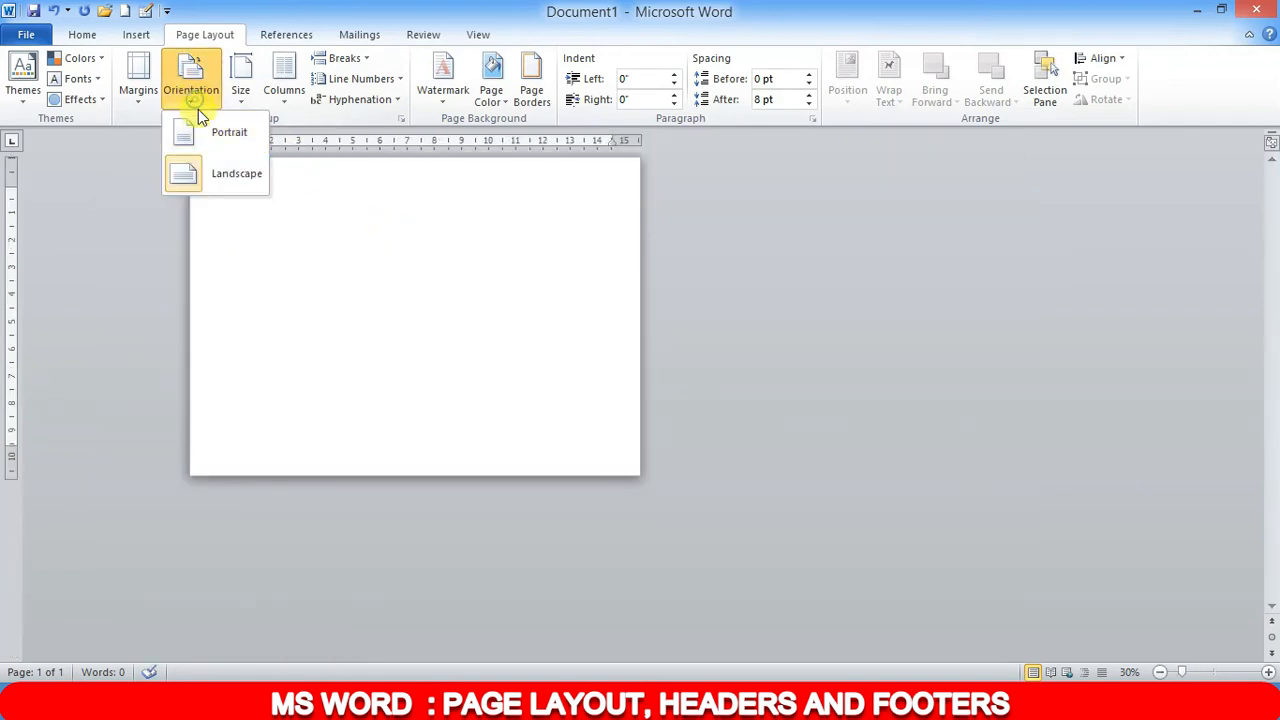
{"action": "left_click", "coordinate": [214, 133]}
{"action": "left_click", "coordinate": [196, 100]}
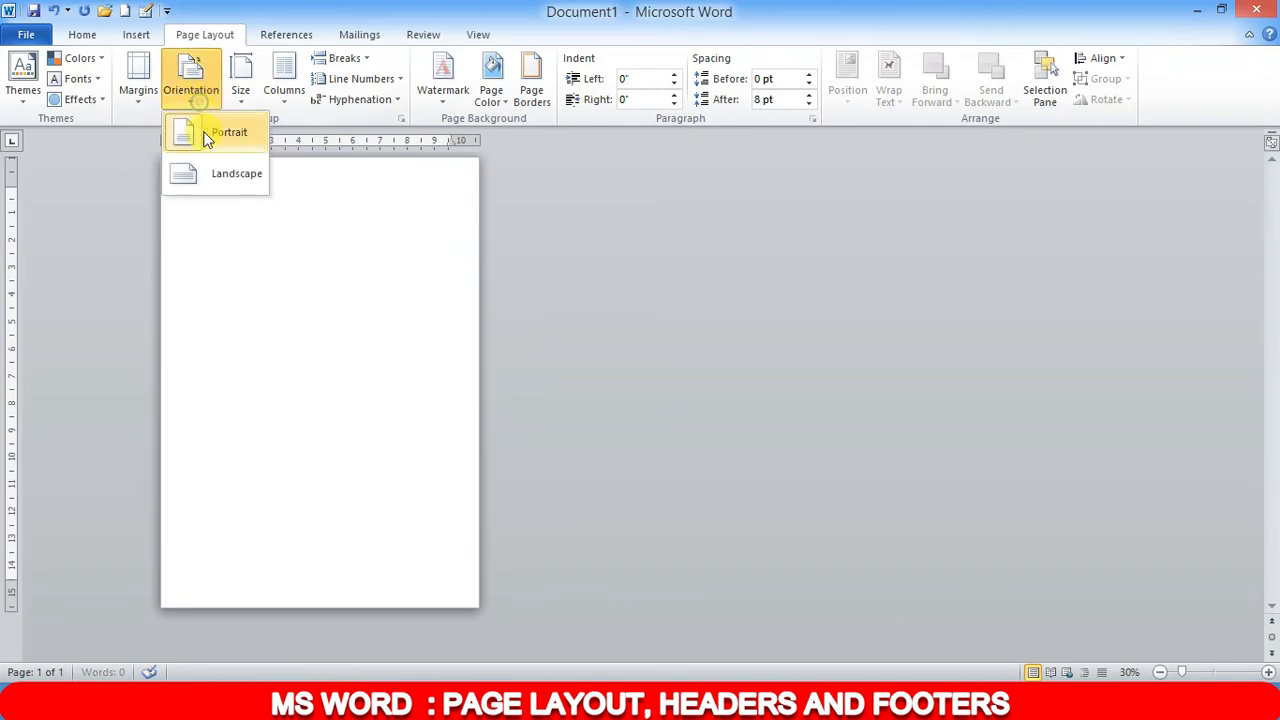
{"action": "left_click", "coordinate": [218, 175]}
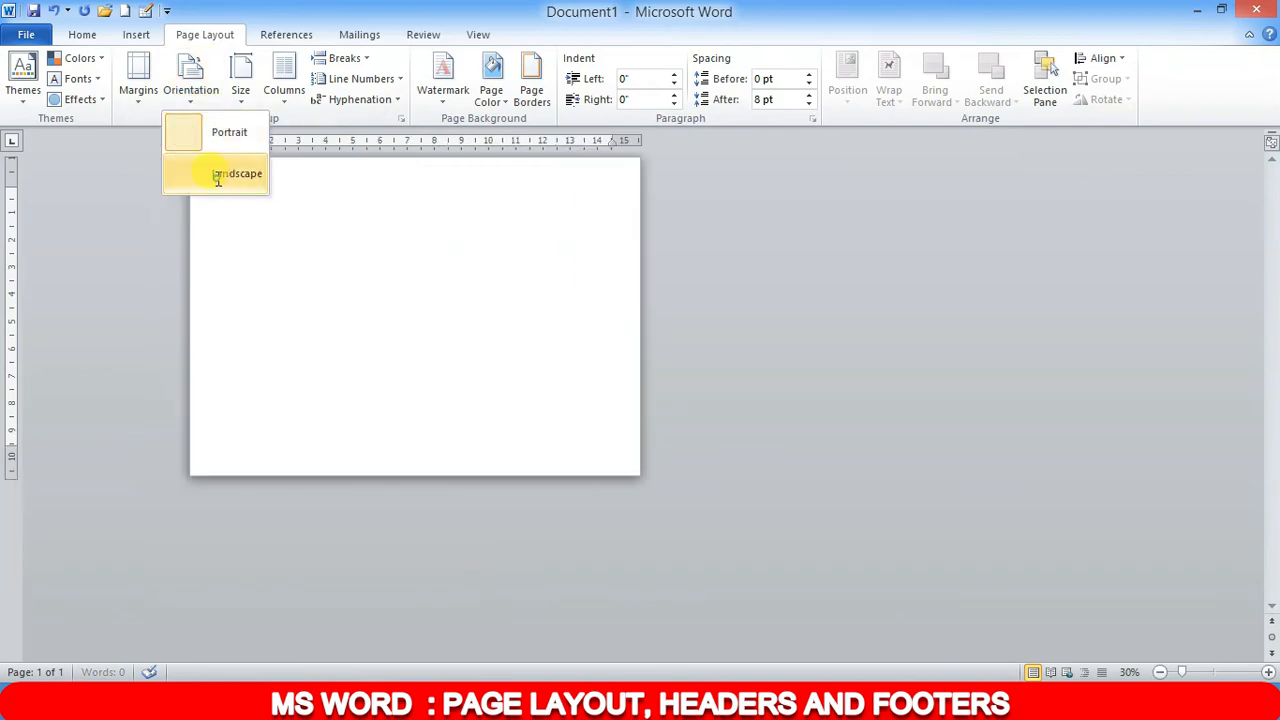
Review the paper size presets and return the page orientation to portrait
{"action": "left_click", "coordinate": [238, 95]}
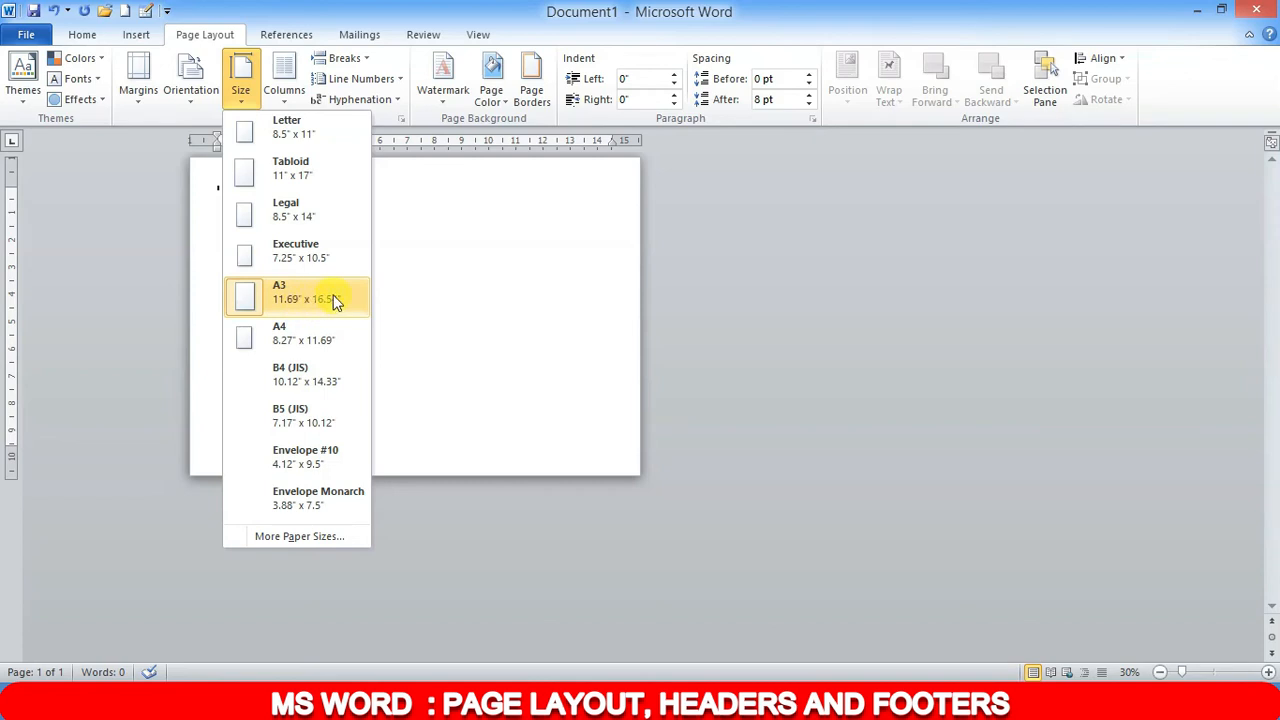
{"action": "left_click", "coordinate": [192, 88]}
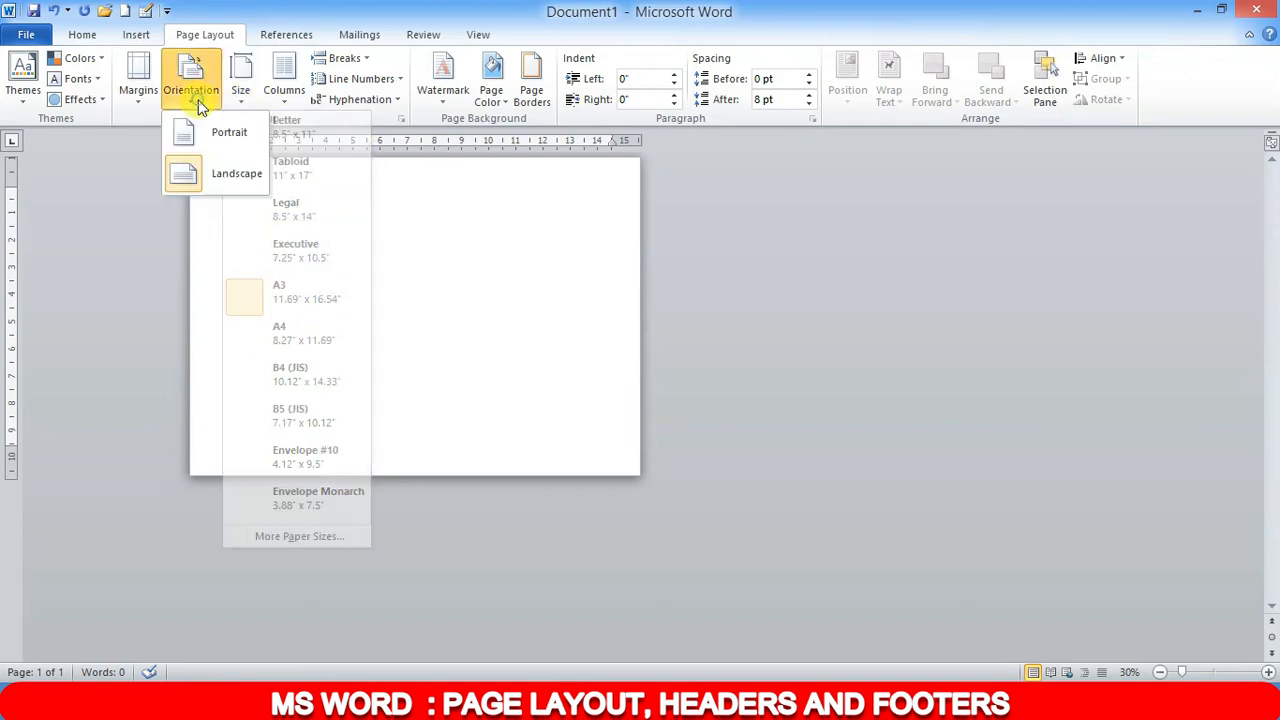
{"action": "left_click", "coordinate": [203, 140]}
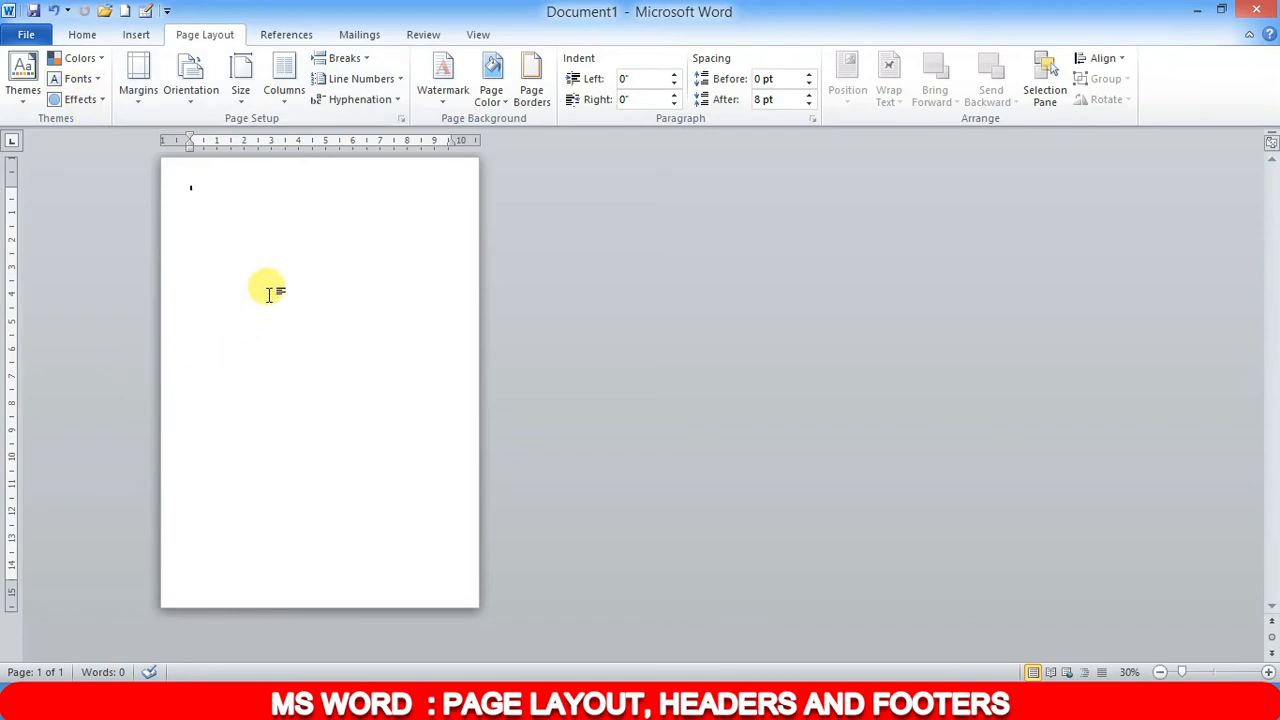
Copy the introductory paragraph of the "Customize keyboard shortcuts" article under Accessibility in Word Help and paste it into the document
{"action": "key", "text": "F1"}
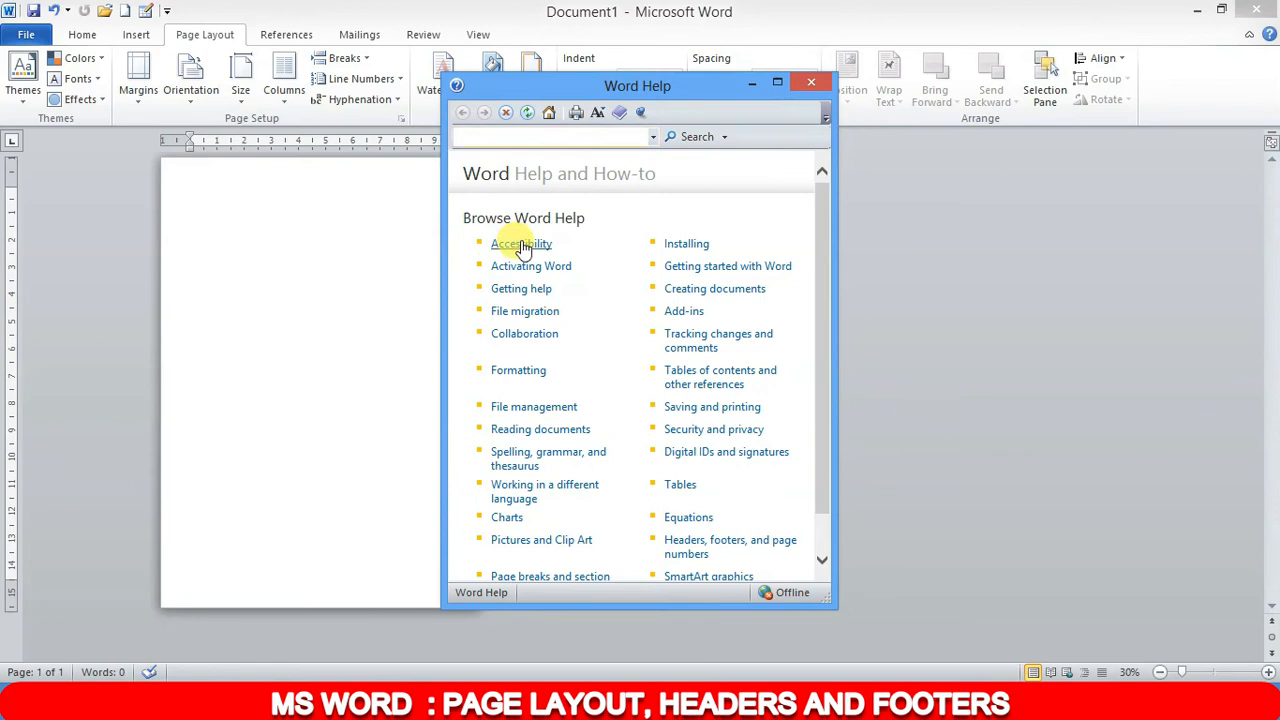
{"action": "left_click", "coordinate": [519, 247]}
{"action": "left_click", "coordinate": [490, 256]}
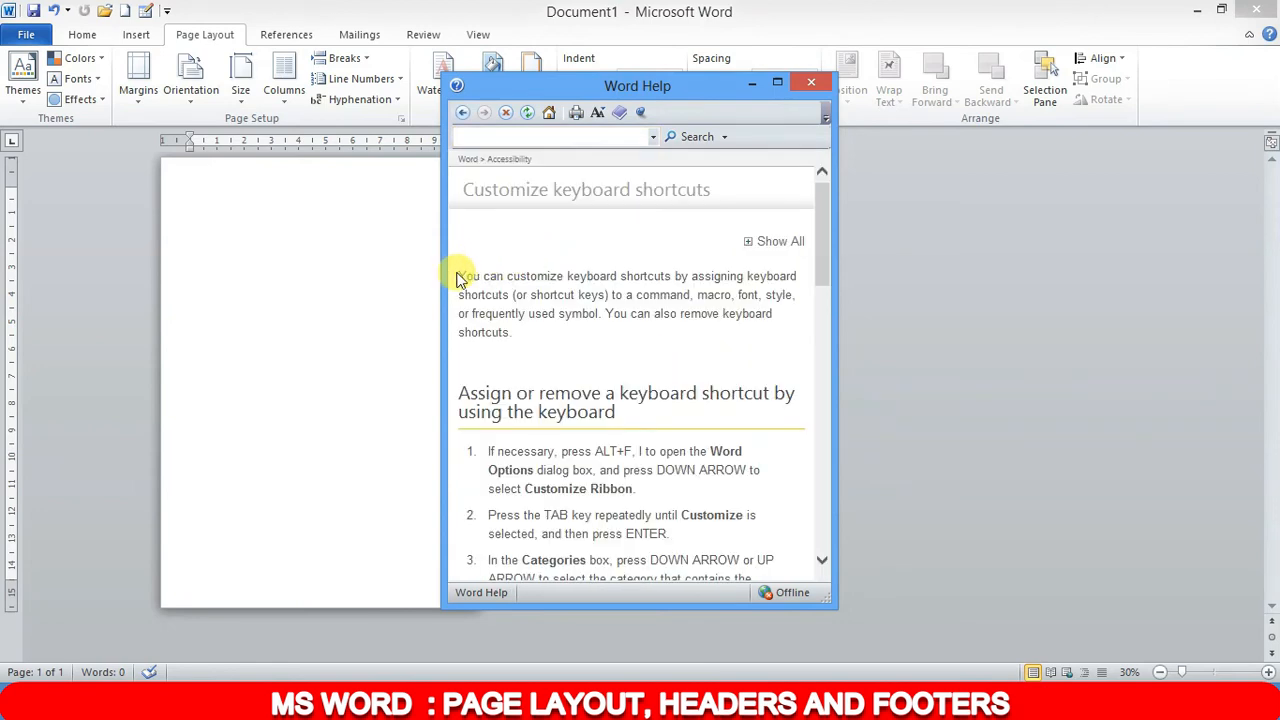
{"action": "left_click_drag", "start_coordinate": [457, 272], "coordinate": [537, 333]}
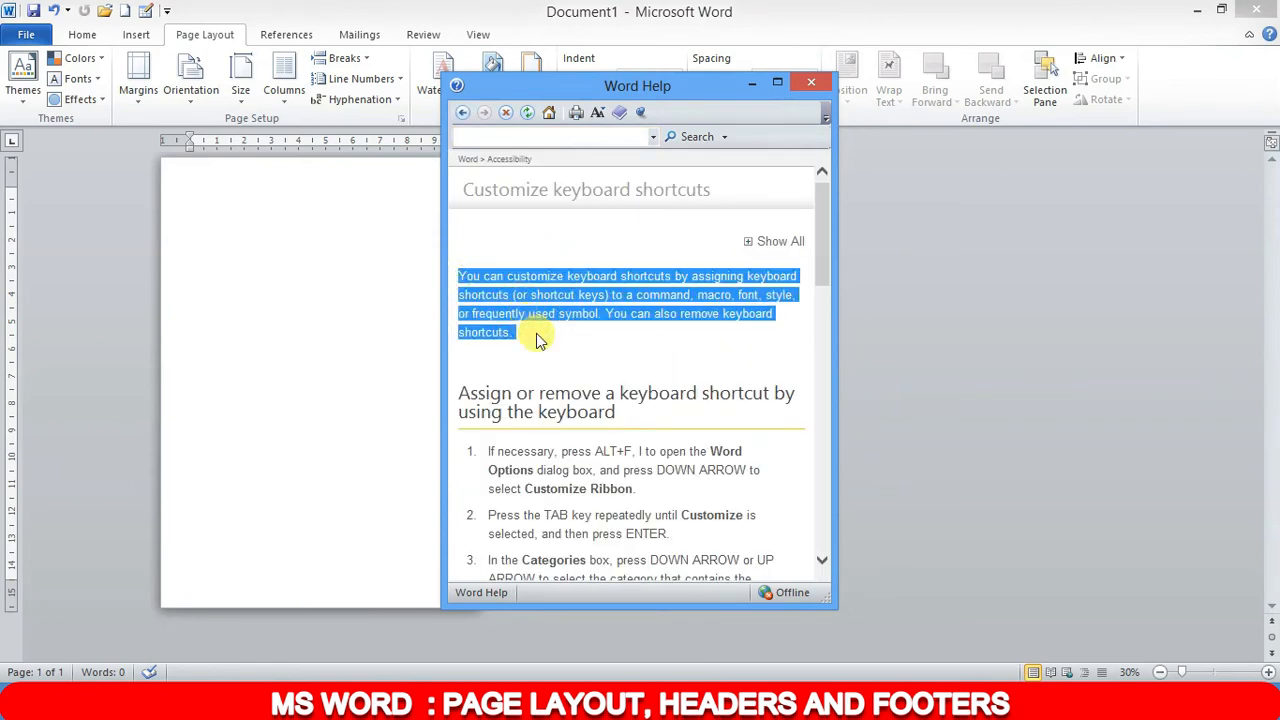
{"action": "left_click", "coordinate": [811, 86]}
{"action": "key", "text": "ctrl+v"}
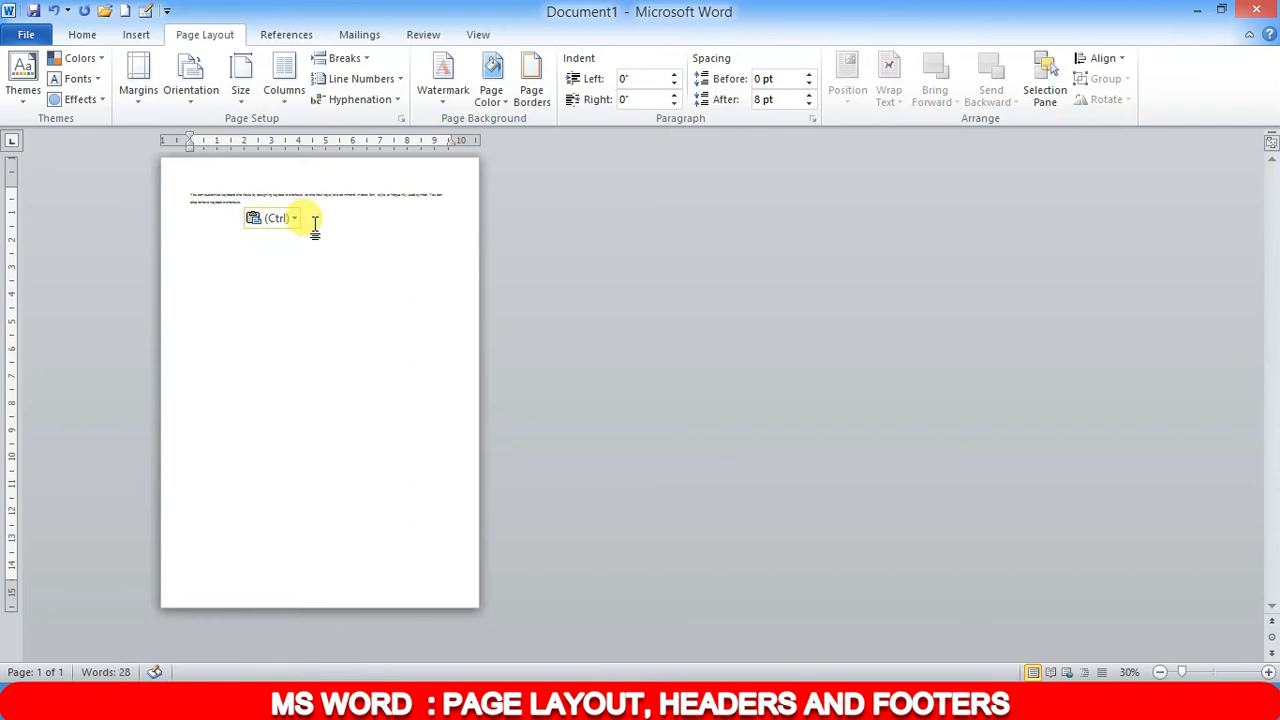
Enlarge the font of the whole pasted paragraph by several sizes and copy the paragraph
{"action": "scroll", "coordinate": [312, 228], "scroll_direction": "up", "scroll_amount": 8, "text": "ctrl"}
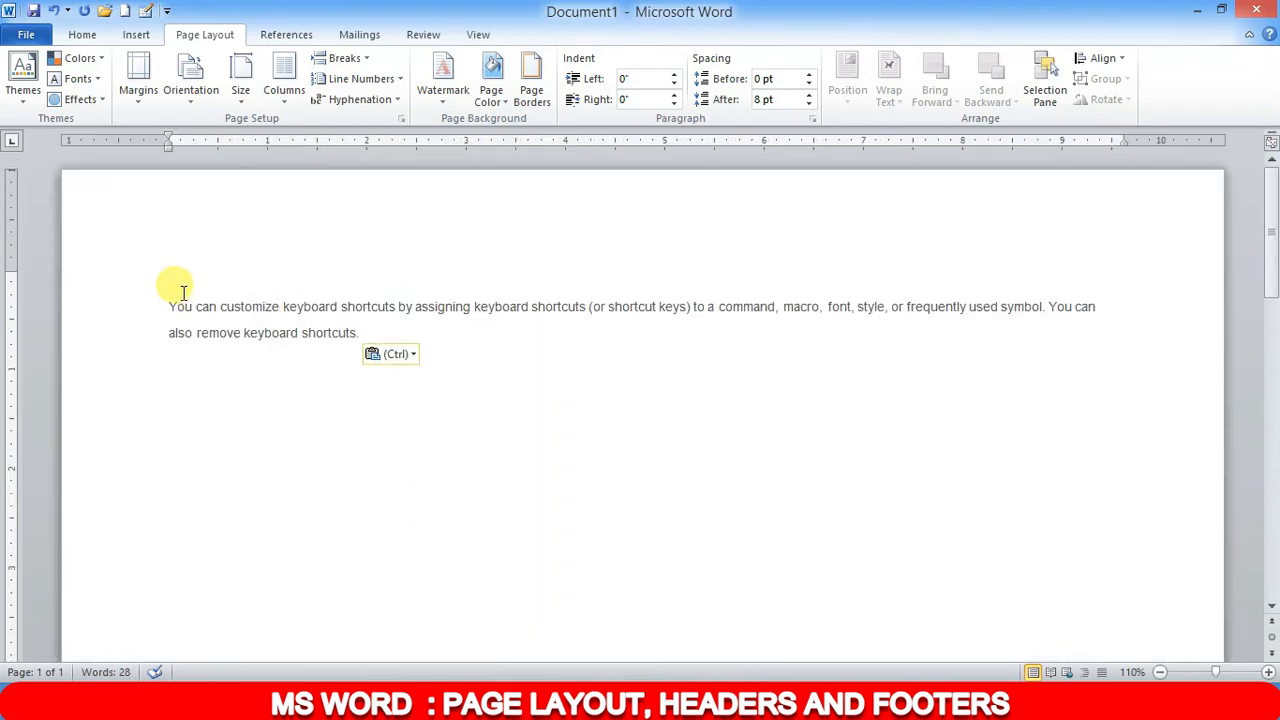
{"action": "left_click_drag", "start_coordinate": [157, 286], "coordinate": [571, 357]}
{"action": "key", "text": "ctrl+c"}
{"action": "key", "text": "ctrl+shift+period"}
{"action": "key", "text": "ctrl+shift+period"}
{"action": "key", "text": "ctrl+shift+period"}
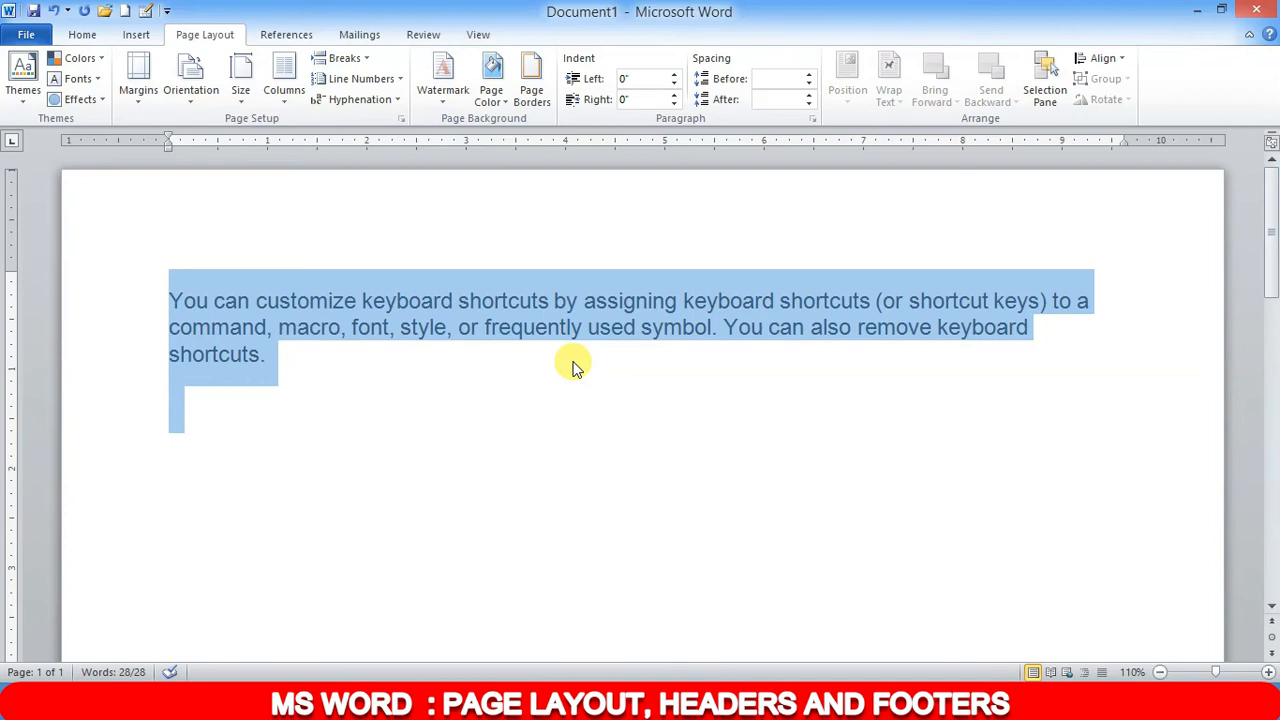
Paste two more copies of the paragraph after its last sentence
{"action": "key", "text": "Left"}
{"action": "key", "text": "Right"}
{"action": "key", "text": "Right"}
{"action": "key", "text": "Right"}
{"action": "key", "text": "Right"}
{"action": "key", "text": "Down"}
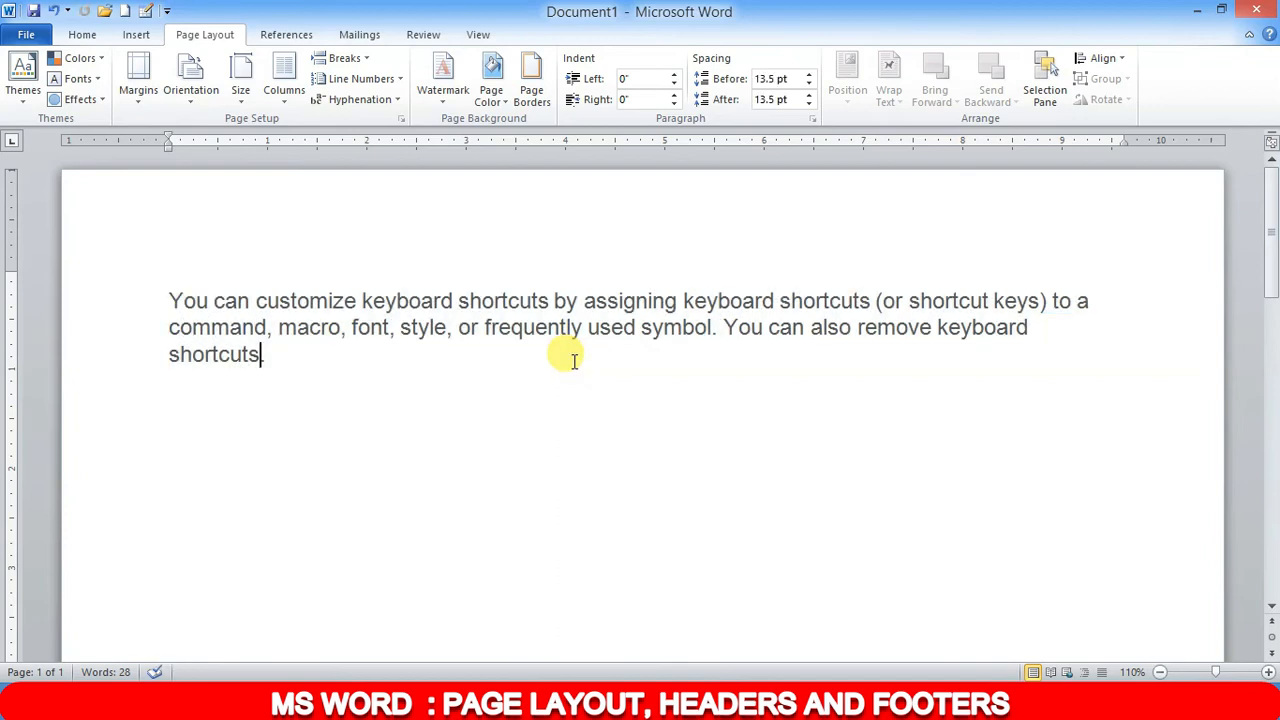
{"action": "key", "text": "ctrl+v"}
{"action": "key", "text": "ctrl+v"}
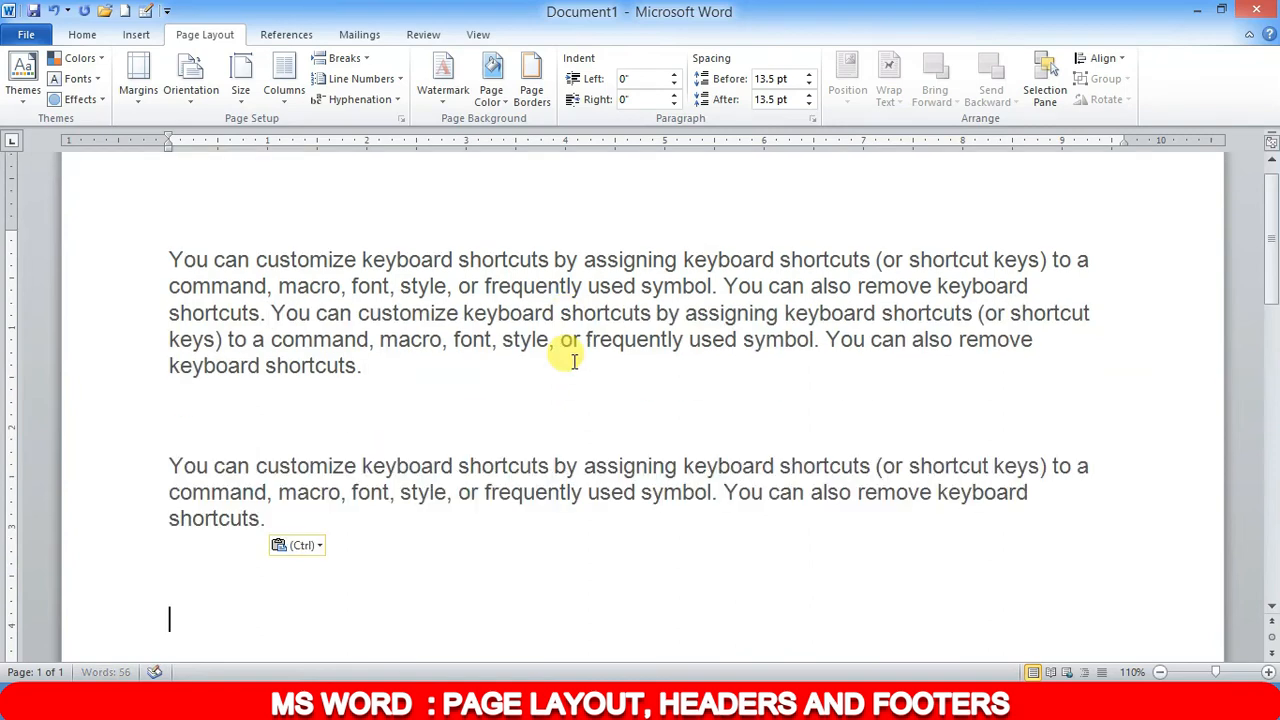
Remove the blank lines between the pasted copies so all the text forms one continuous paragraph
{"action": "key", "text": "Up"}
{"action": "key", "text": "Up"}
{"action": "key", "text": "Up"}
{"action": "key", "text": "Up"}
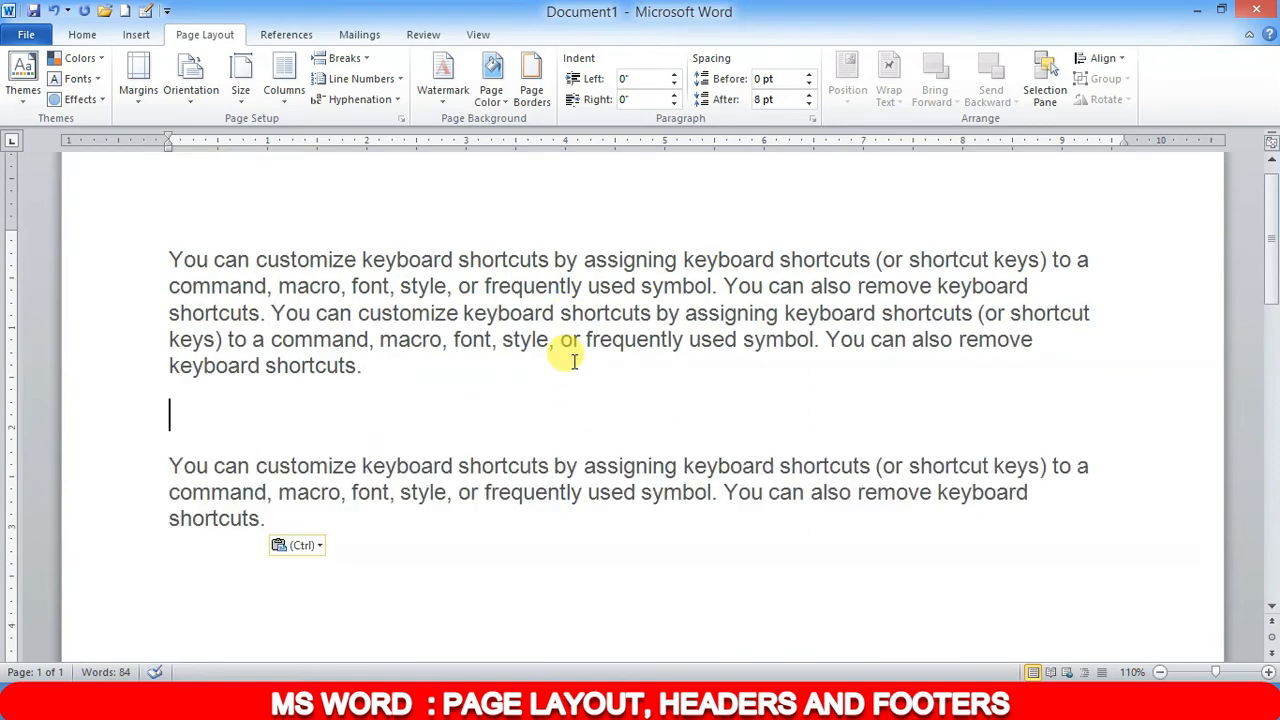
{"action": "key", "text": "BackSpace"}
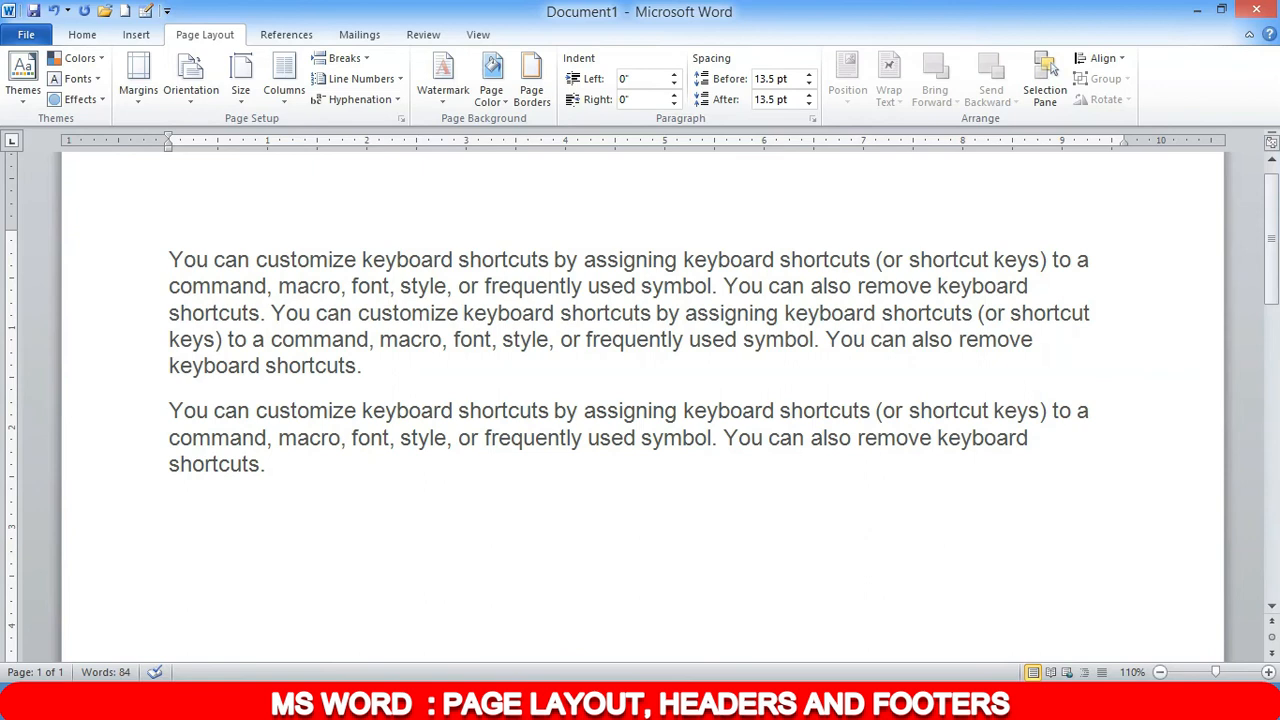
{"action": "key", "text": "Delete"}
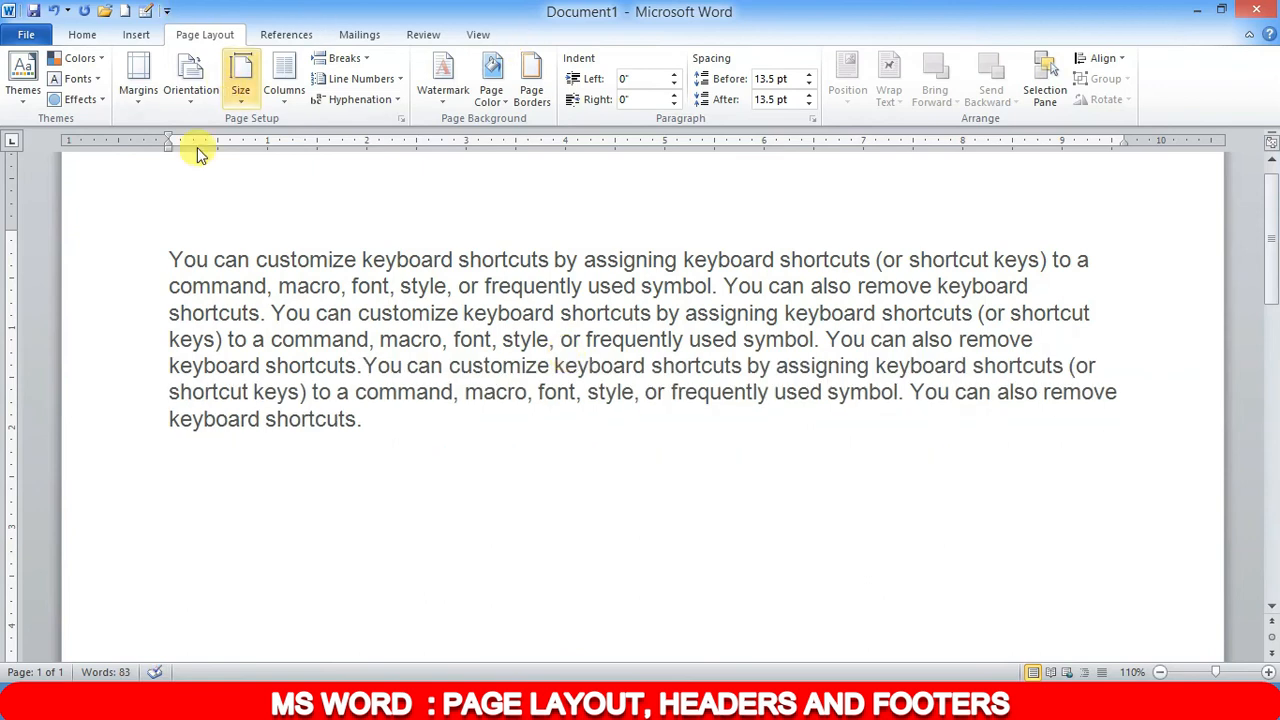
Copy the whole combined paragraph and paste it six times at the end of the text
{"action": "left_click_drag", "start_coordinate": [168, 258], "coordinate": [358, 421]}
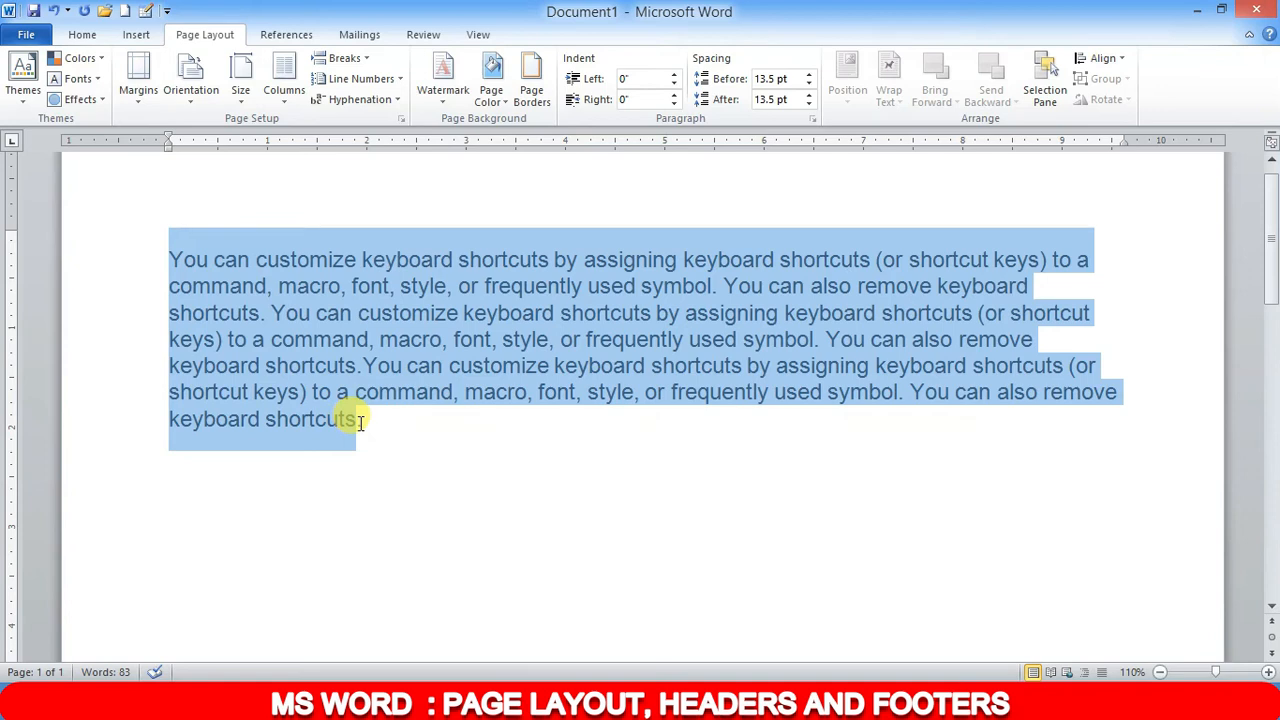
{"action": "left_click", "coordinate": [384, 414]}
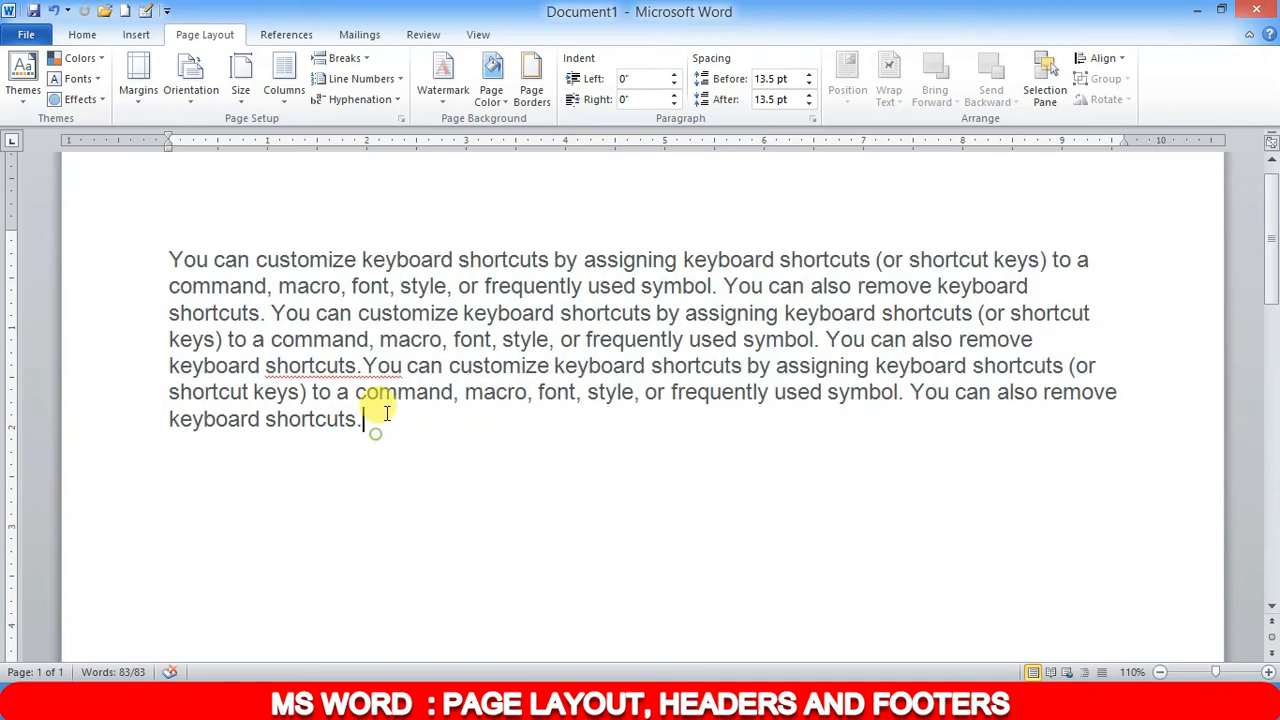
{"action": "key", "text": "ctrl+v"}
{"action": "key", "text": "ctrl+v"}
{"action": "key", "text": "ctrl+v"}
{"action": "key", "text": "ctrl+v"}
{"action": "key", "text": "ctrl+v"}
{"action": "key", "text": "ctrl+v"}
Paste two more copies of the block at the end of the text and delete the lines that spill onto page 2
{"action": "scroll", "coordinate": [390, 405], "scroll_direction": "down", "scroll_amount": 3}
{"action": "scroll", "coordinate": [391, 400], "scroll_direction": "up", "scroll_amount": 5}
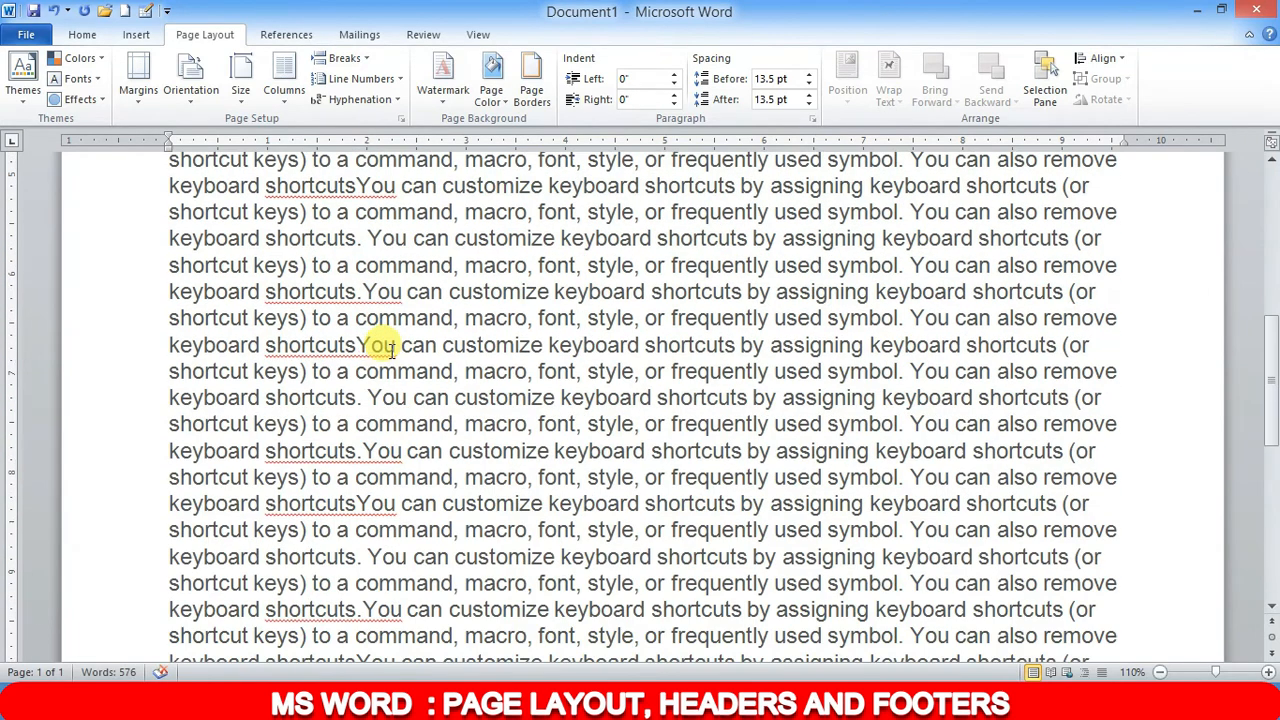
{"action": "scroll", "coordinate": [400, 297], "scroll_direction": "down", "scroll_amount": 7}
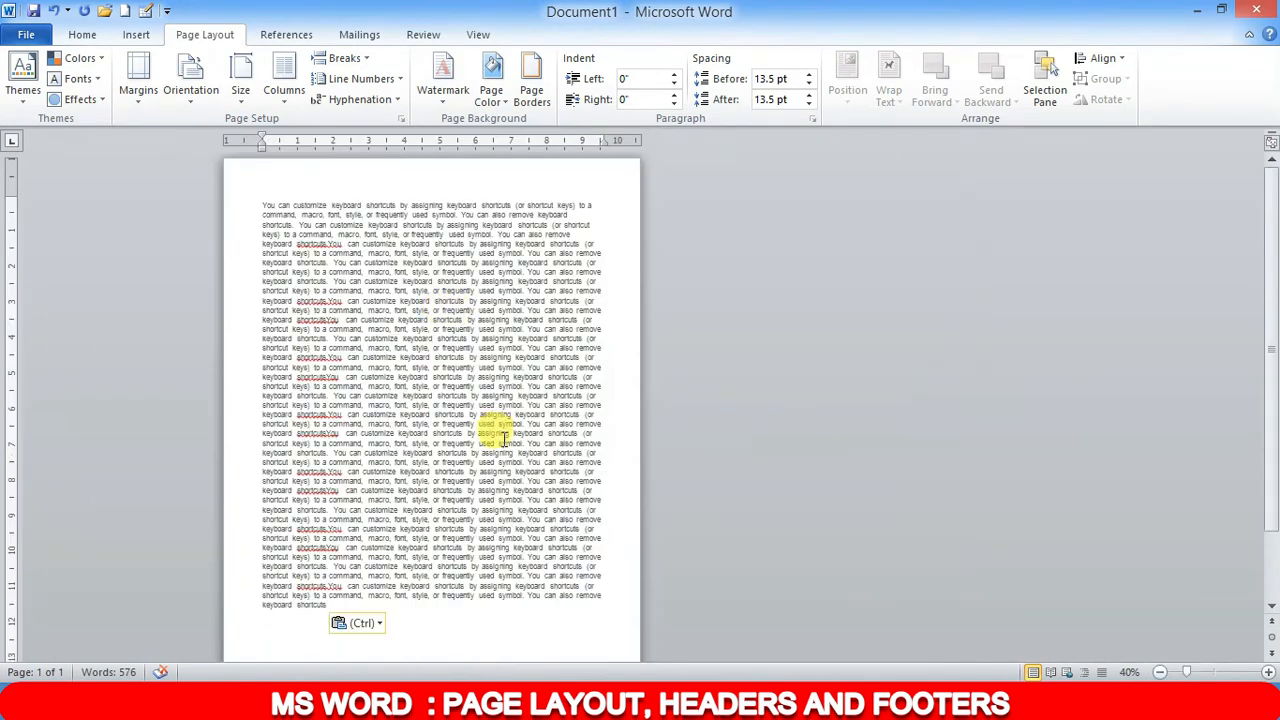
{"action": "scroll", "coordinate": [420, 520], "scroll_direction": "down", "scroll_amount": 2}
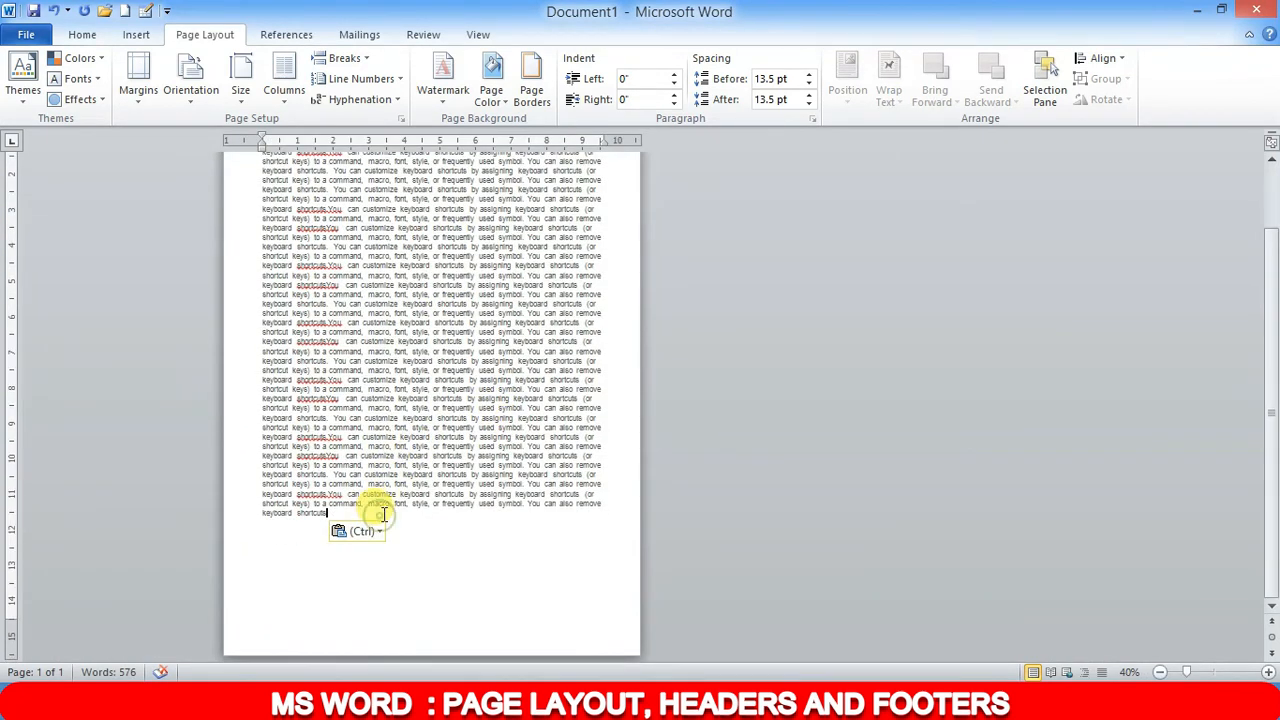
{"action": "key", "text": "ctrl+v"}
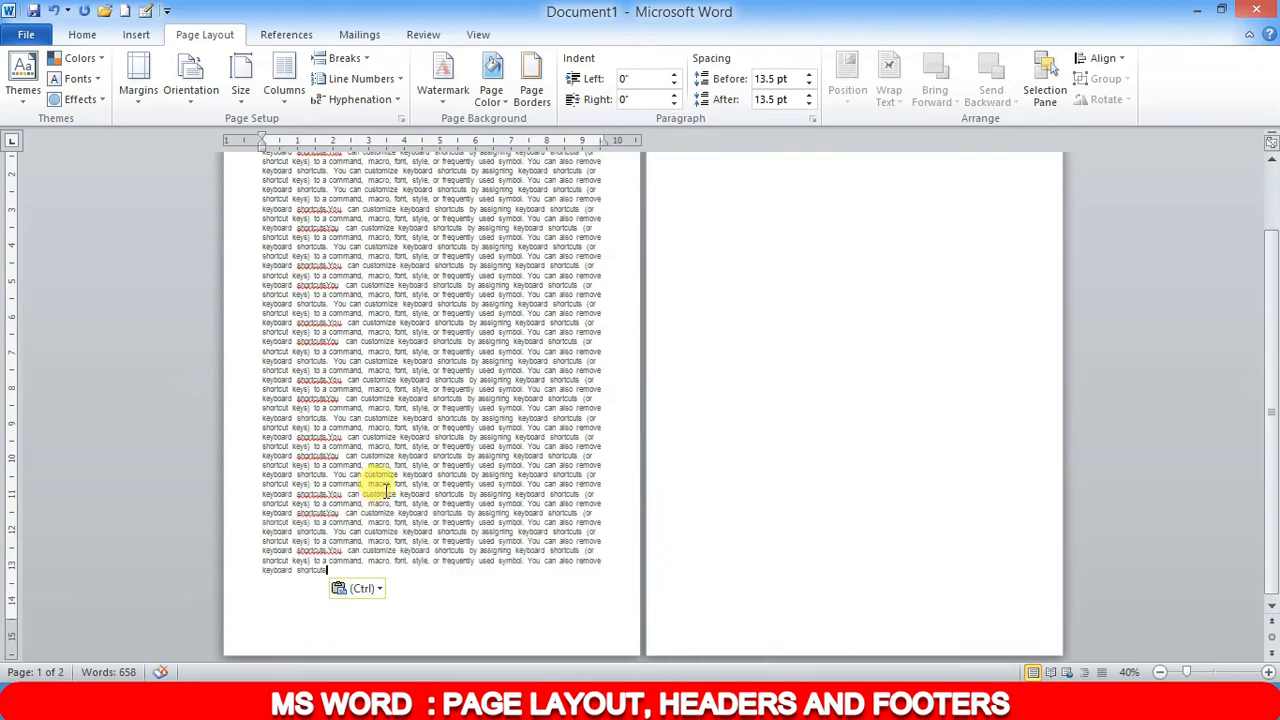
{"action": "key", "text": "ctrl+v"}
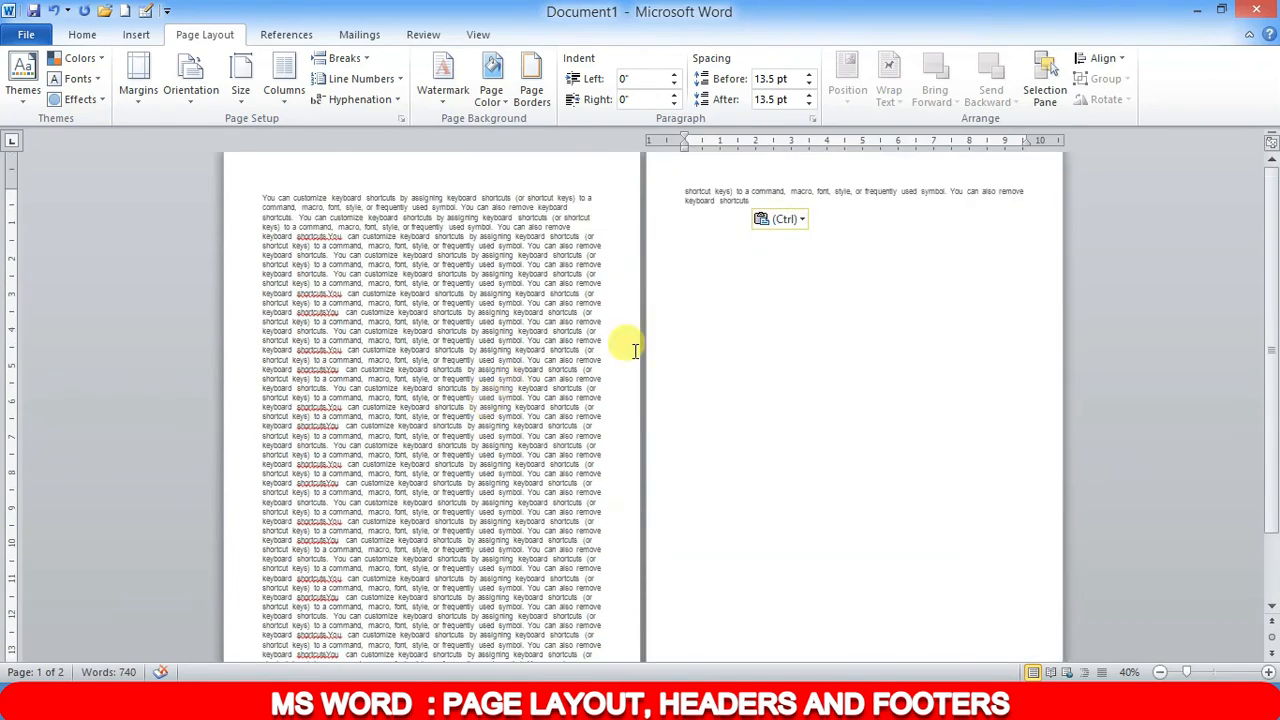
{"action": "left_click_drag", "start_coordinate": [686, 193], "coordinate": [760, 201]}
{"action": "key", "text": "BackSpace"}
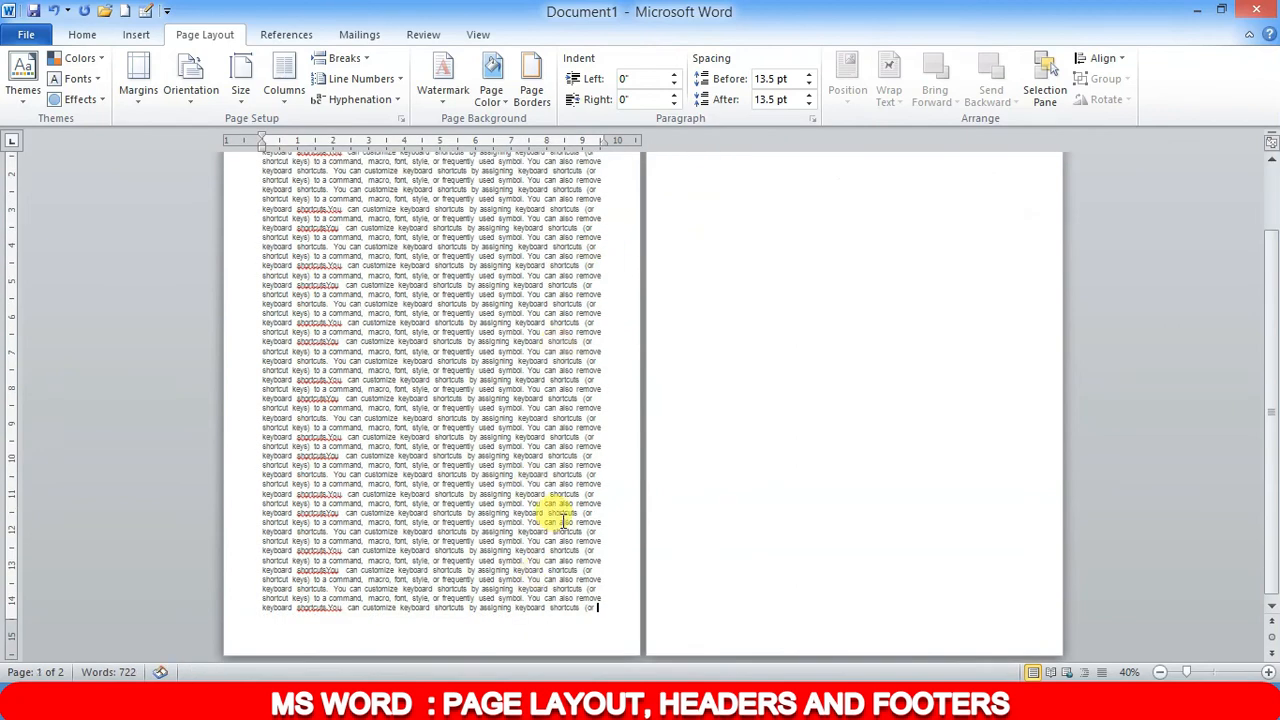
Apply the Narrow margins preset with 0.5" on all four sides to the document
{"action": "scroll", "coordinate": [466, 371], "scroll_direction": "up", "scroll_amount": 2}
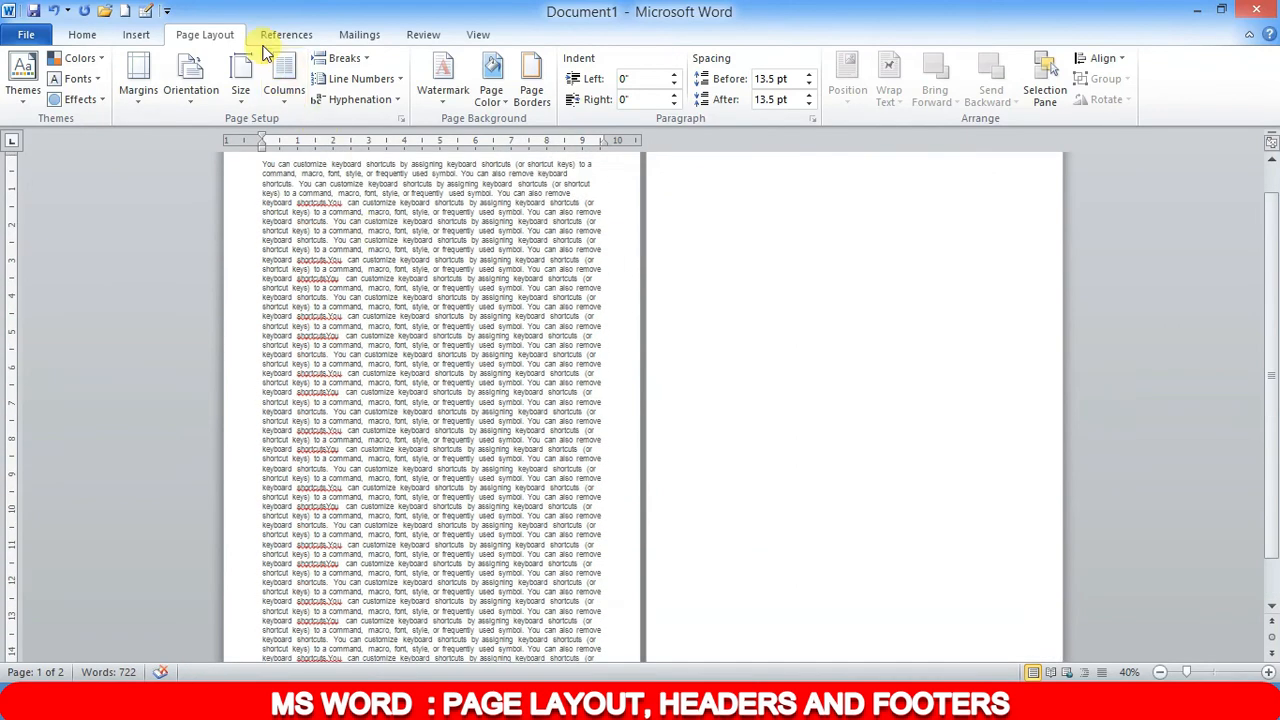
{"action": "left_click", "coordinate": [150, 98]}
{"action": "left_click", "coordinate": [215, 257]}
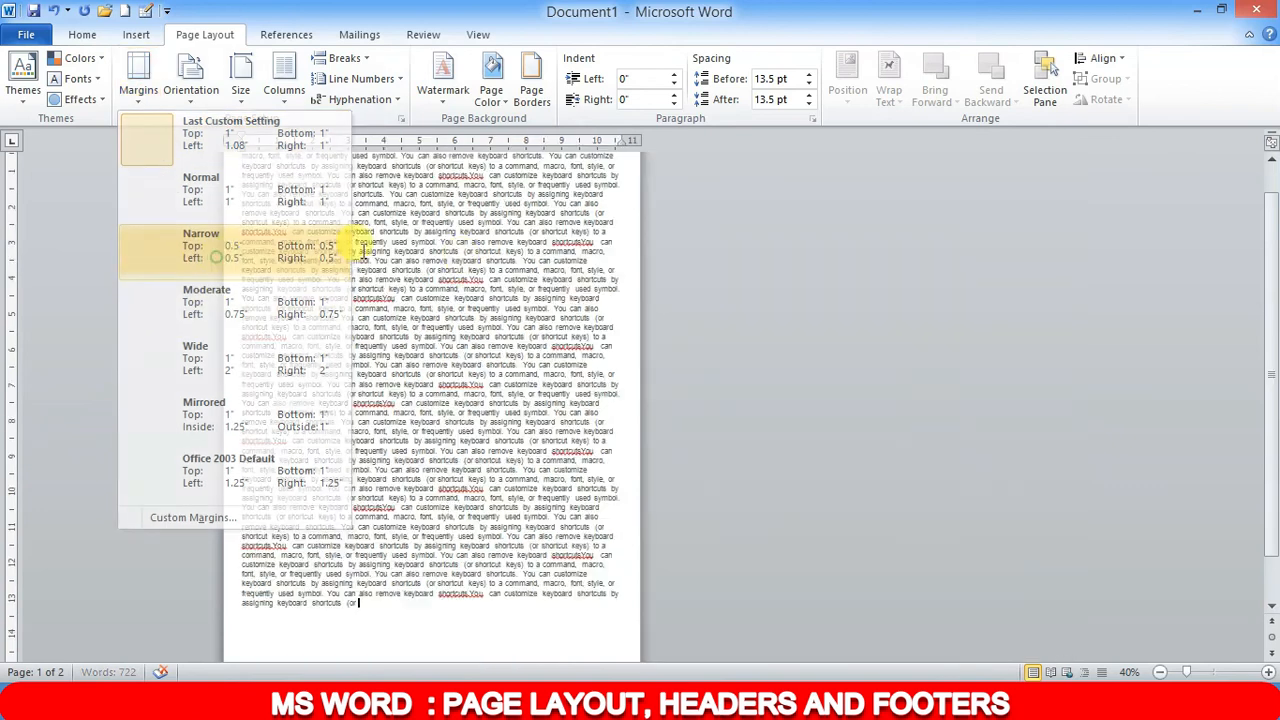
{"action": "scroll", "coordinate": [419, 440], "scroll_direction": "down", "scroll_amount": 2}
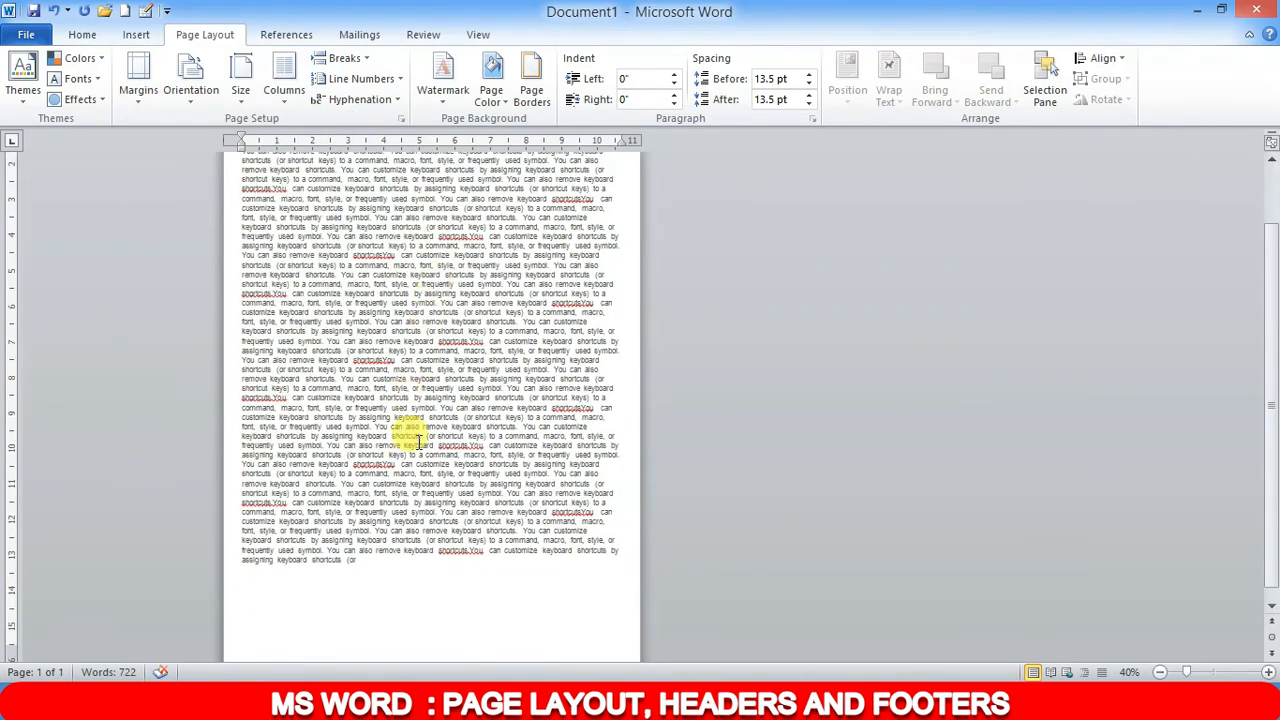
Select all the text on the page and change the page orientation to Landscape
{"action": "scroll", "coordinate": [409, 528], "scroll_direction": "up", "scroll_amount": 4}
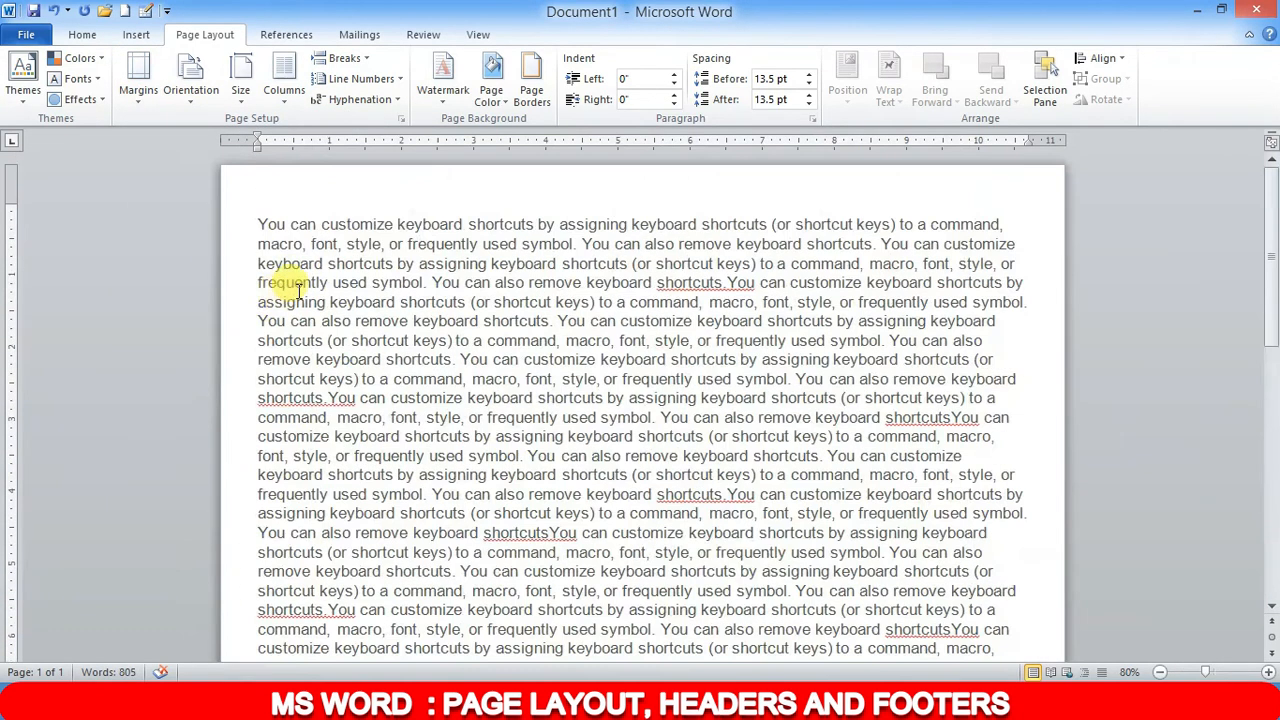
{"action": "scroll", "coordinate": [409, 224], "scroll_direction": "down", "scroll_amount": 5}
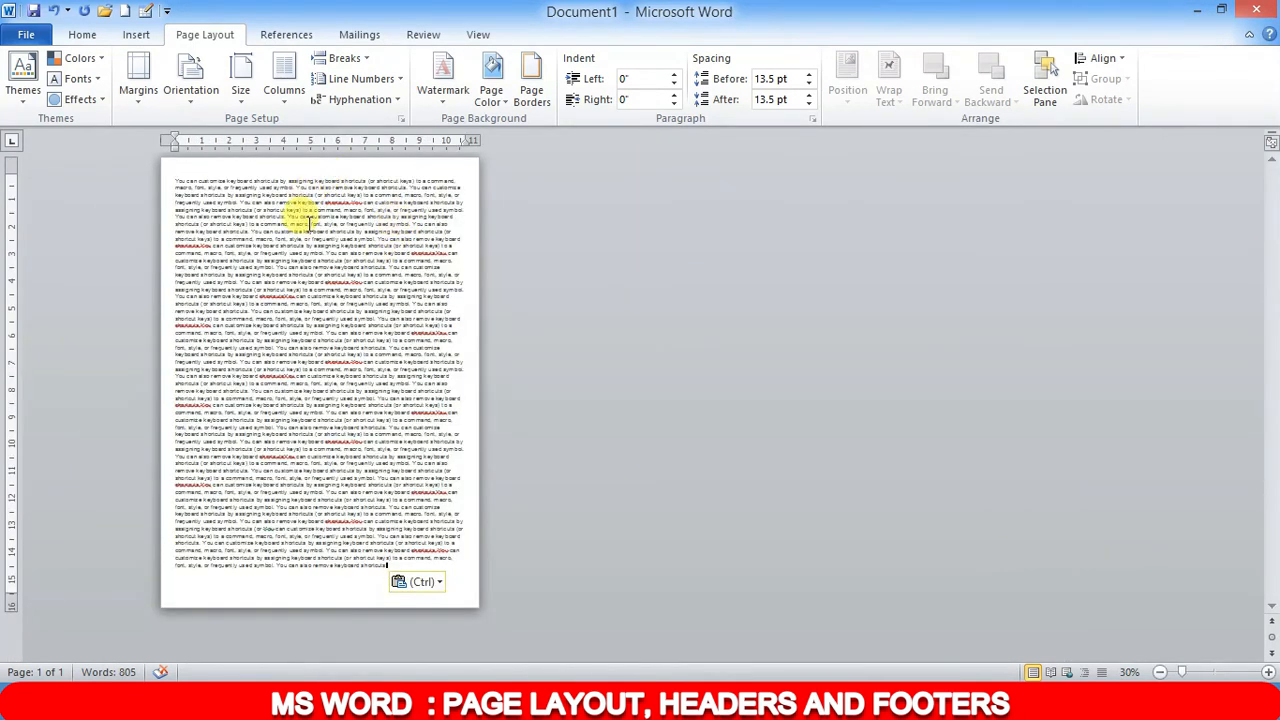
{"action": "left_click_drag", "start_coordinate": [165, 175], "coordinate": [388, 570]}
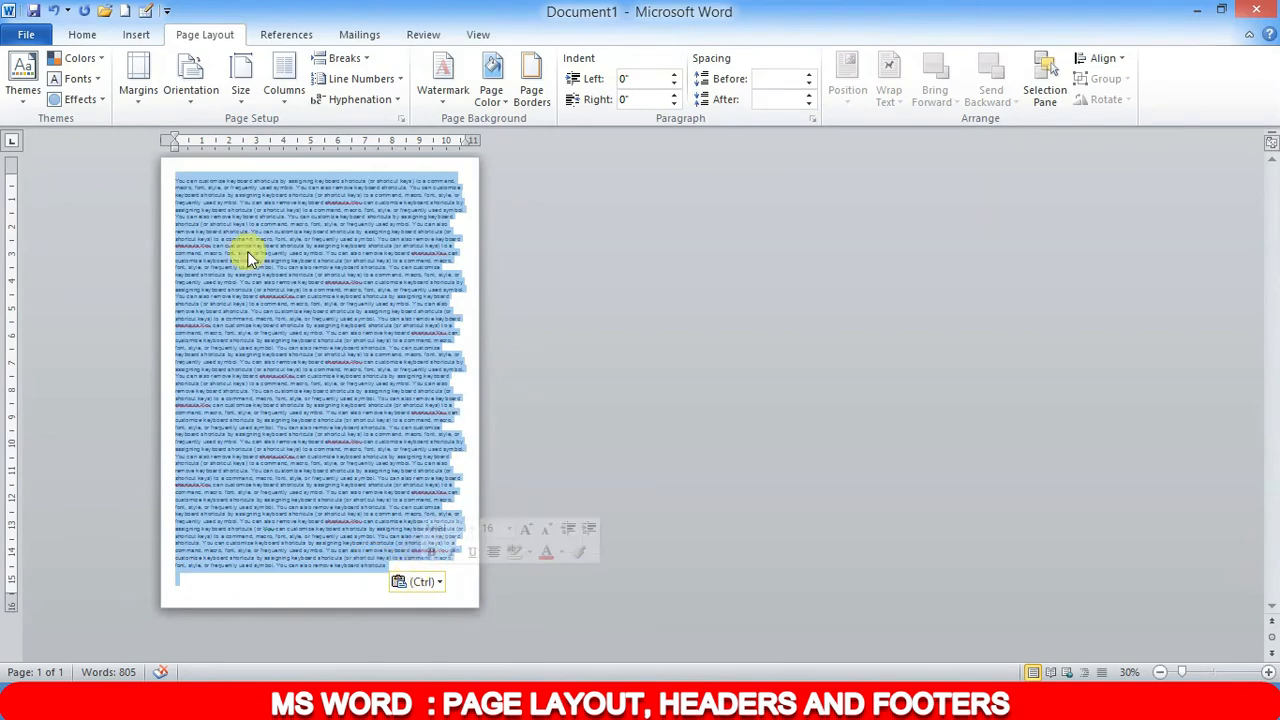
{"action": "left_click", "coordinate": [208, 103]}
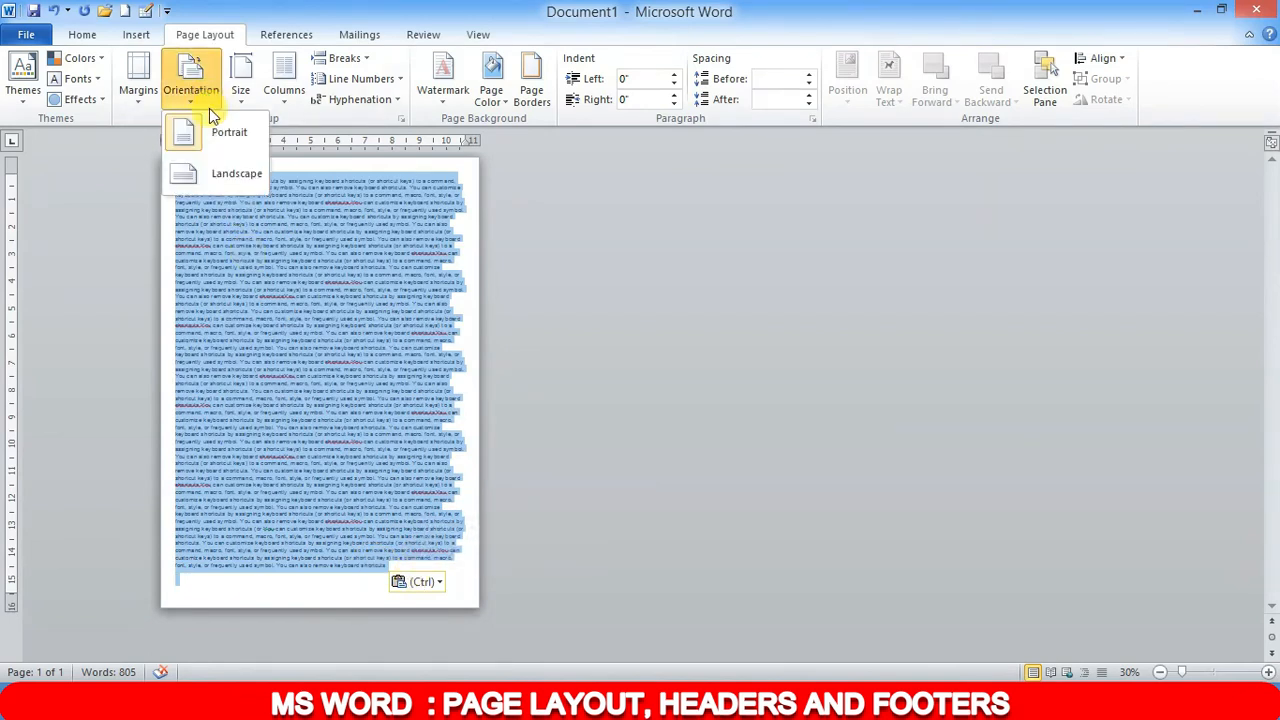
{"action": "left_click", "coordinate": [227, 178]}
{"action": "scroll", "coordinate": [466, 205], "scroll_direction": "up", "scroll_amount": 4}
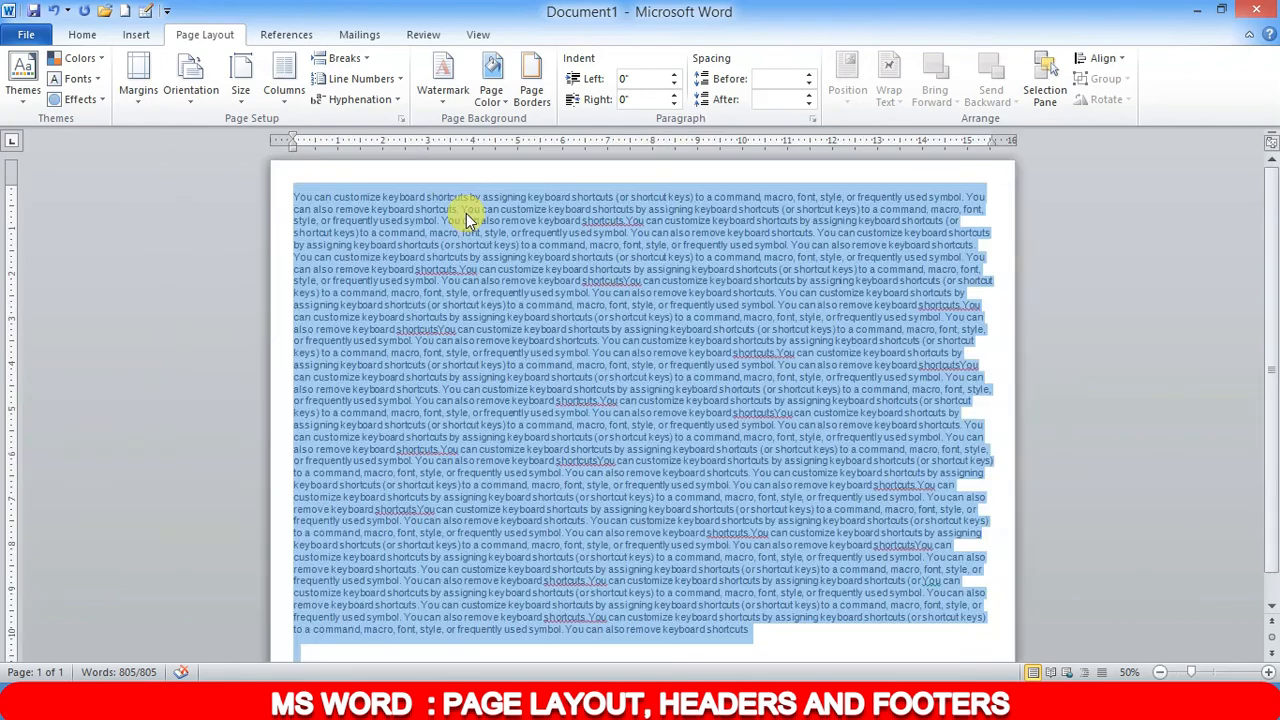
Look over the text on the landscape page from its first line to its last line
{"action": "scroll", "coordinate": [500, 220], "scroll_direction": "down", "scroll_amount": 5}
{"action": "scroll", "coordinate": [214, 294], "scroll_direction": "up", "scroll_amount": 2}
{"action": "scroll", "coordinate": [230, 205], "scroll_direction": "up", "scroll_amount": 3}
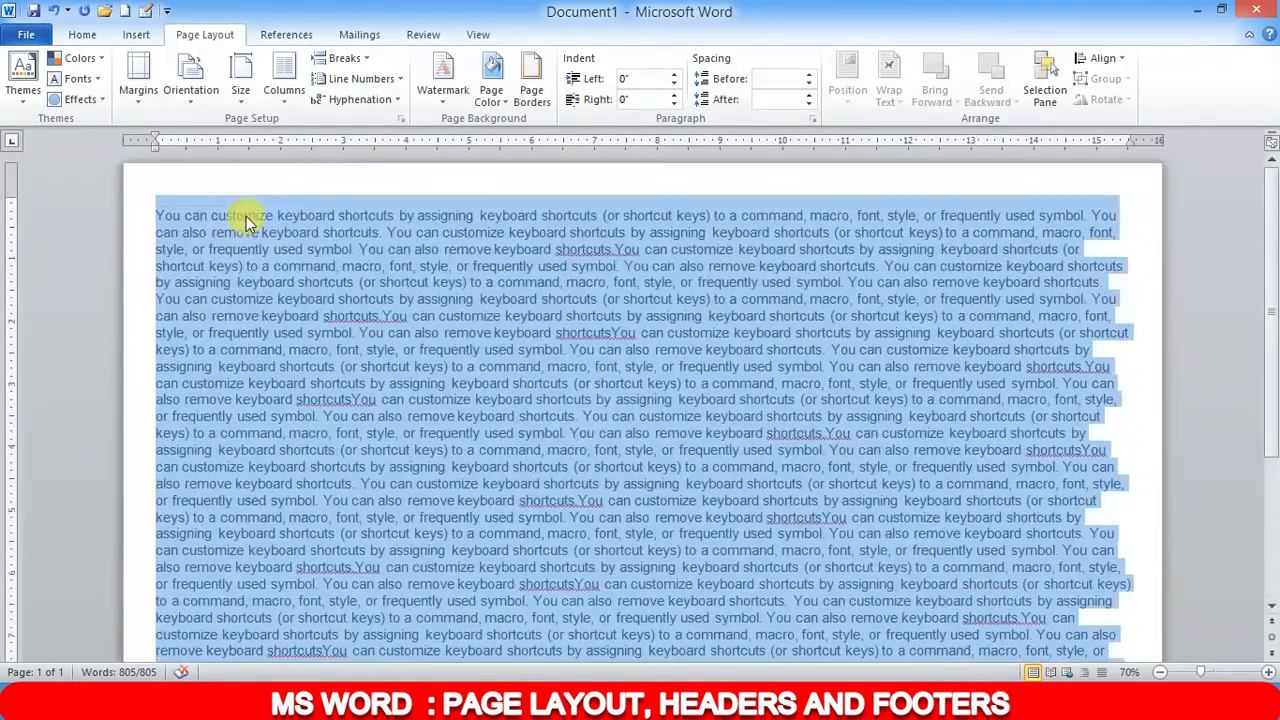
{"action": "scroll", "coordinate": [335, 195], "scroll_direction": "down", "scroll_amount": 2}
{"action": "scroll", "coordinate": [323, 240], "scroll_direction": "up", "scroll_amount": 2}
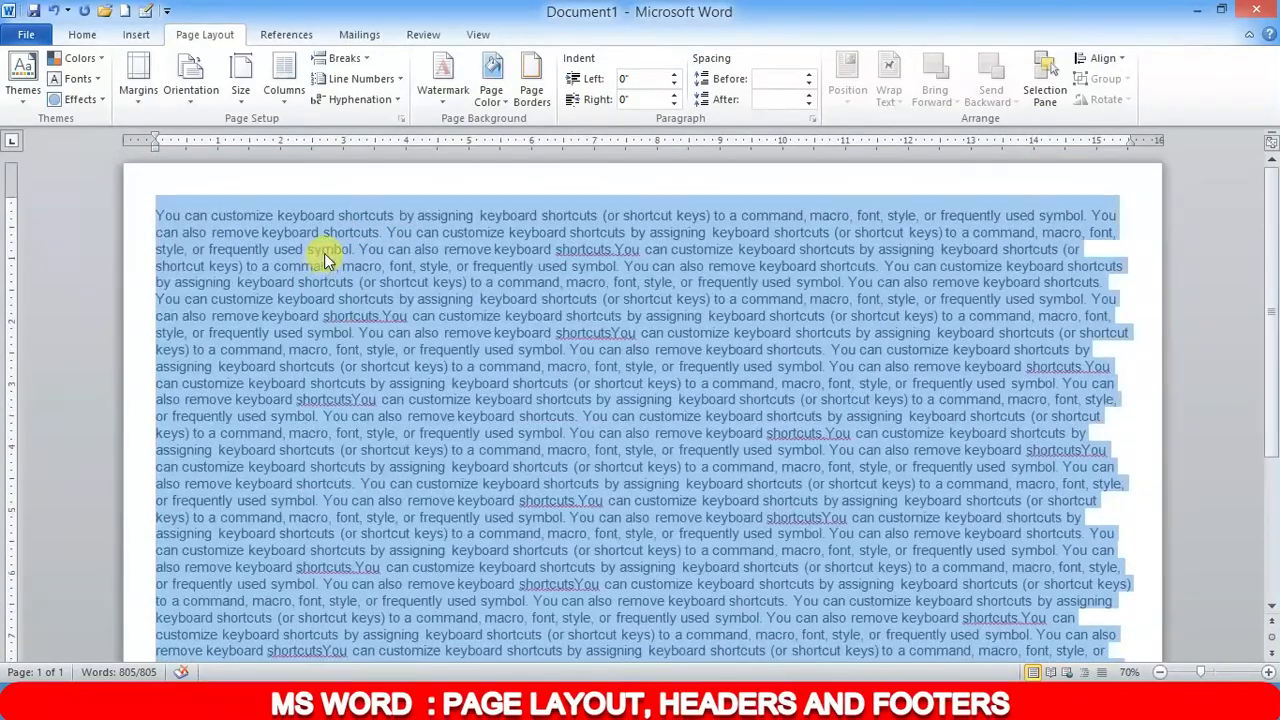
{"action": "scroll", "coordinate": [335, 255], "scroll_direction": "down", "scroll_amount": 2}
{"action": "scroll", "coordinate": [343, 280], "scroll_direction": "down", "scroll_amount": 2}
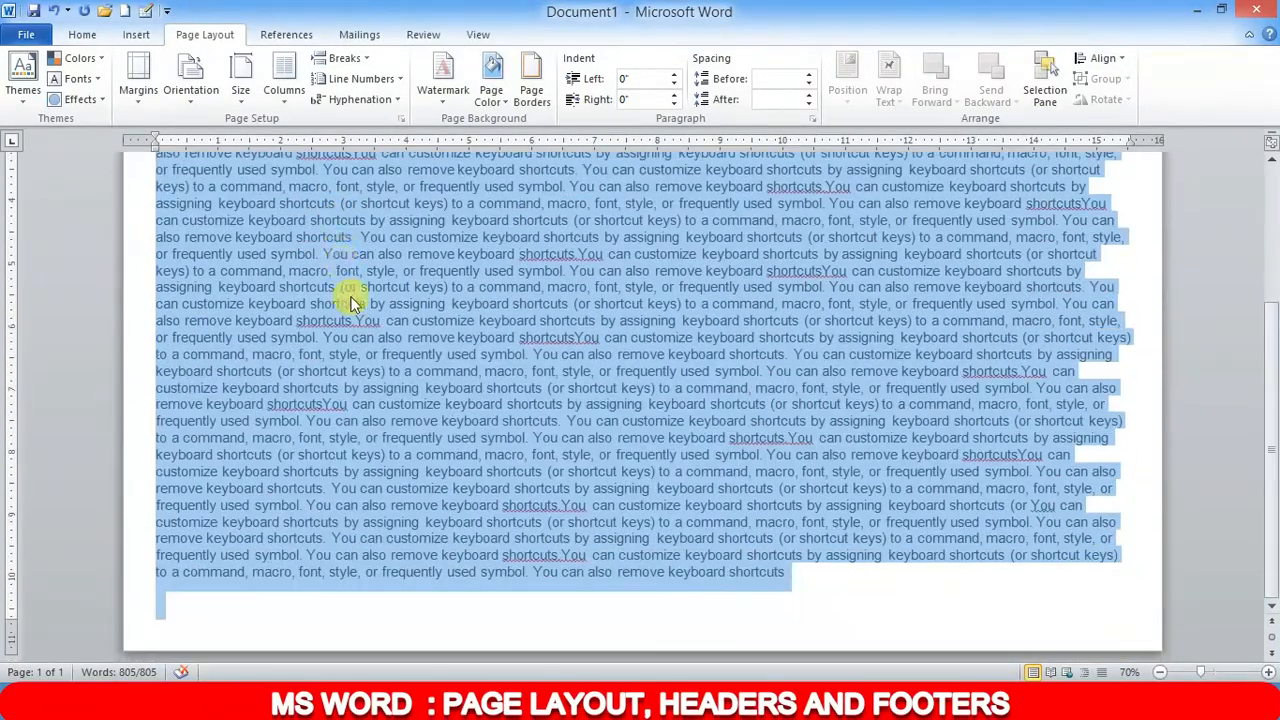
{"action": "left_click", "coordinate": [450, 380]}
{"action": "scroll", "coordinate": [490, 432], "scroll_direction": "up", "scroll_amount": 1}
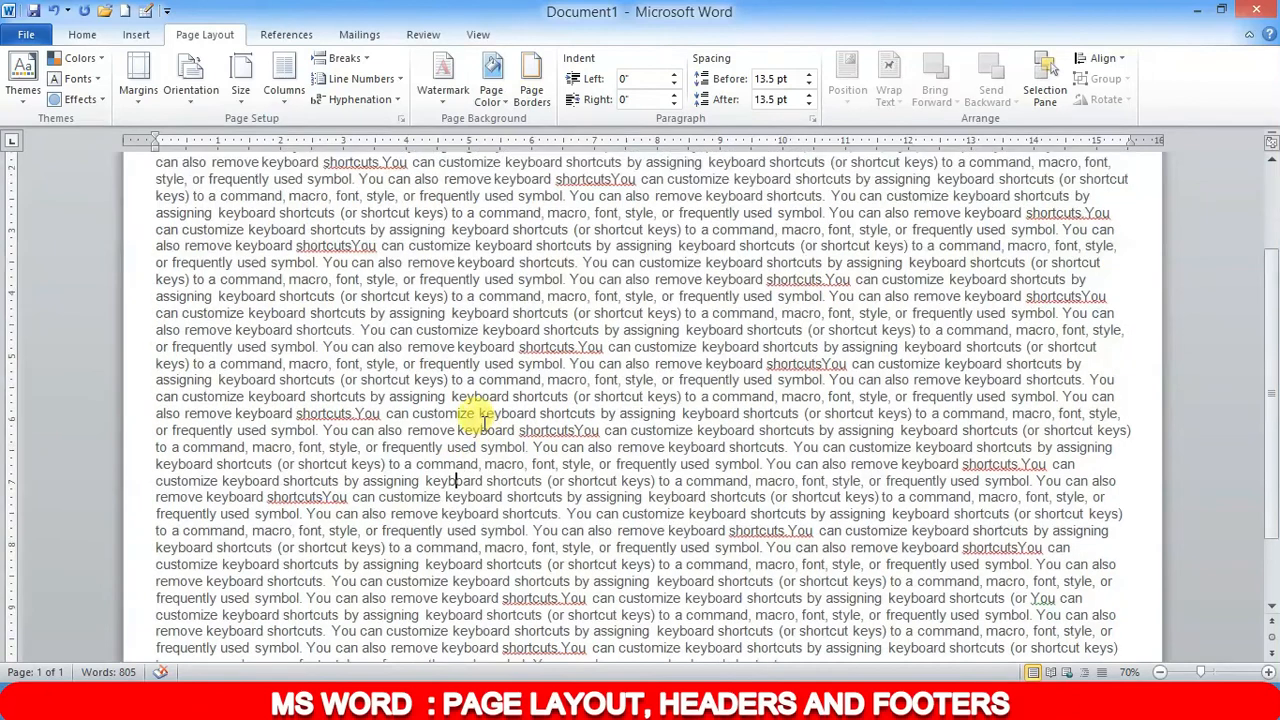
{"action": "scroll", "coordinate": [471, 409], "scroll_direction": "down", "scroll_amount": 3, "text": "ctrl"}
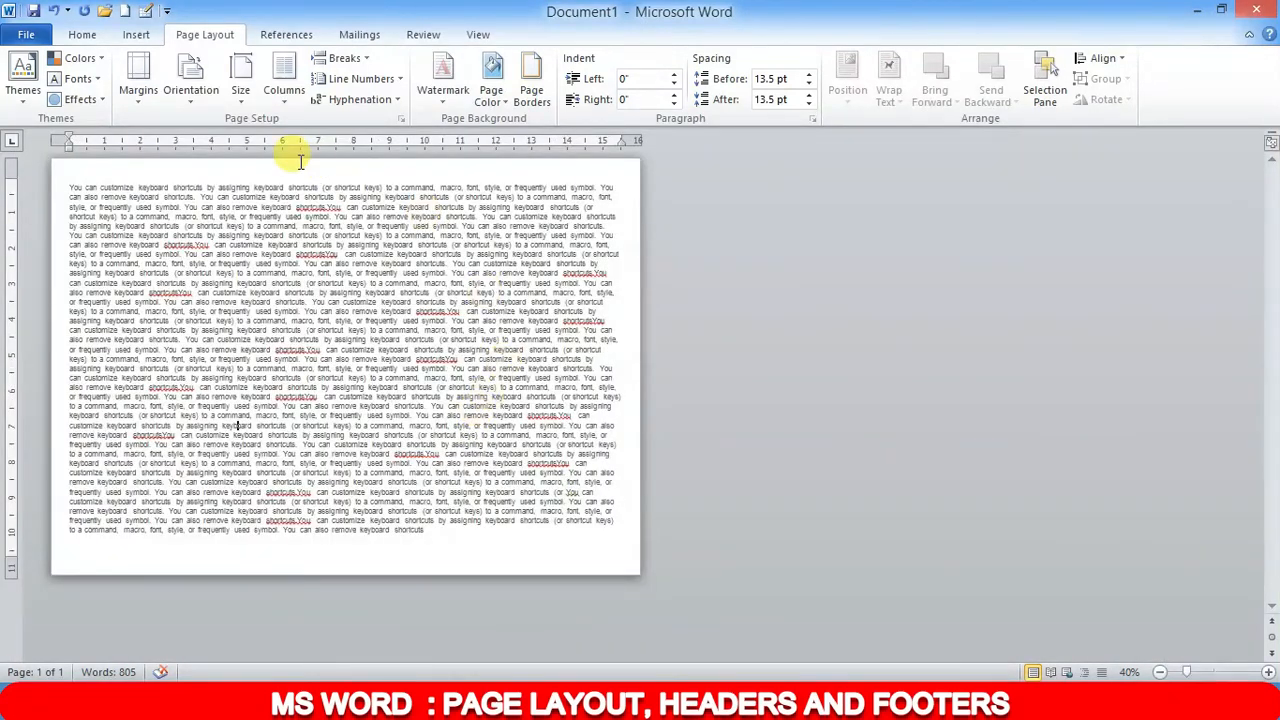
Switch the page orientation to Portrait and back to Landscape to compare the text layout
{"action": "left_click", "coordinate": [196, 88]}
{"action": "left_click", "coordinate": [232, 150]}
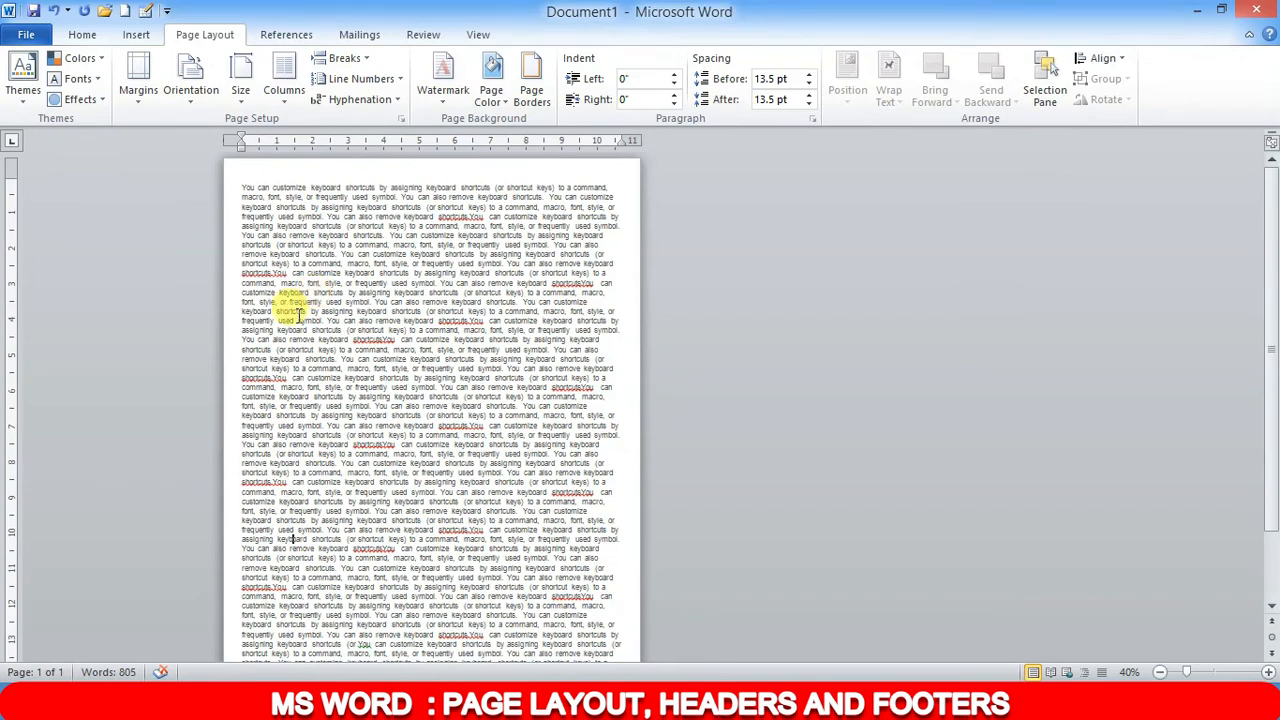
{"action": "left_click", "coordinate": [195, 103]}
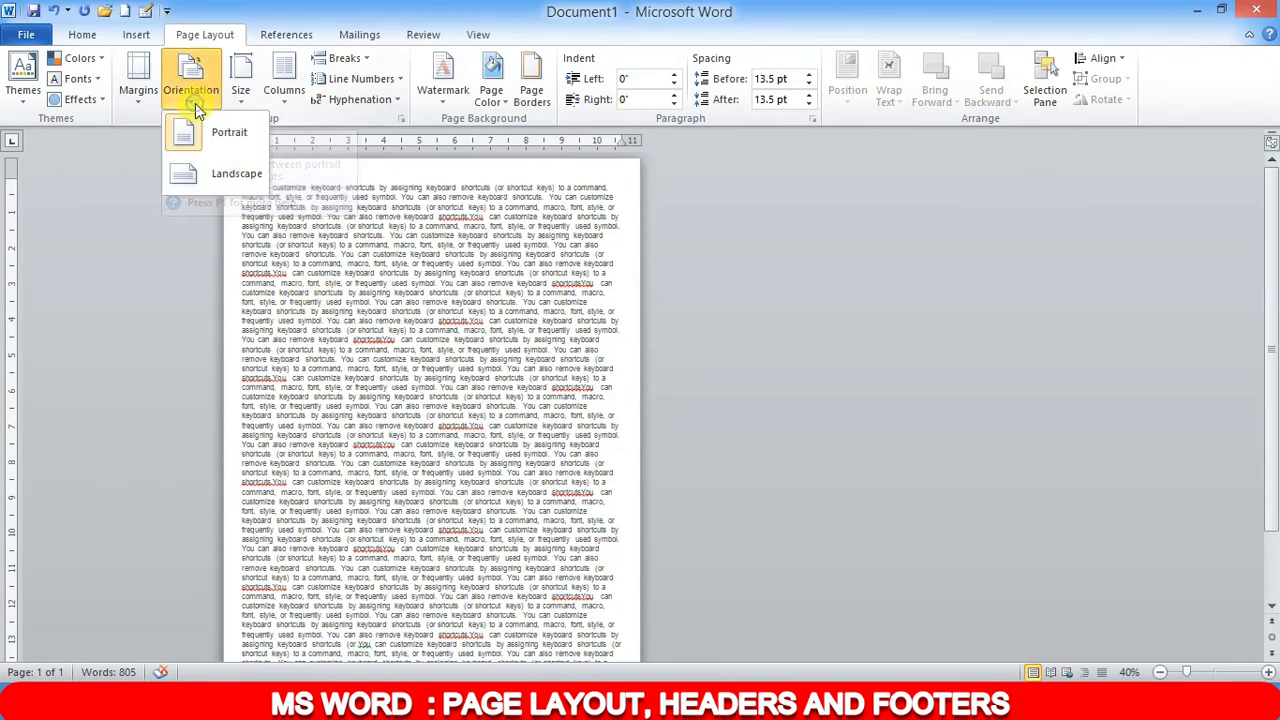
{"action": "left_click", "coordinate": [220, 173]}
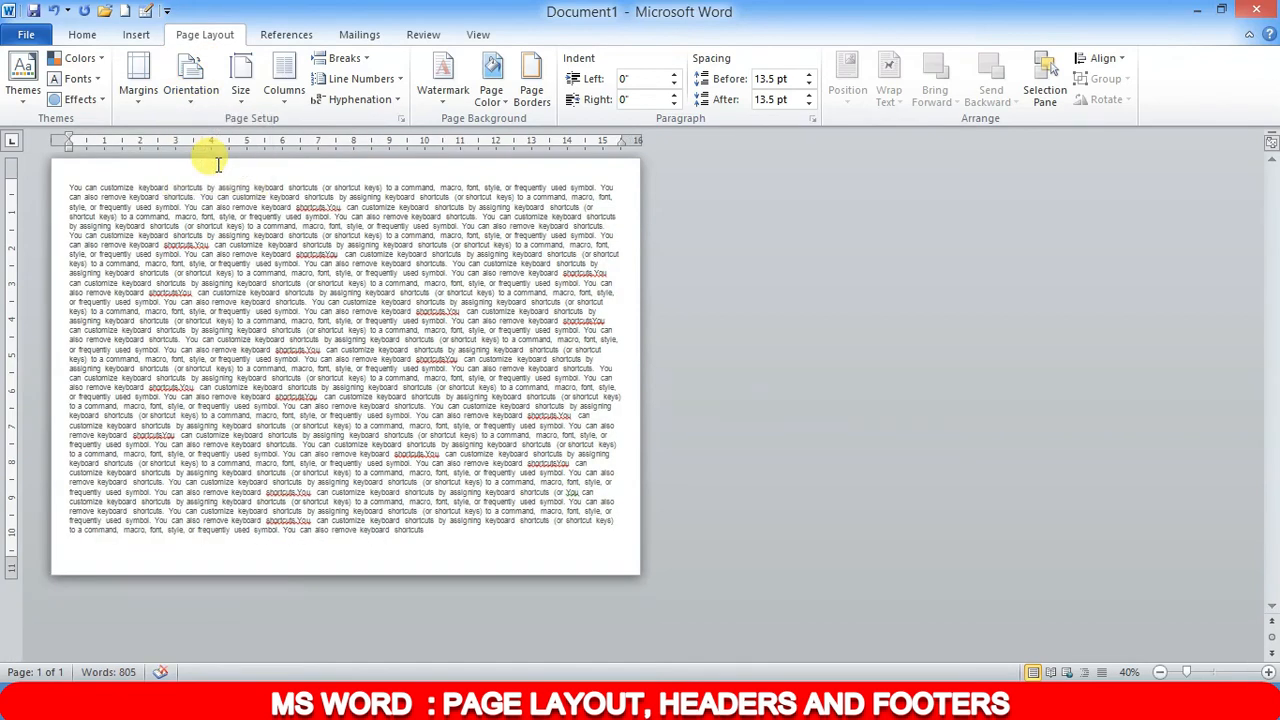
{"action": "left_click_drag", "start_coordinate": [62, 184], "coordinate": [493, 530]}
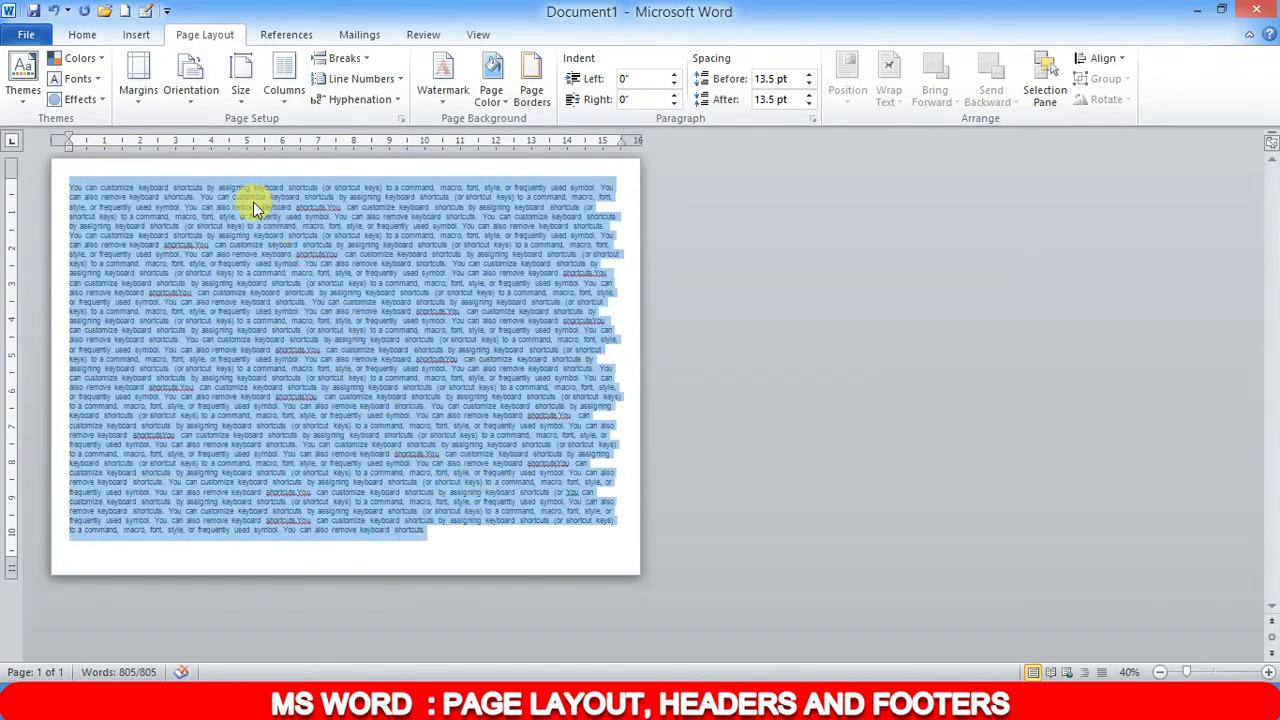
{"action": "left_click", "coordinate": [188, 194]}
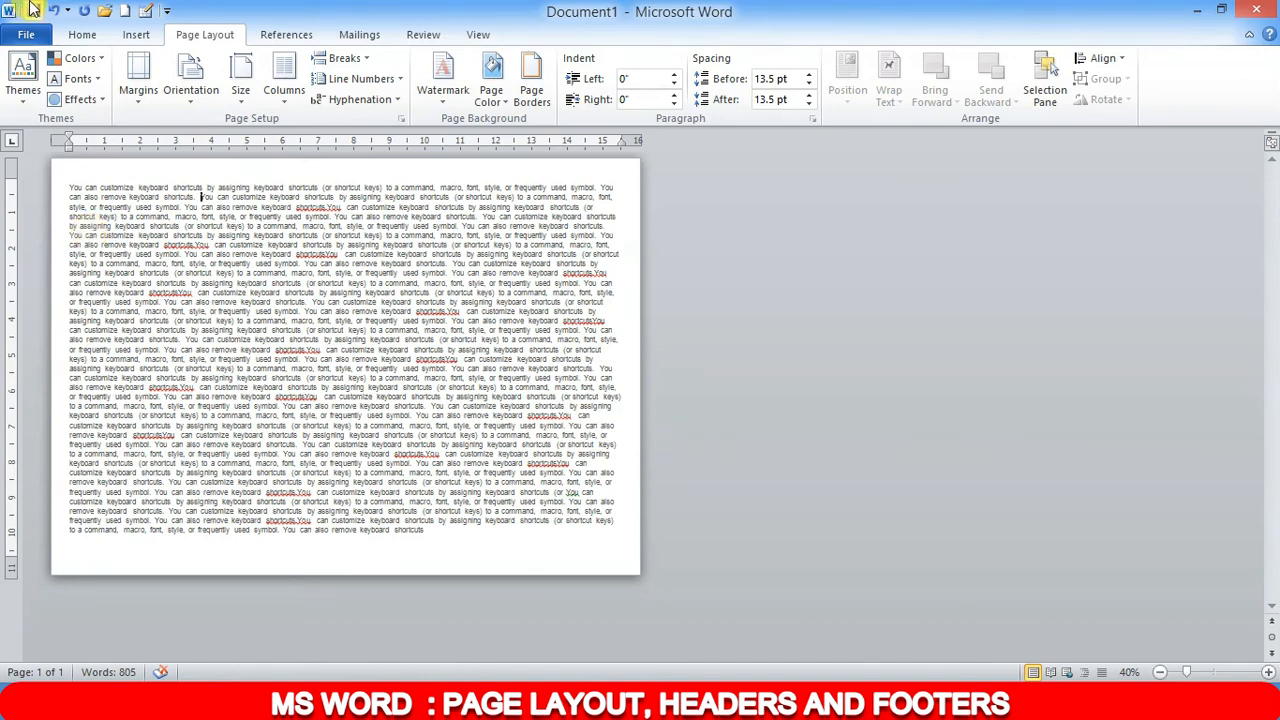
Return the page to Portrait orientation and check how the text fills it
{"action": "left_click", "coordinate": [191, 88]}
{"action": "left_click", "coordinate": [226, 142]}
{"action": "scroll", "coordinate": [323, 337], "scroll_direction": "down", "scroll_amount": 5}
{"action": "scroll", "coordinate": [333, 357], "scroll_direction": "up", "scroll_amount": 5}
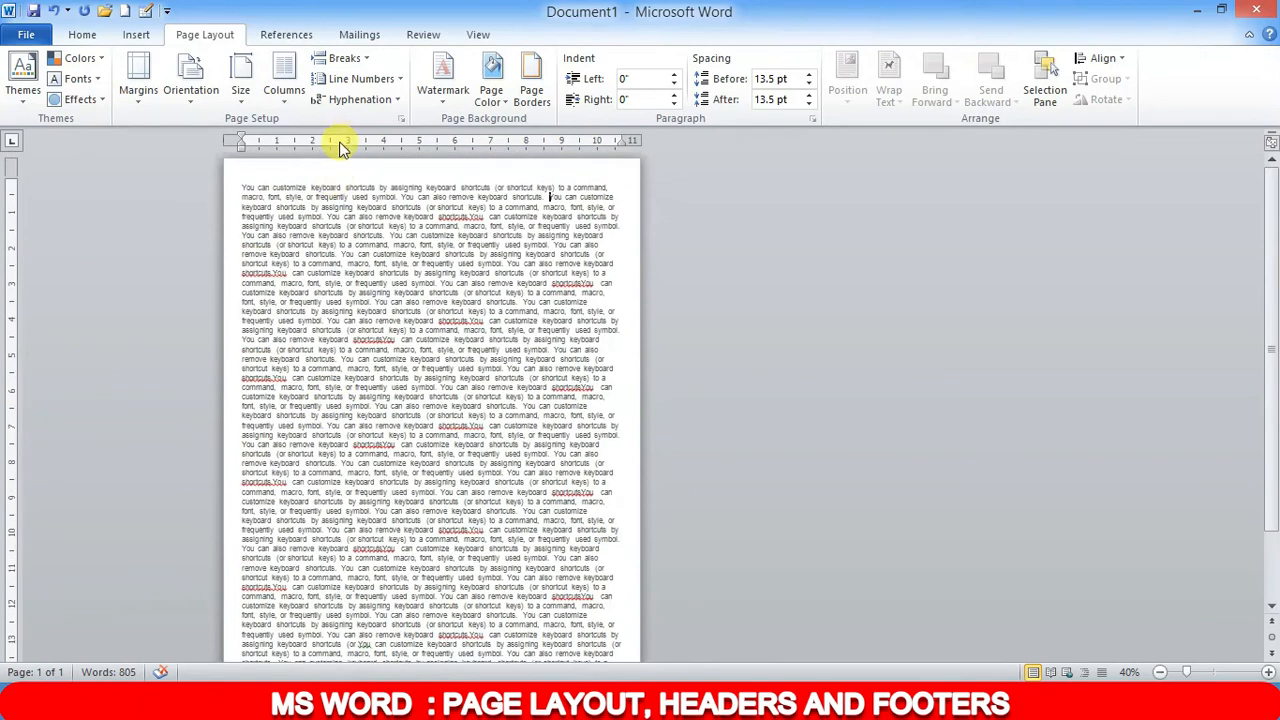
{"action": "scroll", "coordinate": [323, 214], "scroll_direction": "down", "scroll_amount": 6}
{"action": "scroll", "coordinate": [357, 297], "scroll_direction": "up", "scroll_amount": 1}
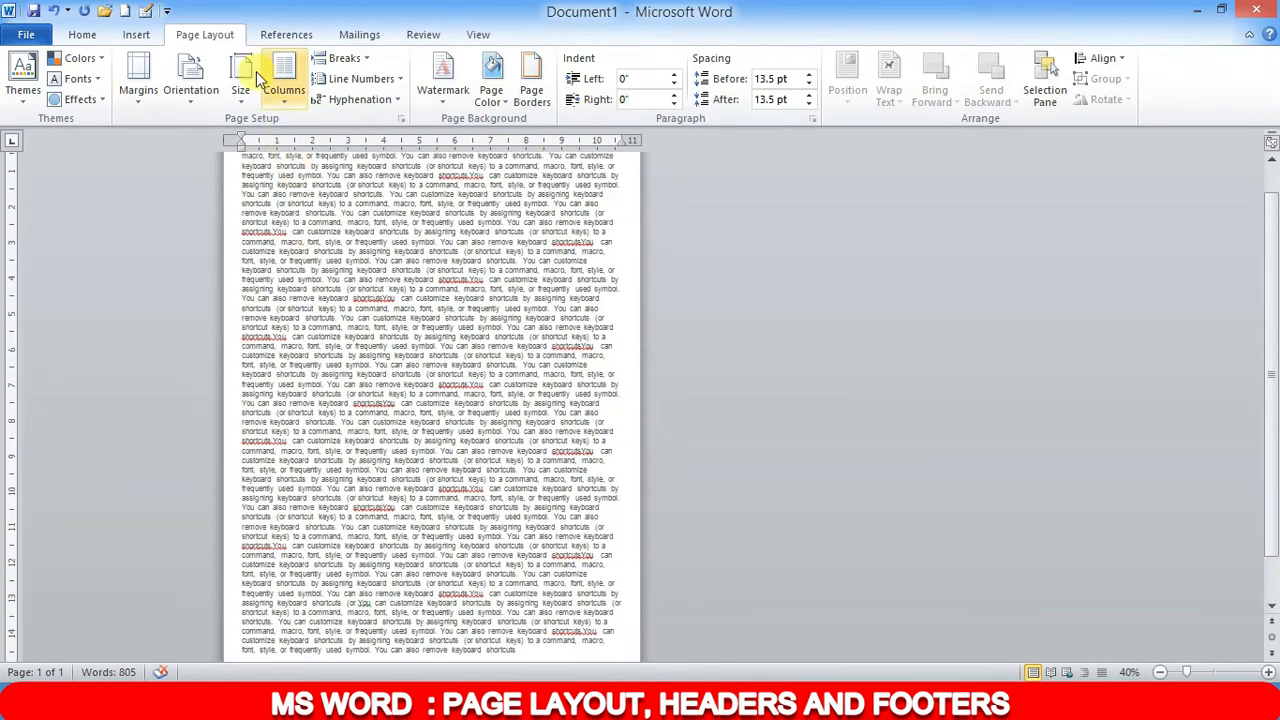
Change the page orientation from Portrait to Landscape
{"action": "left_click", "coordinate": [196, 92]}
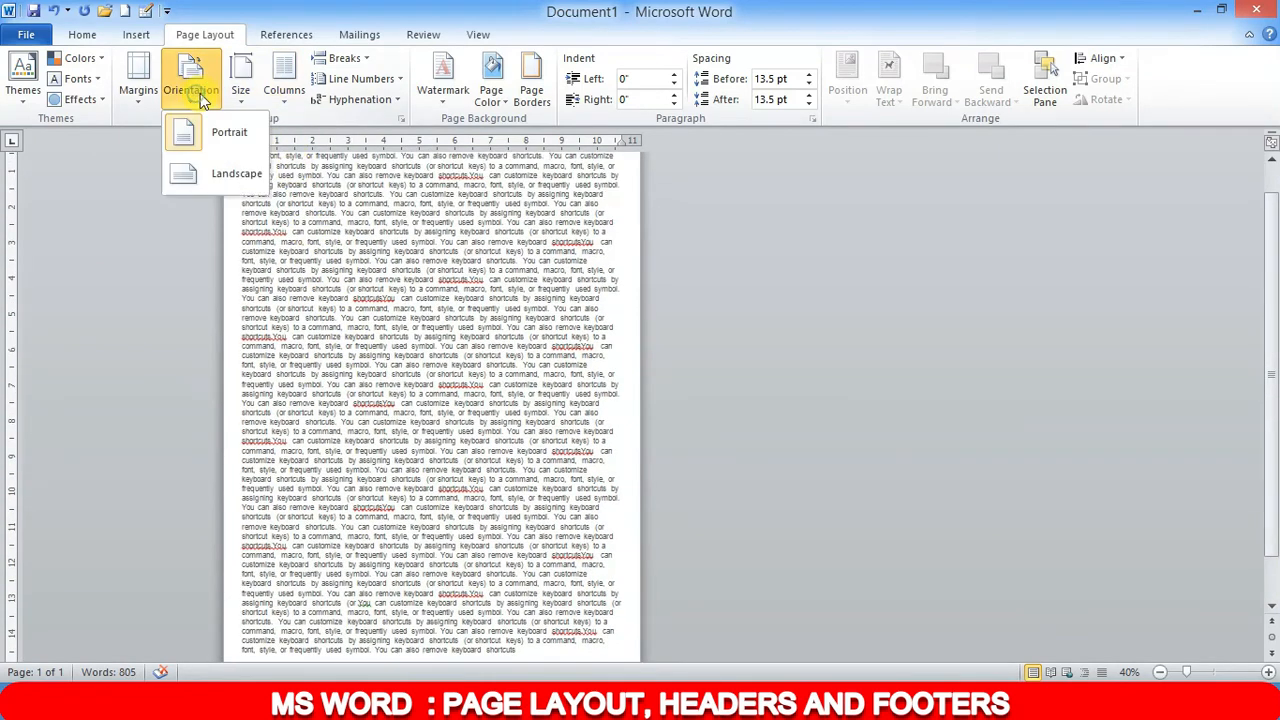
{"action": "left_click", "coordinate": [214, 180]}
{"action": "scroll", "coordinate": [328, 300], "scroll_direction": "up", "scroll_amount": 1}
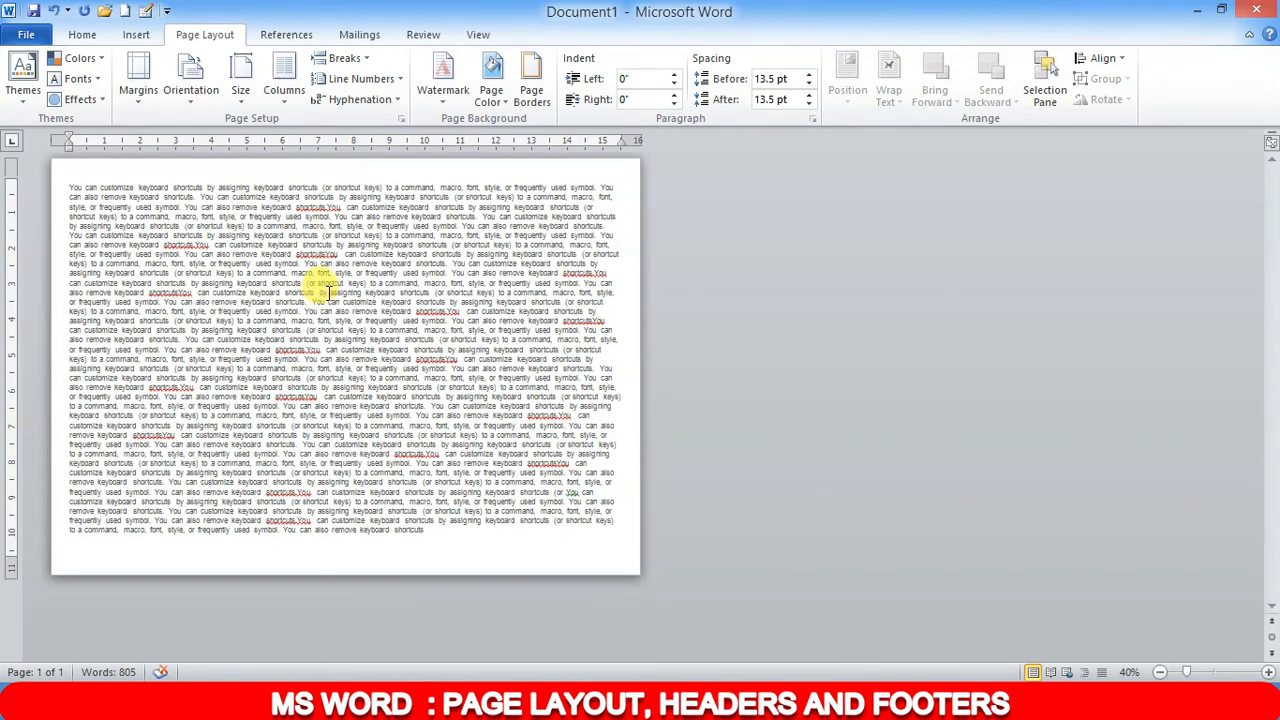
Examine how the lines of text run across the landscape page, from the start to the end of the text
{"action": "scroll", "coordinate": [460, 300], "scroll_direction": "up", "scroll_amount": 4, "text": "ctrl"}
{"action": "scroll", "coordinate": [458, 298], "scroll_direction": "up", "scroll_amount": 1, "text": "ctrl"}
{"action": "scroll", "coordinate": [458, 298], "scroll_direction": "down", "scroll_amount": 1}
{"action": "scroll", "coordinate": [458, 298], "scroll_direction": "down", "scroll_amount": 2, "text": "ctrl"}
{"action": "scroll", "coordinate": [450, 305], "scroll_direction": "down", "scroll_amount": 2}
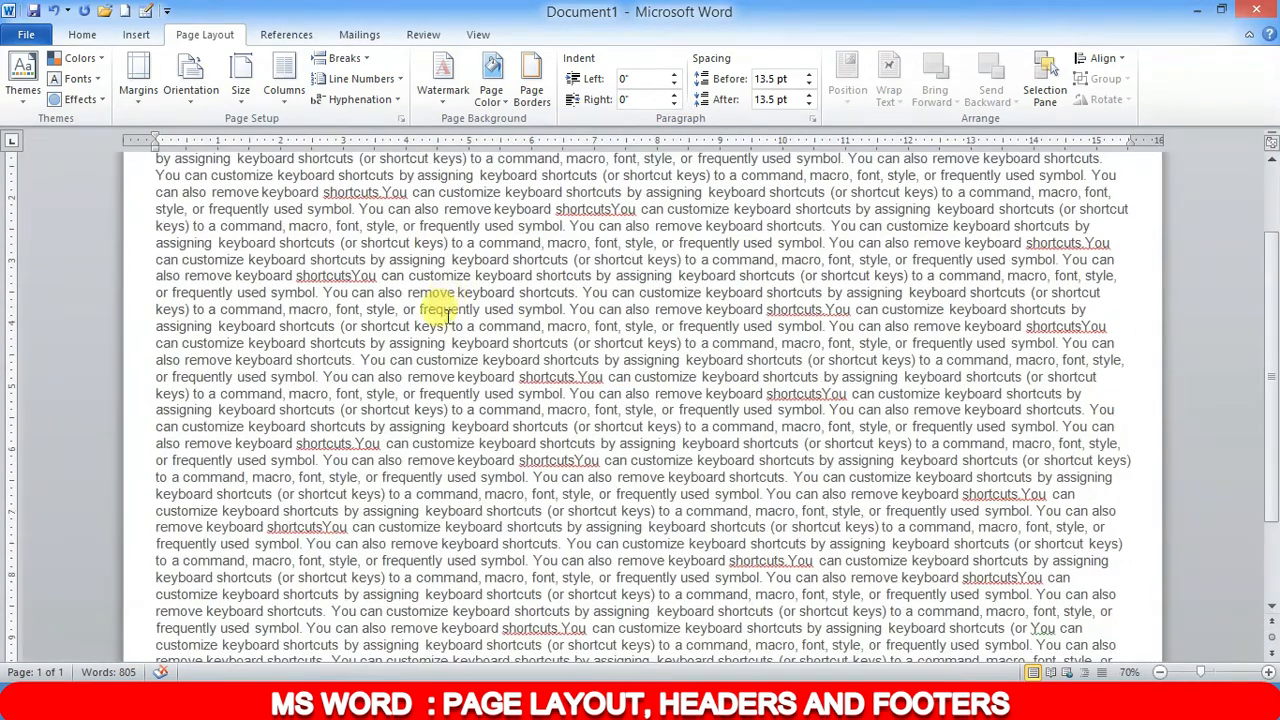
{"action": "scroll", "coordinate": [440, 312], "scroll_direction": "up", "scroll_amount": 2}
{"action": "scroll", "coordinate": [337, 327], "scroll_direction": "down", "scroll_amount": 3}
{"action": "scroll", "coordinate": [337, 327], "scroll_direction": "up", "scroll_amount": 3}
{"action": "scroll", "coordinate": [343, 331], "scroll_direction": "down", "scroll_amount": 3}
{"action": "scroll", "coordinate": [343, 331], "scroll_direction": "down", "scroll_amount": 1}
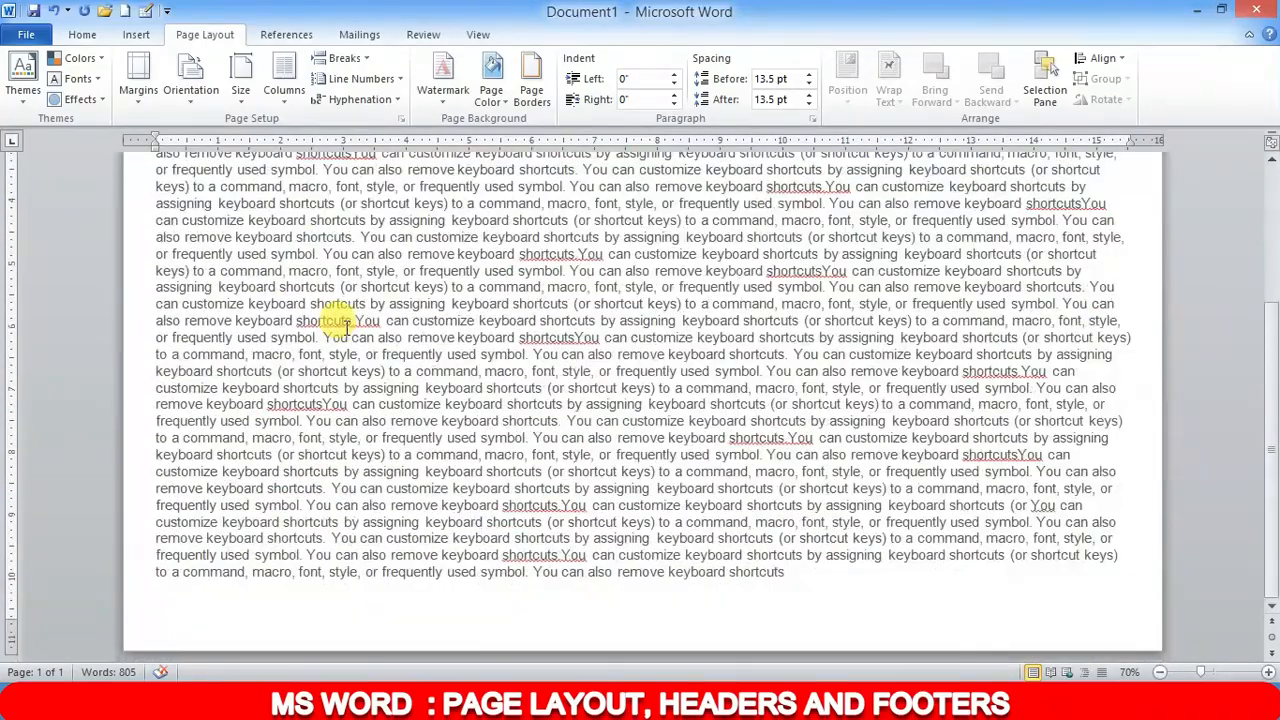
{"action": "scroll", "coordinate": [251, 314], "scroll_direction": "up", "scroll_amount": 3}
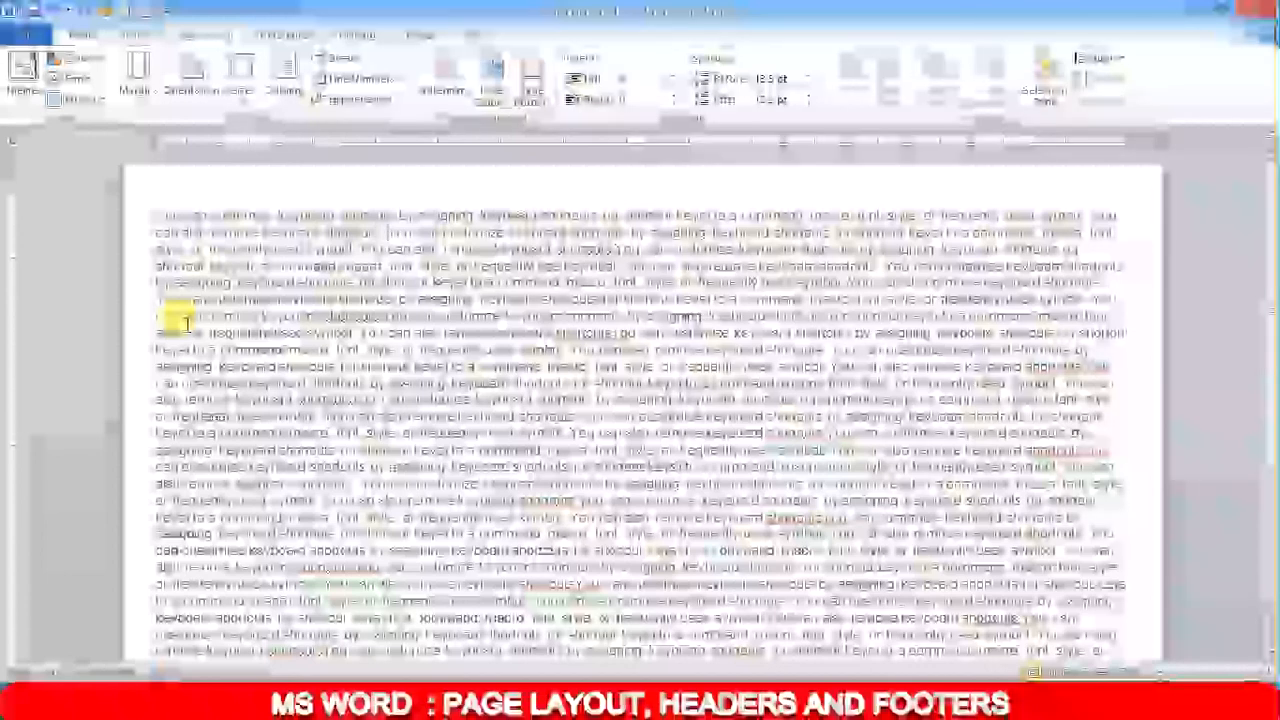
{"action": "scroll", "coordinate": [300, 540], "scroll_direction": "down", "scroll_amount": 5}
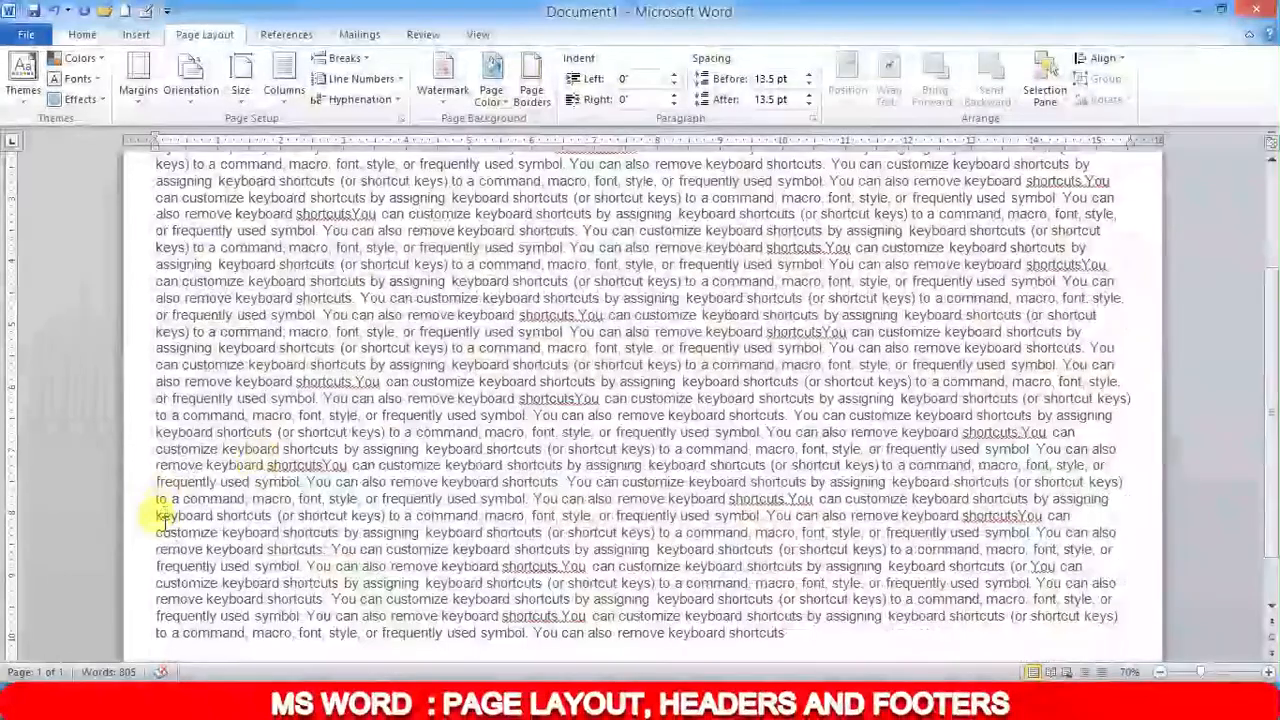
{"action": "left_click", "coordinate": [805, 577]}
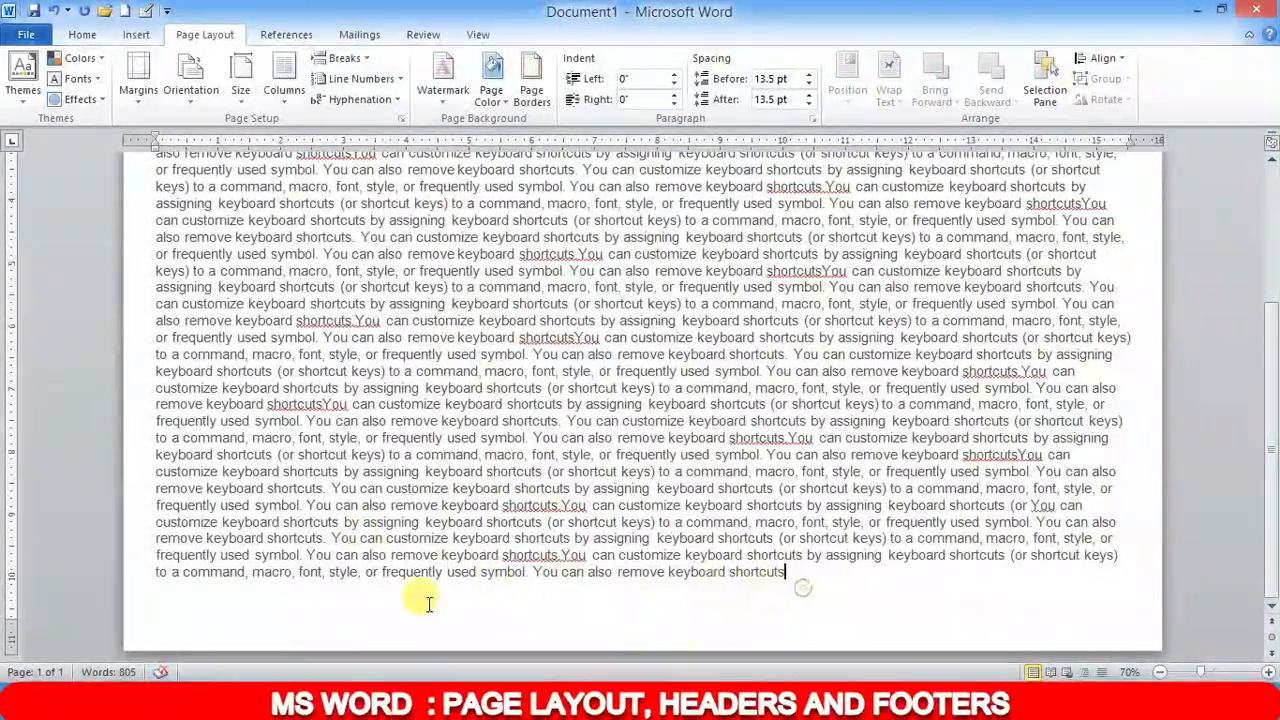
Set the page orientation back to Portrait and go to the end of the text
{"action": "left_click", "coordinate": [198, 98]}
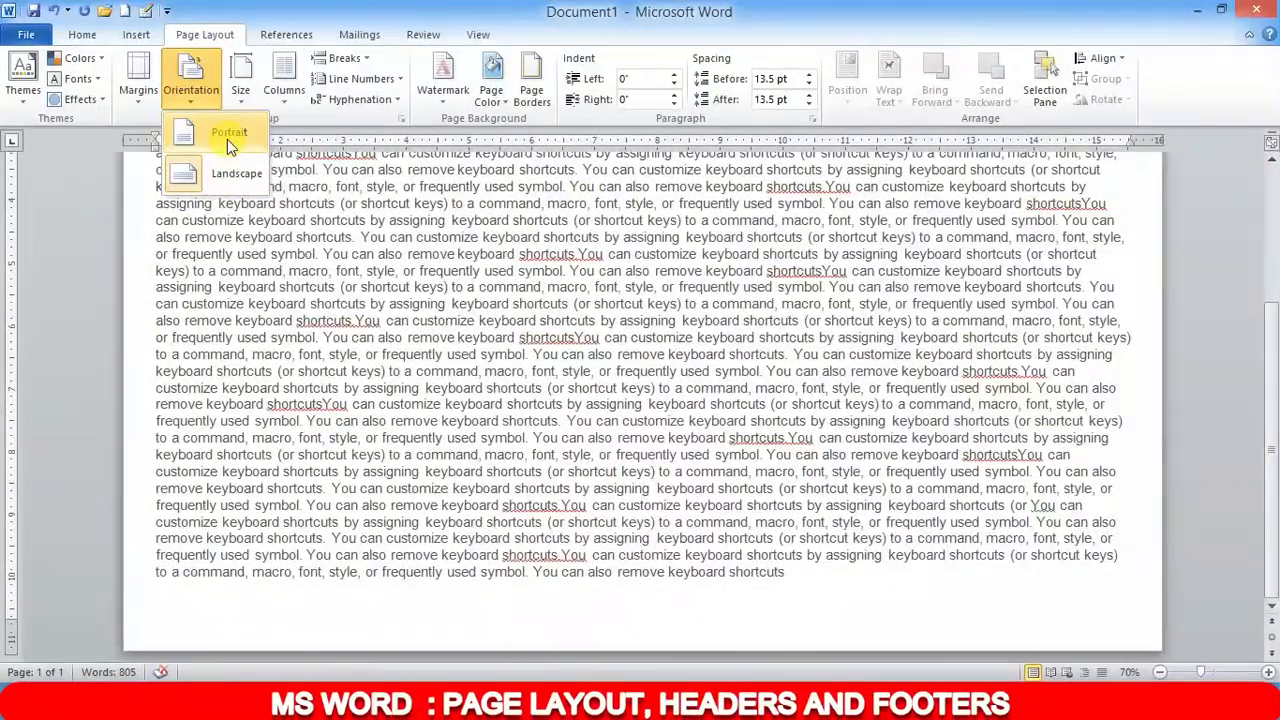
{"action": "left_click", "coordinate": [227, 139]}
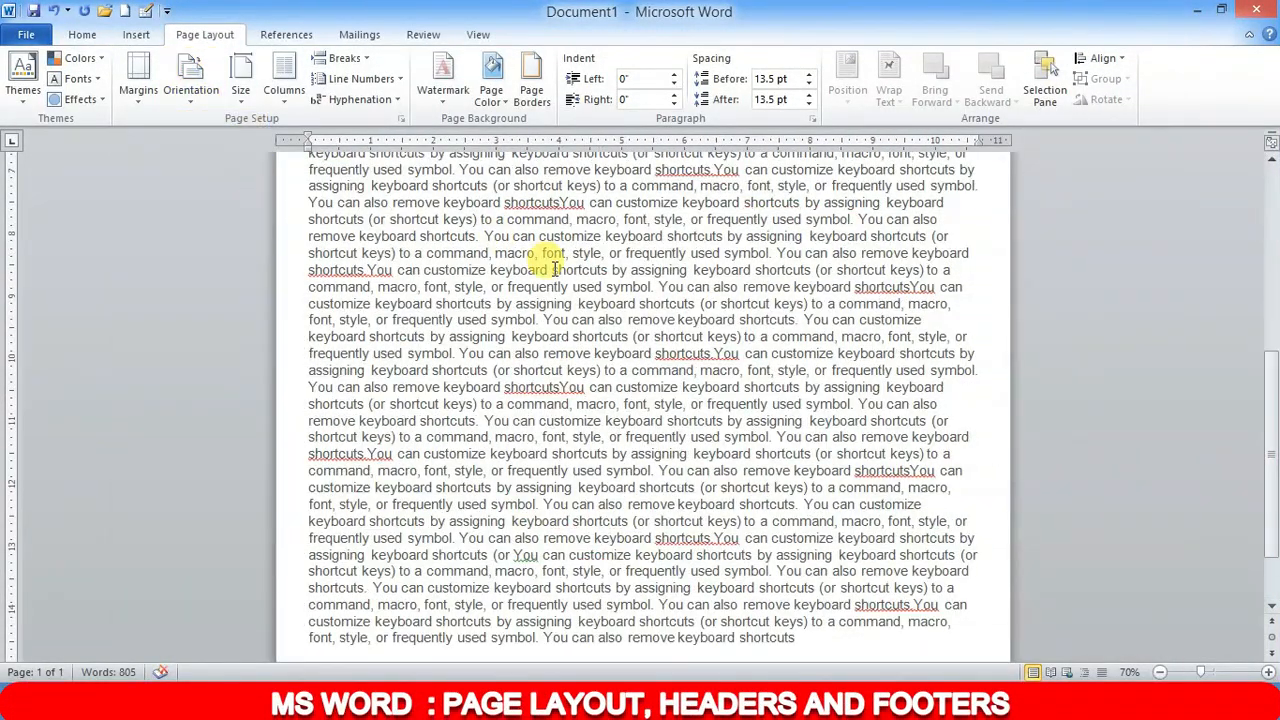
{"action": "scroll", "coordinate": [549, 300], "scroll_direction": "down", "scroll_amount": 2}
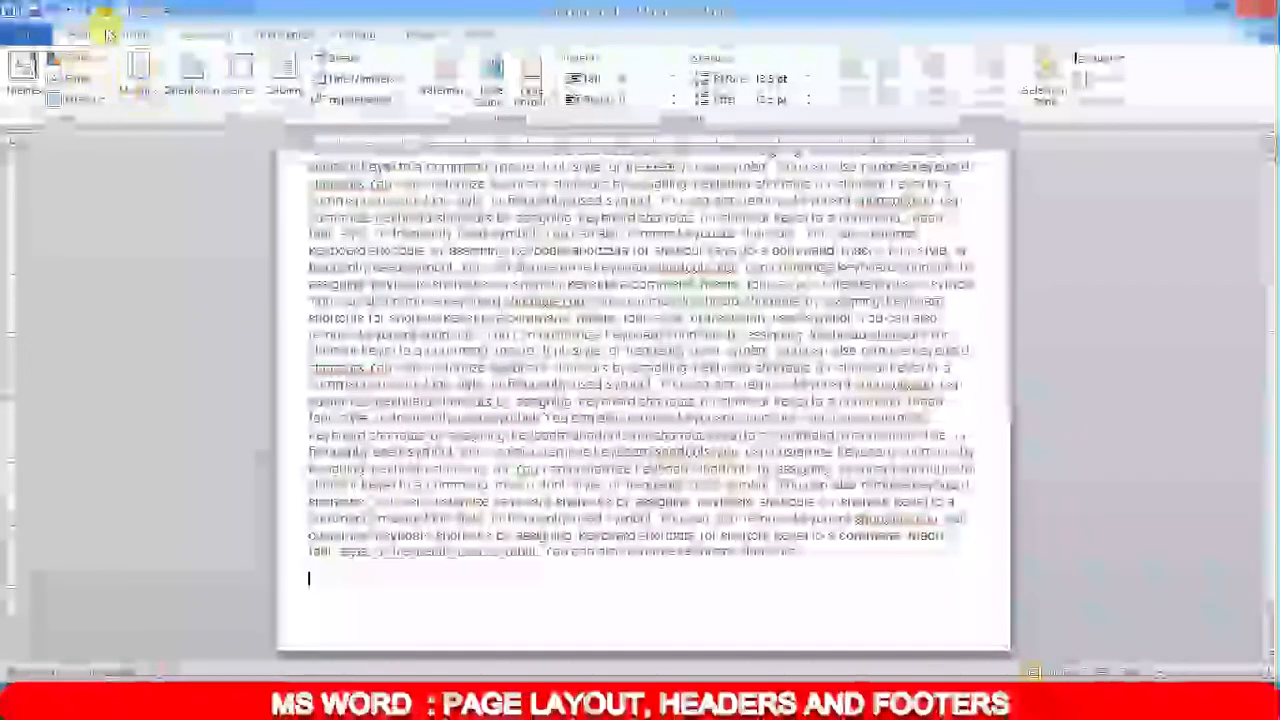
Insert a page break after the text and add a 10x8 table on the new page
{"action": "left_click", "coordinate": [137, 35]}
{"action": "left_click", "coordinate": [101, 85]}
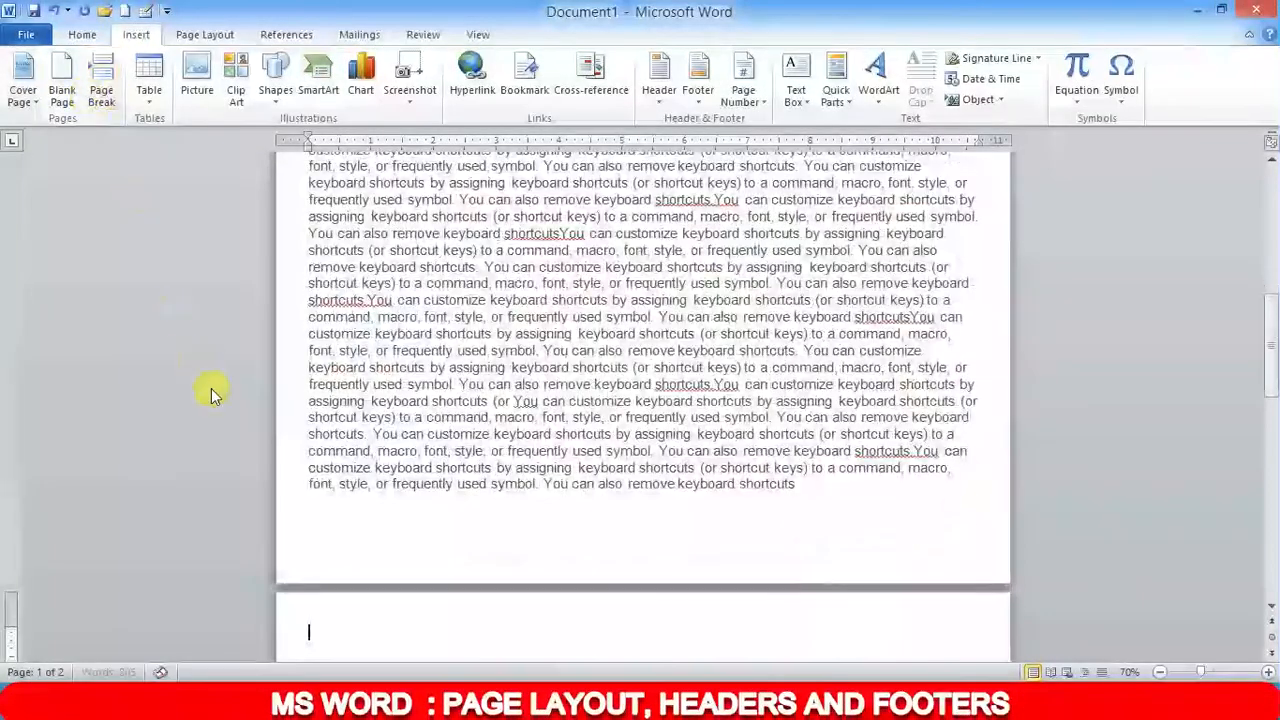
{"action": "left_click", "coordinate": [149, 82]}
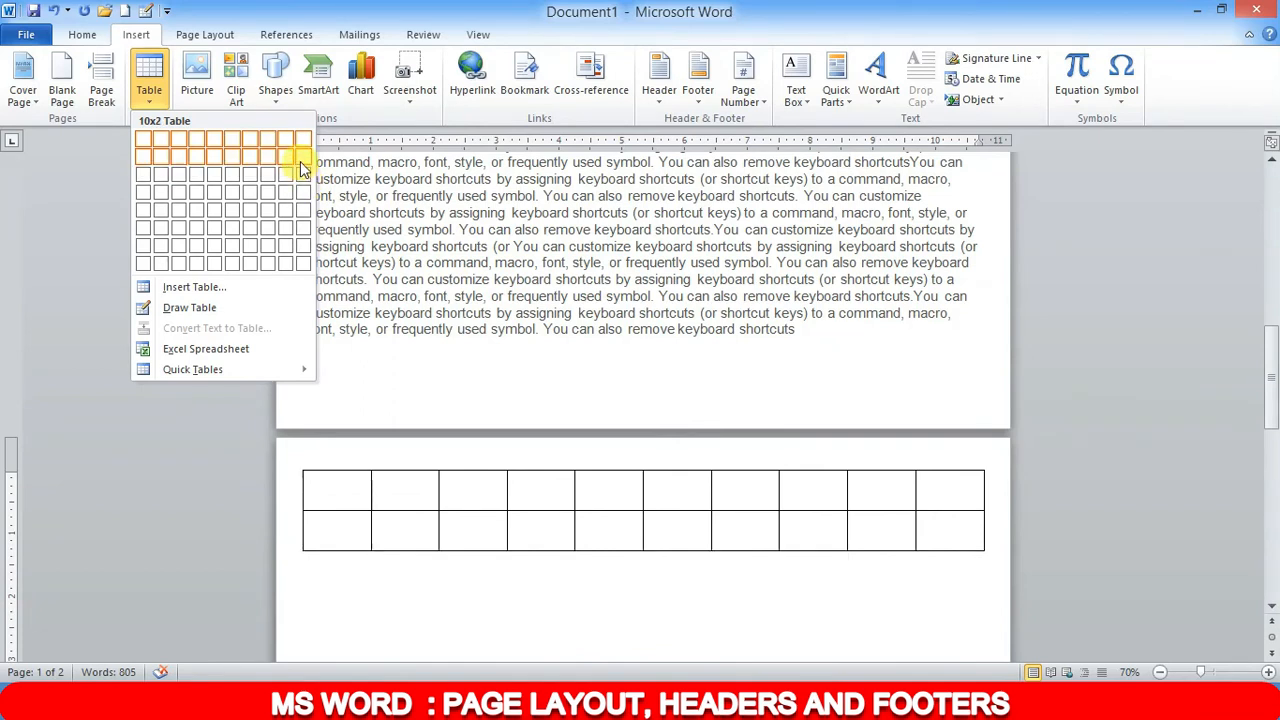
{"action": "left_click", "coordinate": [304, 262]}
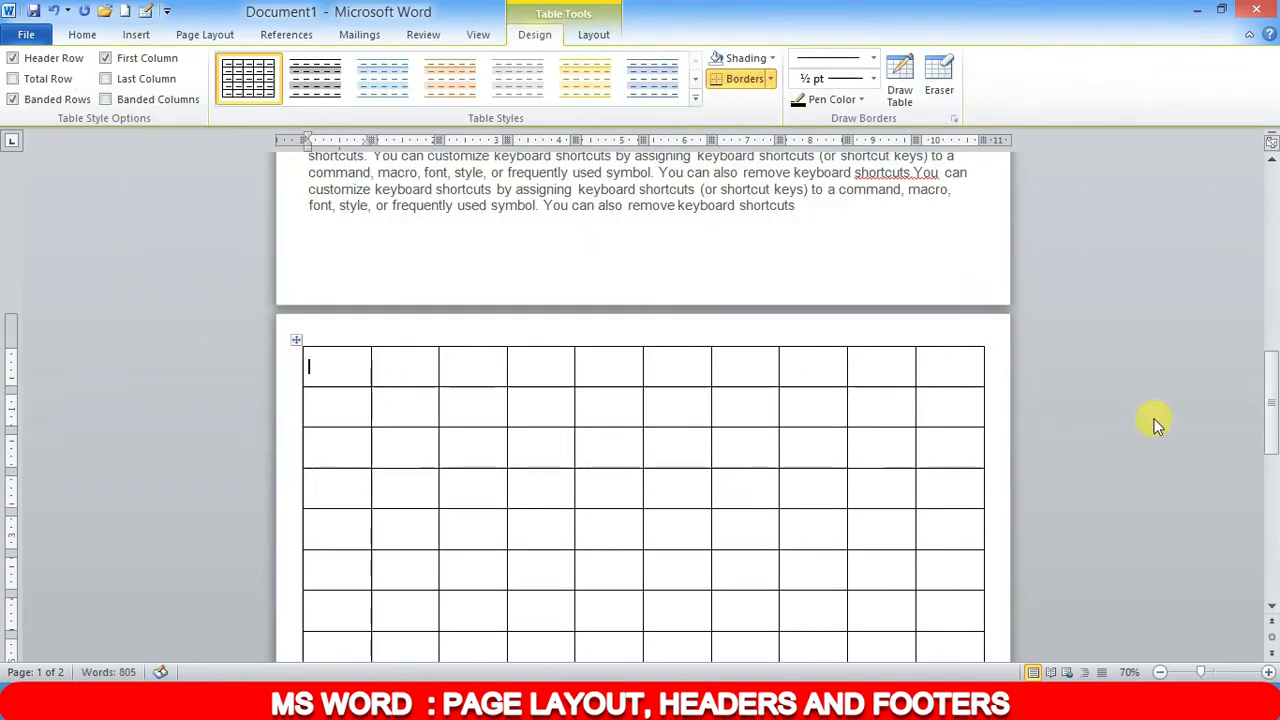
Change the orientation of the document with the table to Landscape
{"action": "left_click", "coordinate": [211, 35]}
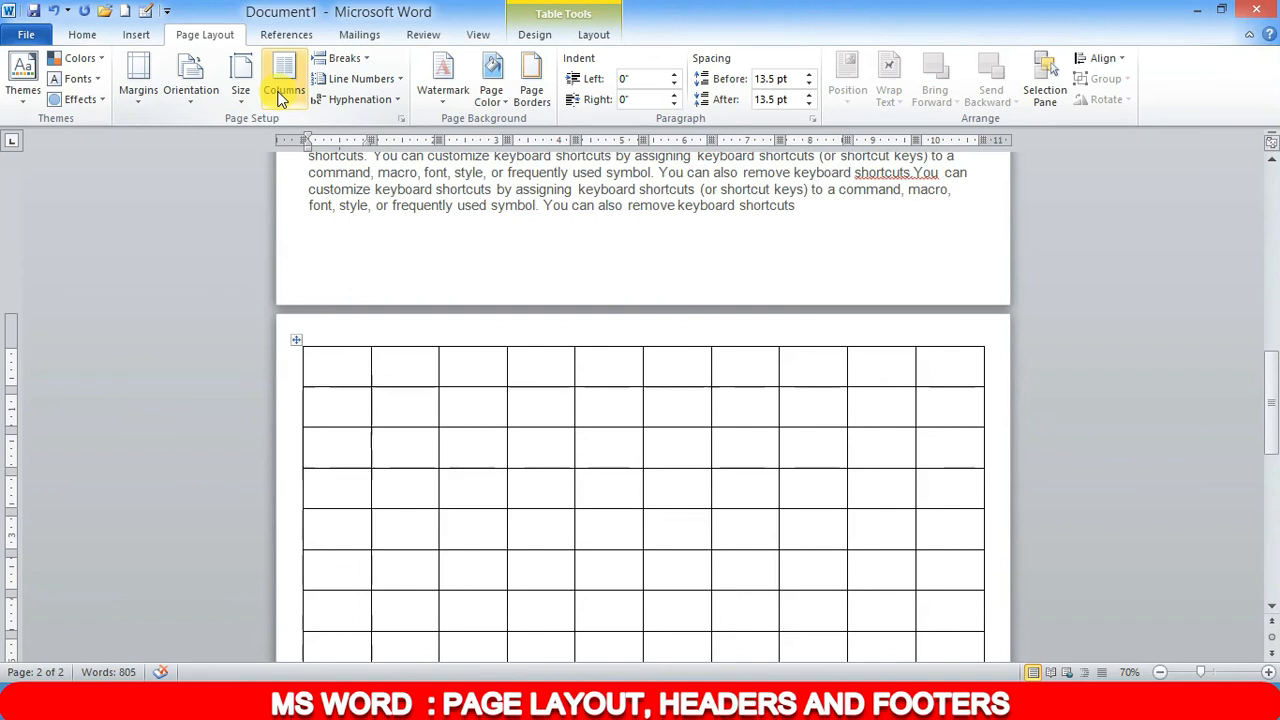
{"action": "left_click", "coordinate": [200, 92]}
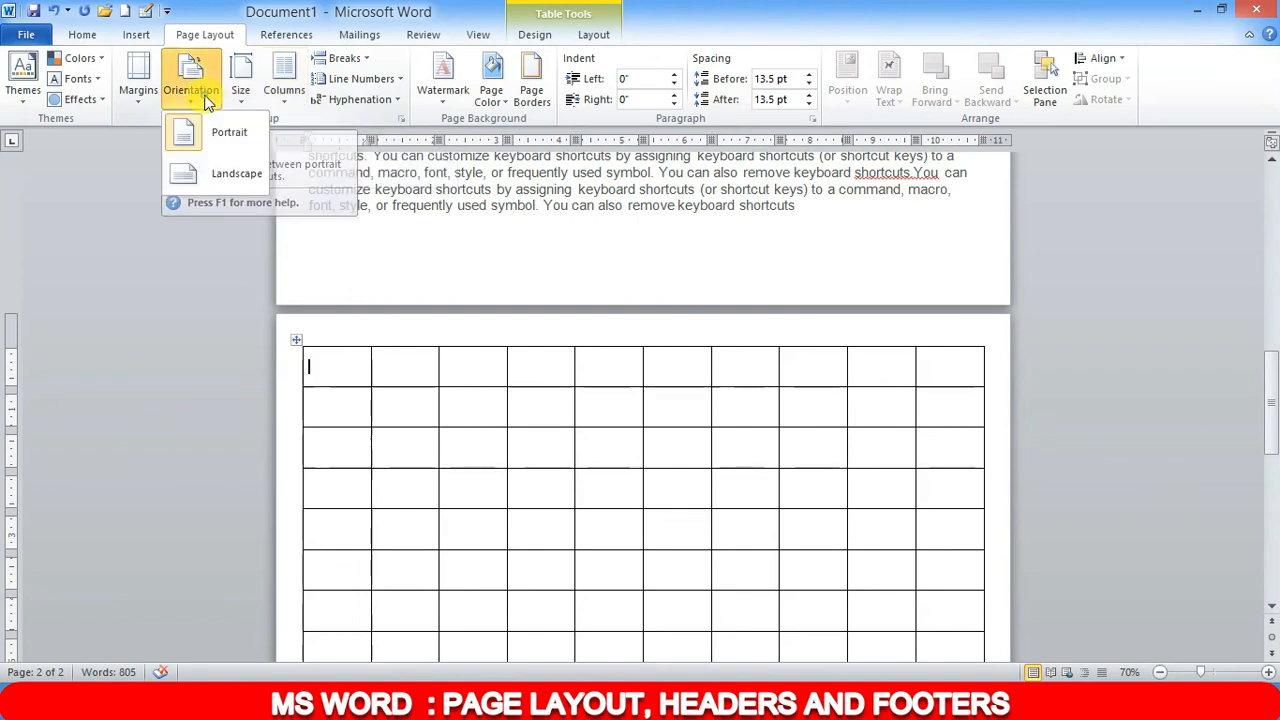
{"action": "left_click", "coordinate": [224, 175]}
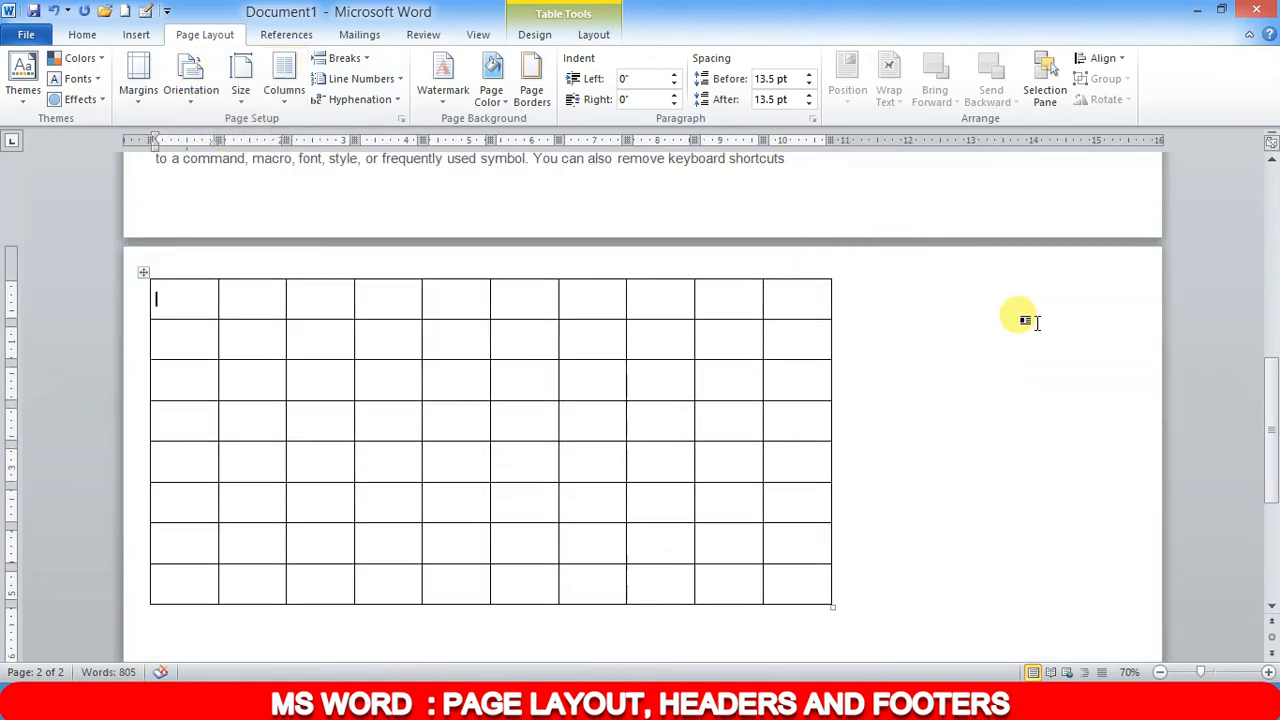
Insert three columns before the table's last three columns and widen the table to the right margin of the page
{"action": "left_click_drag", "start_coordinate": [654, 286], "coordinate": [780, 571]}
{"action": "right_click", "coordinate": [778, 312]}
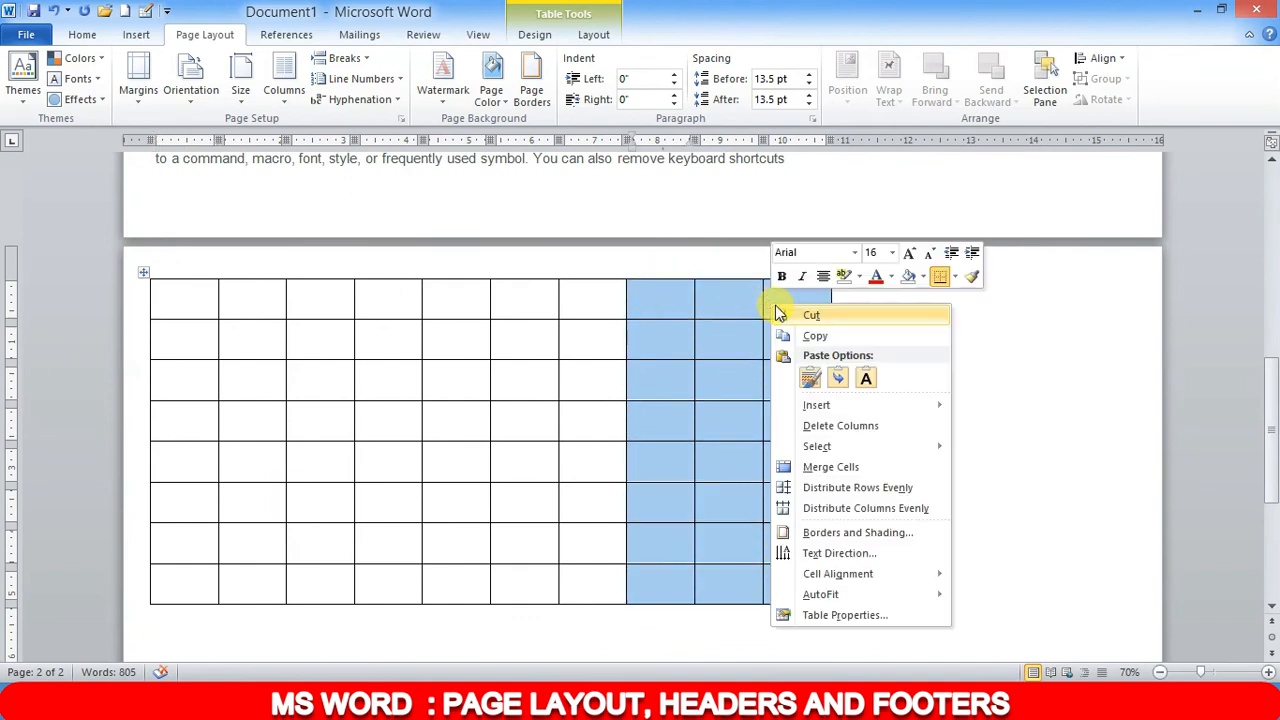
{"action": "mouse_move", "coordinate": [862, 413]}
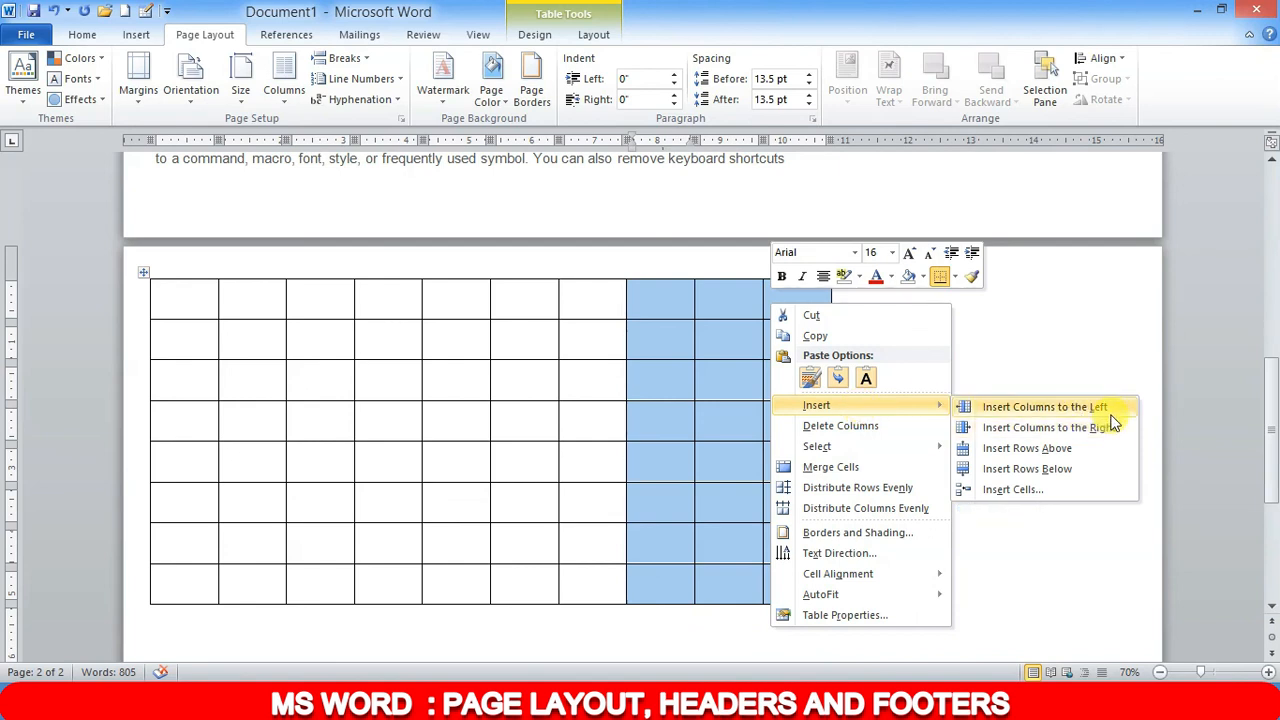
{"action": "left_click", "coordinate": [1106, 407]}
{"action": "left_click", "coordinate": [953, 338]}
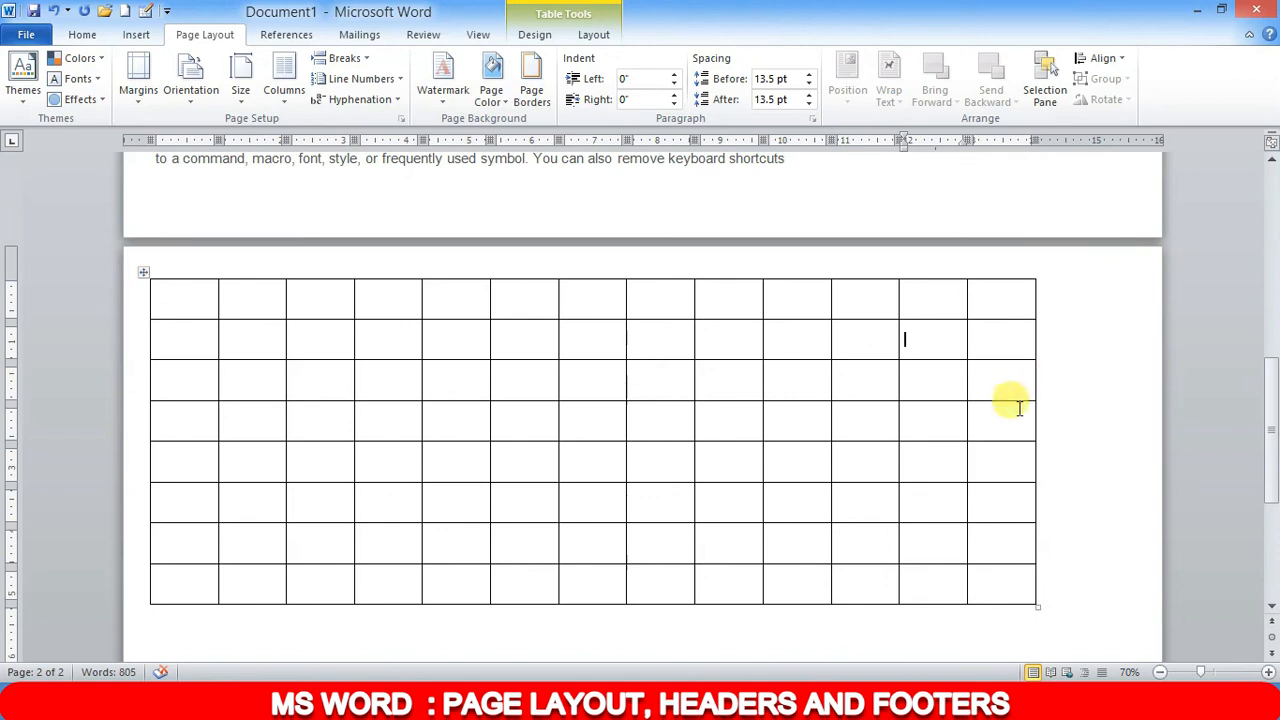
{"action": "left_click_drag", "start_coordinate": [1040, 605], "coordinate": [1127, 596]}
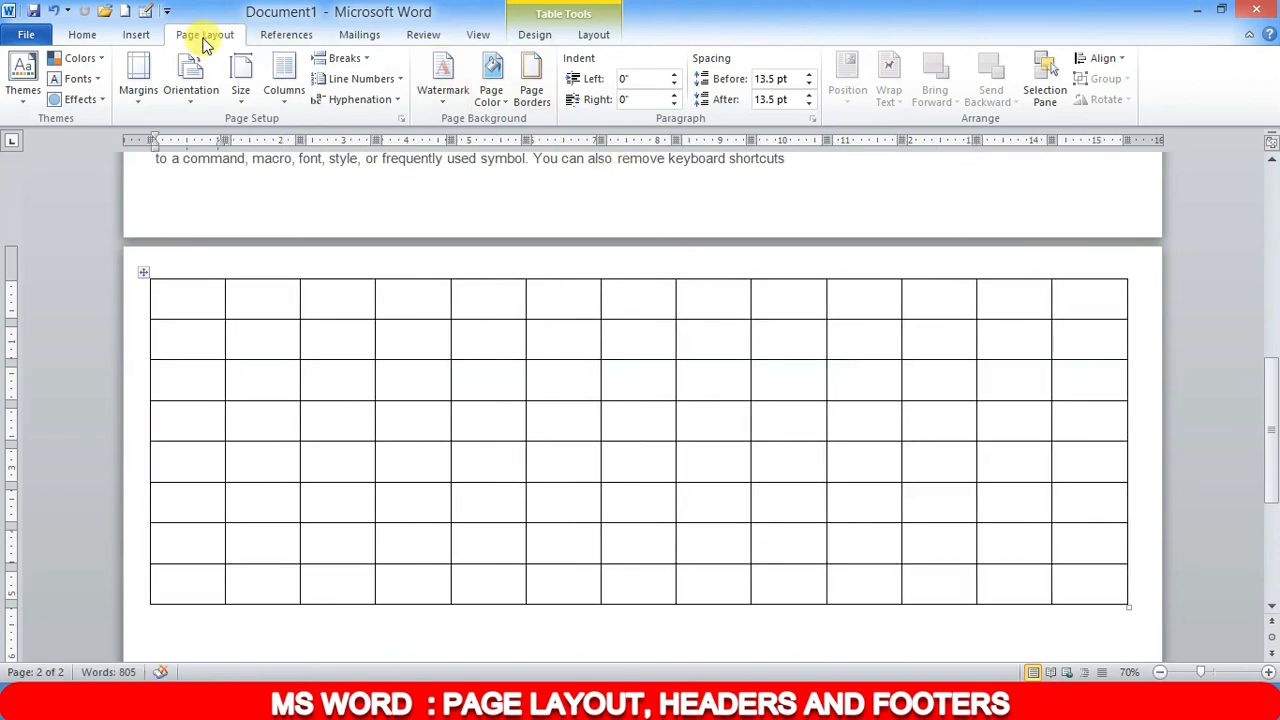
Change the document's page setup from the wide landscape page to a smaller portrait page
{"action": "left_click", "coordinate": [209, 94]}
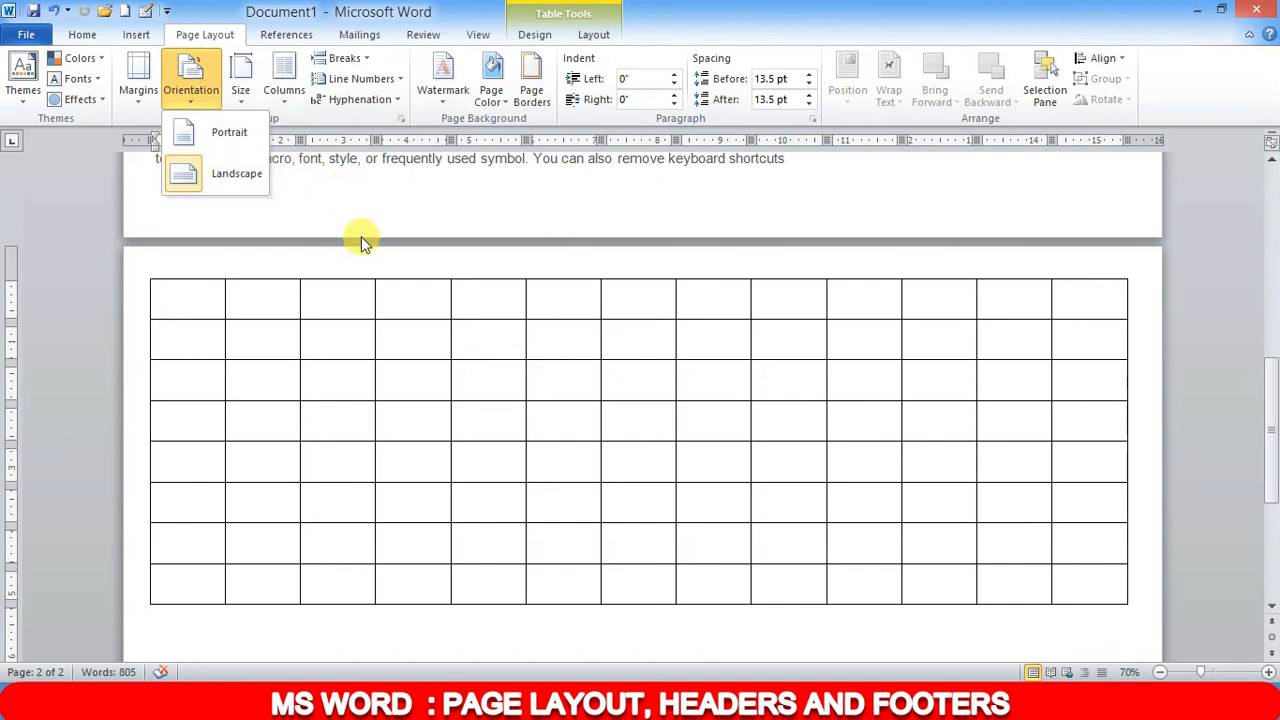
{"action": "left_click", "coordinate": [241, 175]}
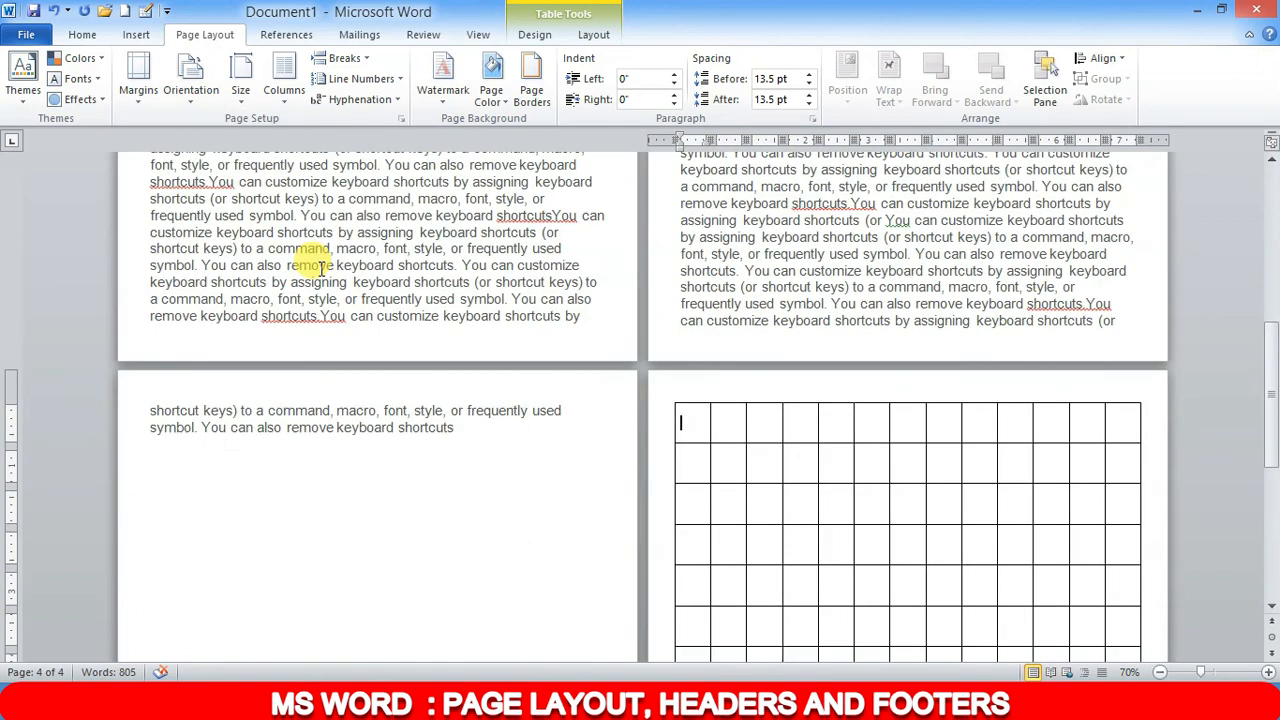